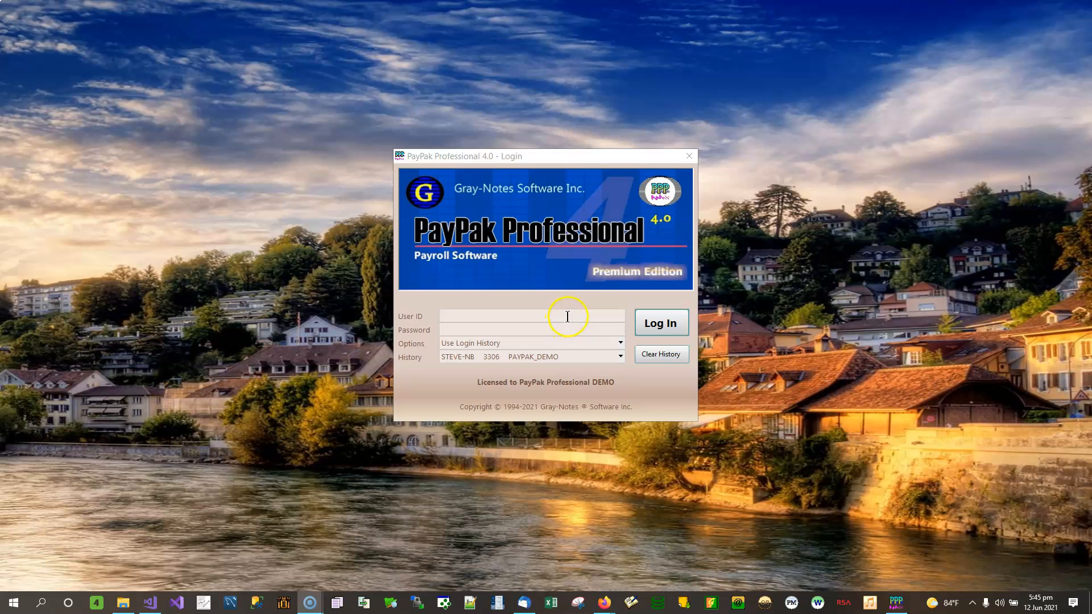
Log in to PayPak with the user ID and password to open the DEMO company.
left_click(567, 316)
key("Tab")
type("p")
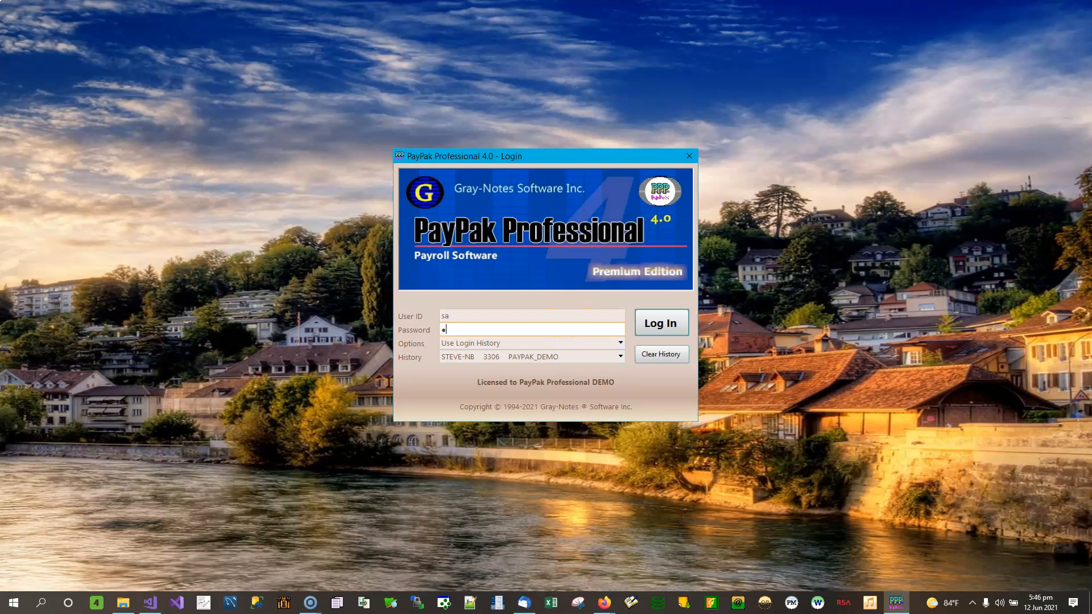
left_click(677, 326)
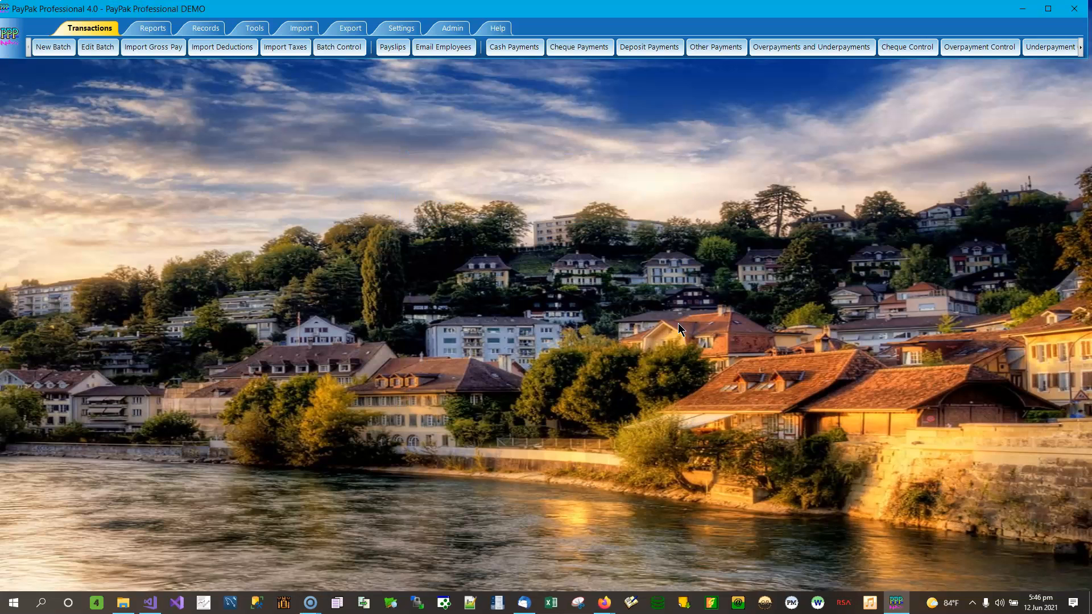
Open the Export Gross Pay window from the Export tab.
left_click(350, 28)
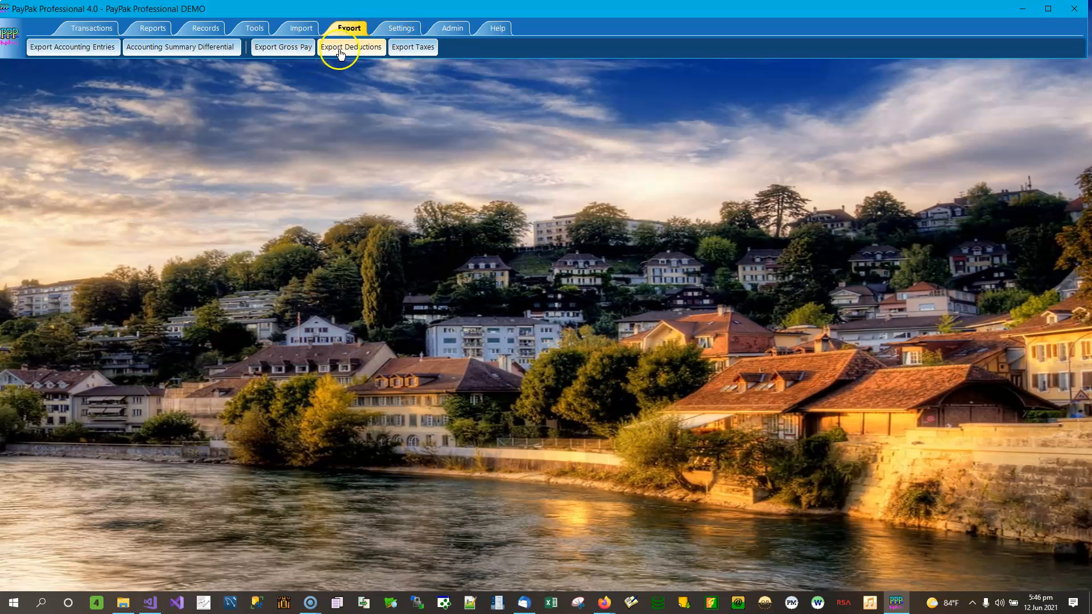
left_click(281, 53)
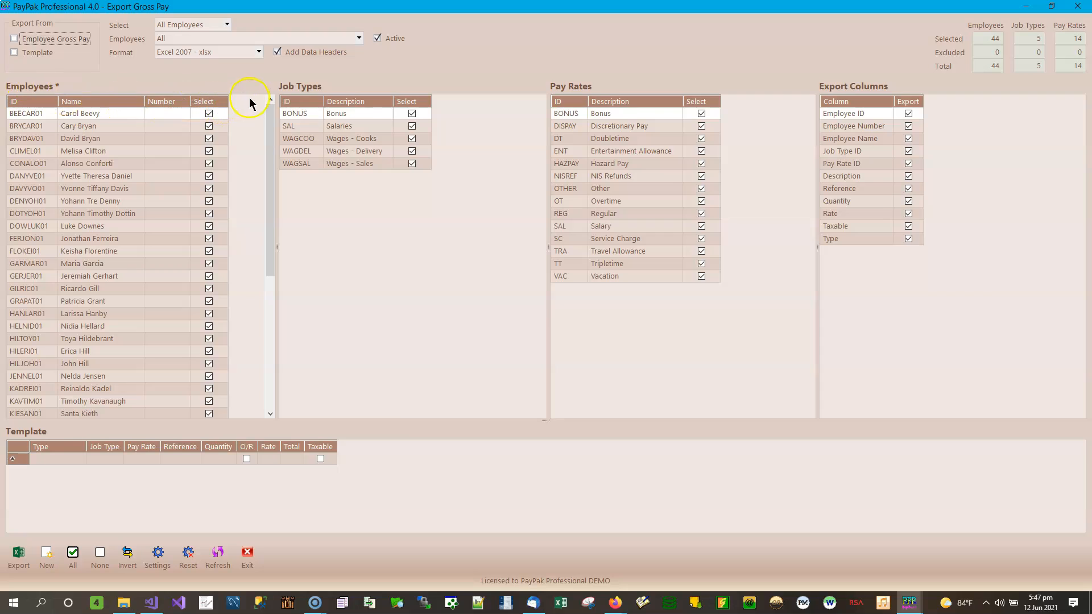
Shift the Employees/Job Types splitter left then right, and choose Template under Export From.
left_click_drag(276, 239, 265, 273)
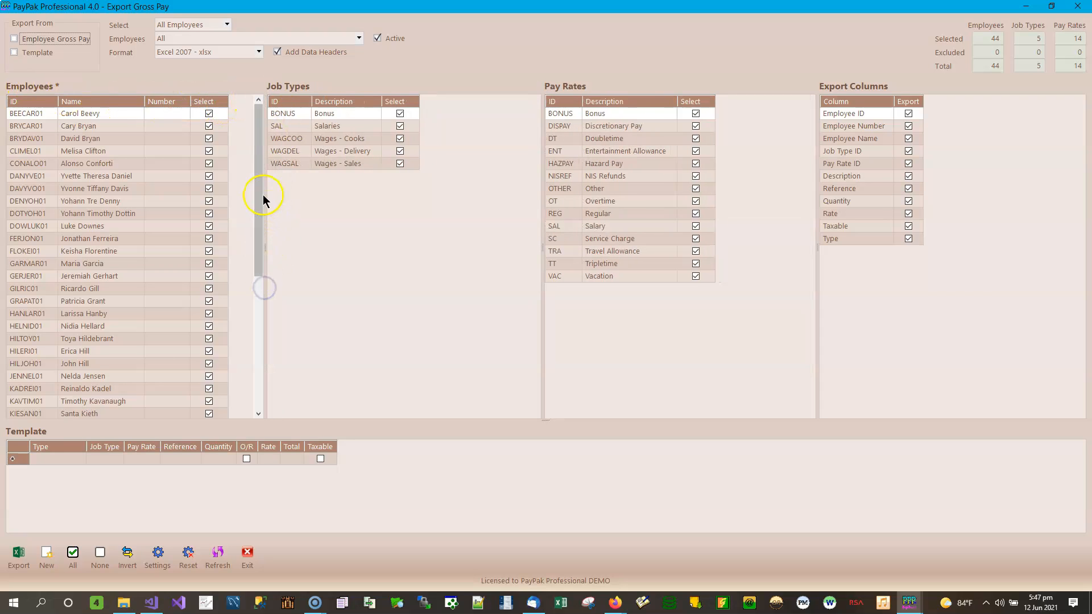
left_click_drag(265, 194, 288, 199)
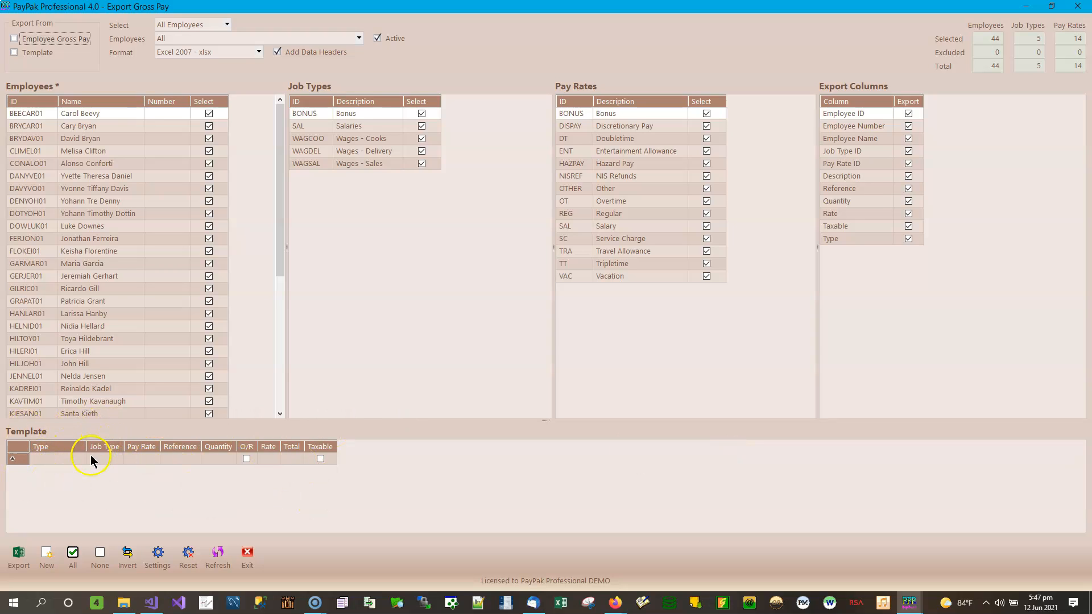
left_click(22, 53)
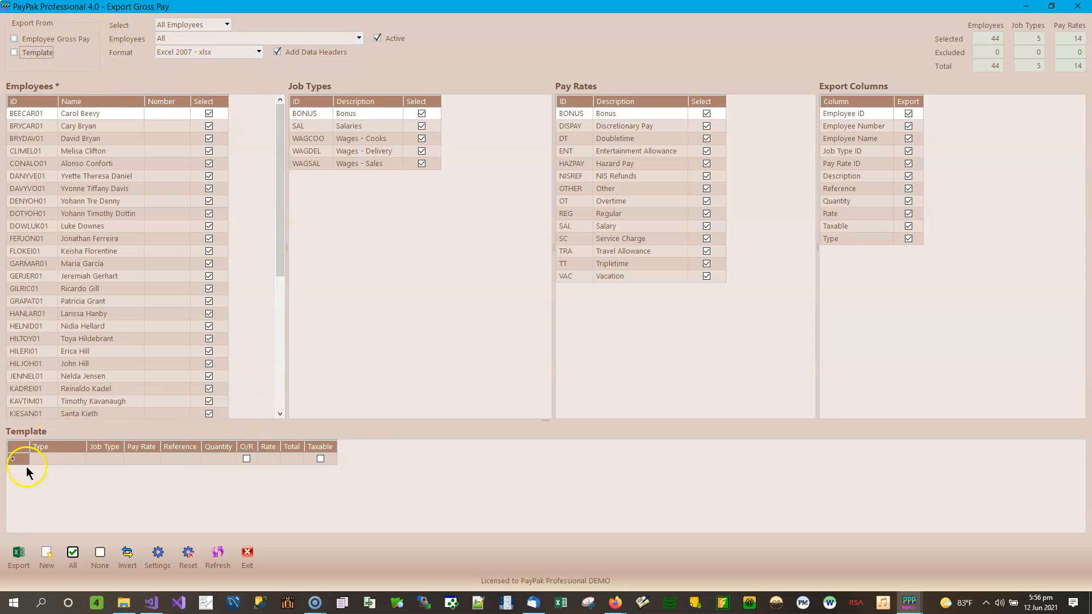
Leave Employee Gross Pay ticked as the only export source, after trying Template alongside it.
left_click(68, 39)
left_click(43, 53)
left_click(41, 52)
left_click(64, 39)
left_click(82, 44)
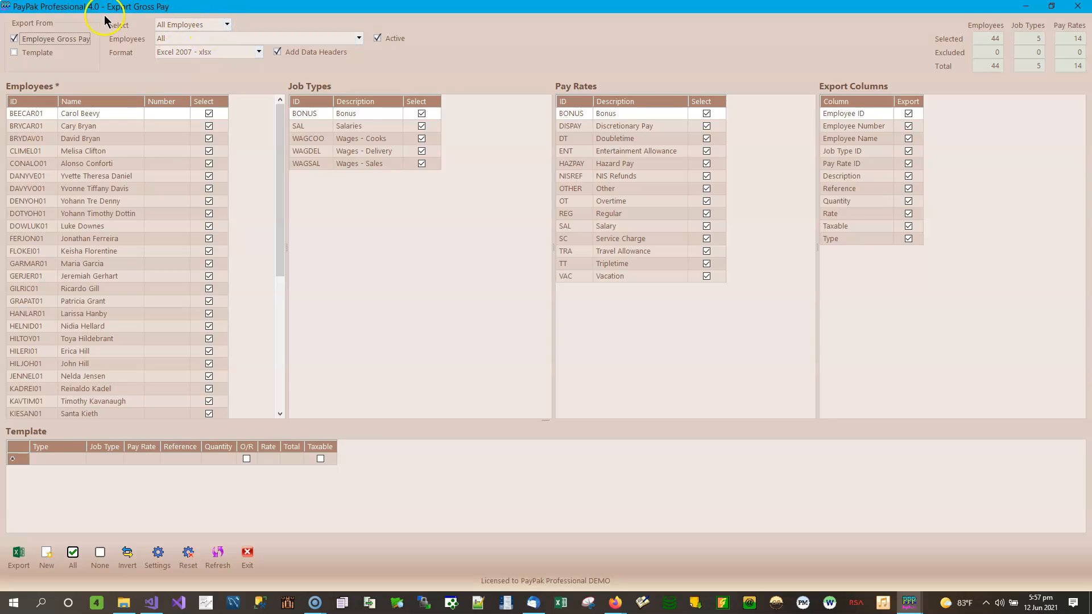
Select employees By Category, trying Admin, Cook, Kitchen Assistant and Chef before settling on Delivery.
left_click(227, 24)
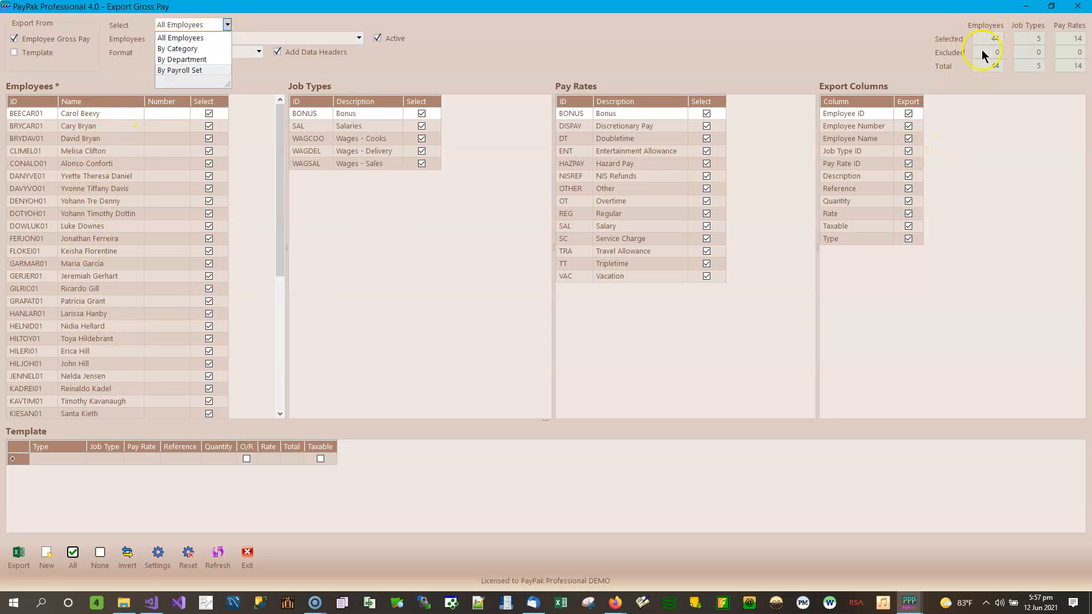
left_click(195, 49)
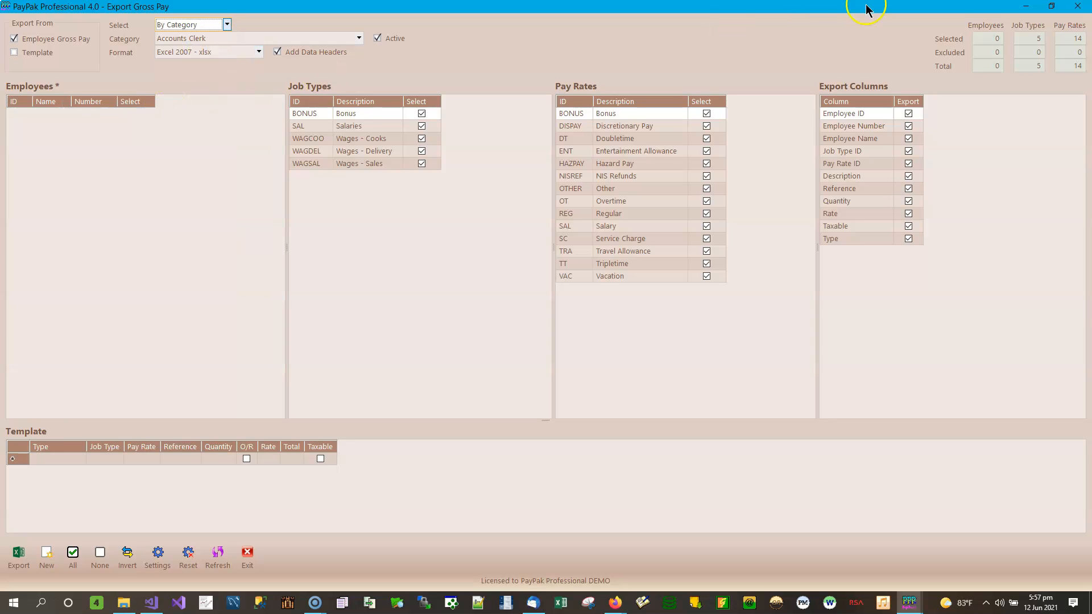
left_click(359, 38)
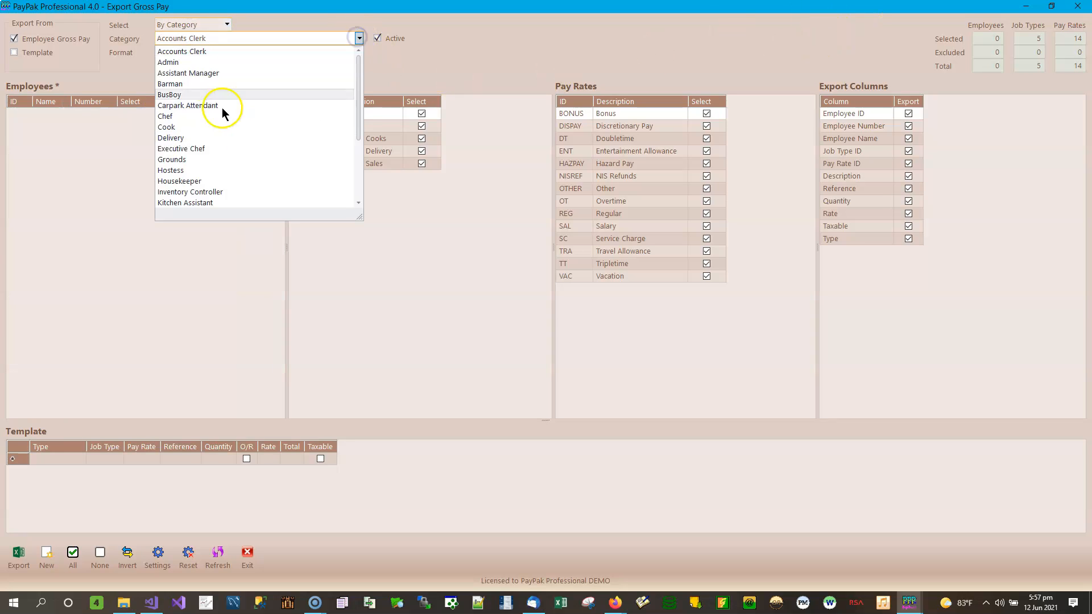
left_click(186, 63)
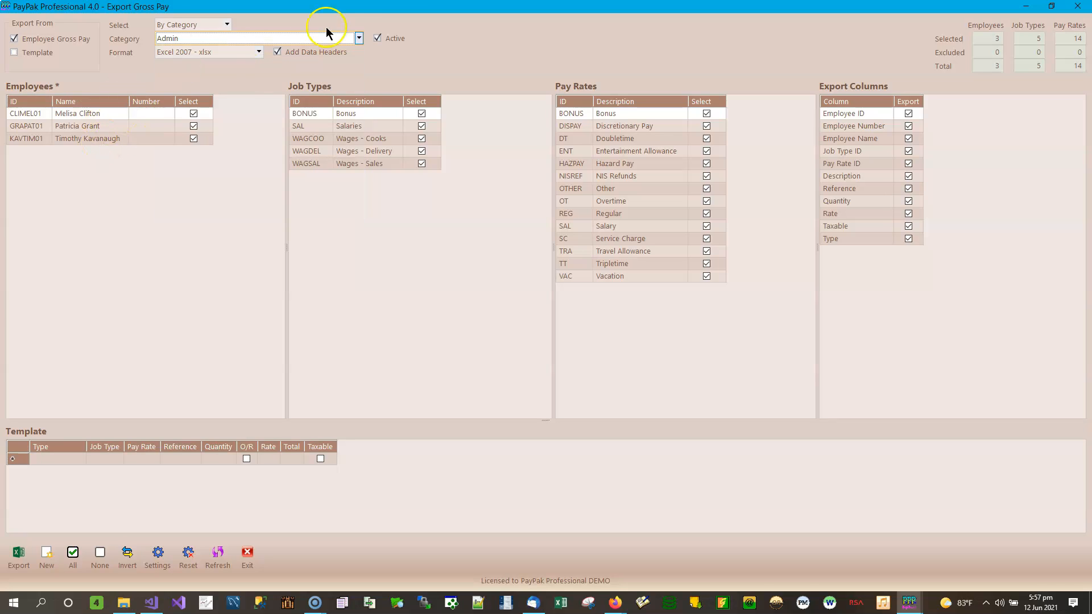
left_click(358, 38)
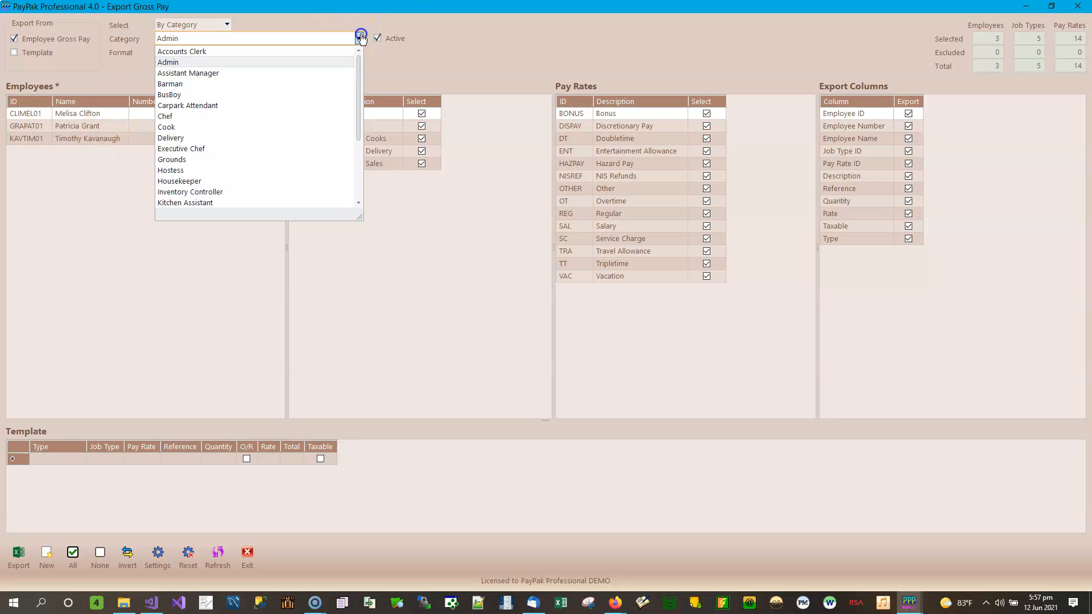
left_click(178, 129)
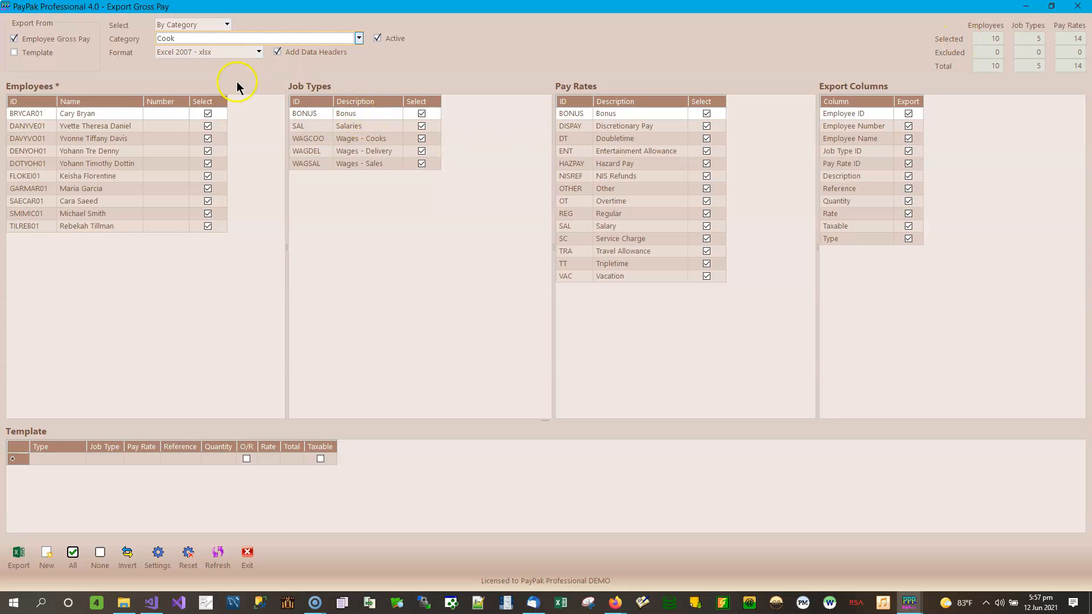
left_click(360, 38)
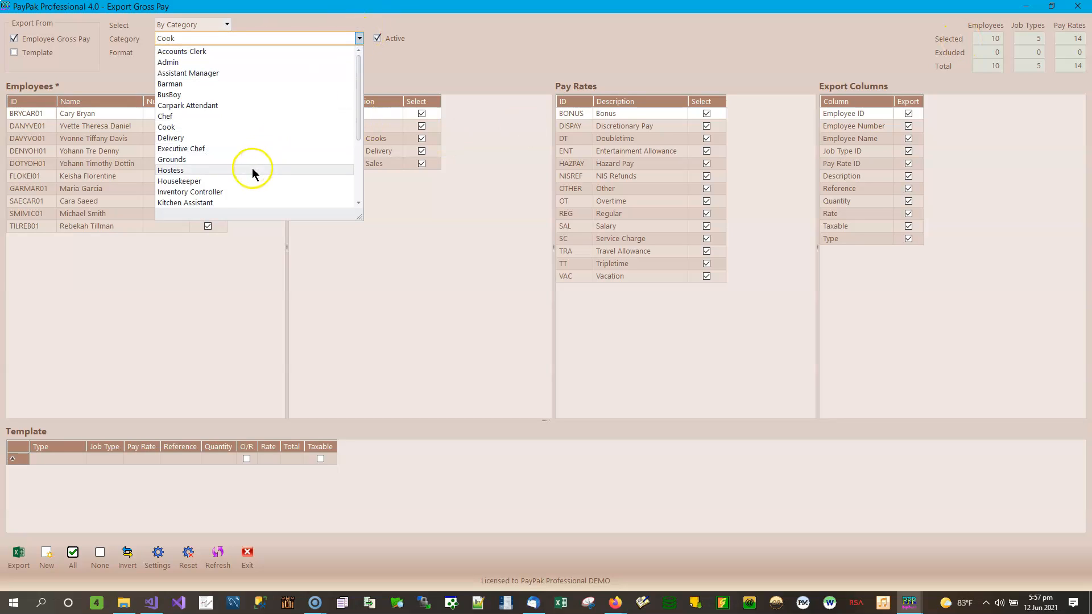
left_click(212, 203)
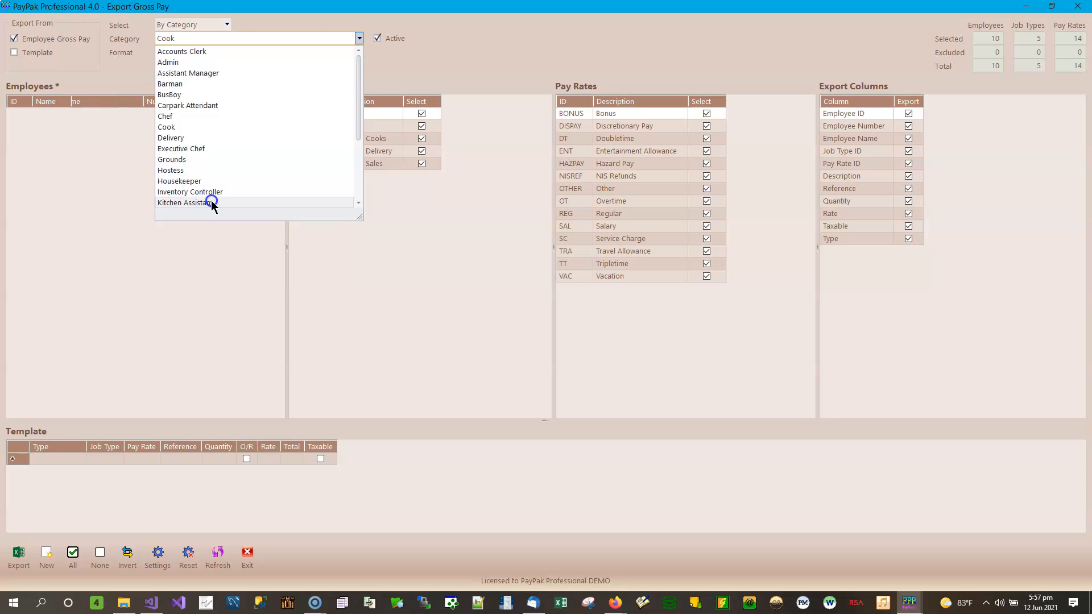
left_click(334, 38)
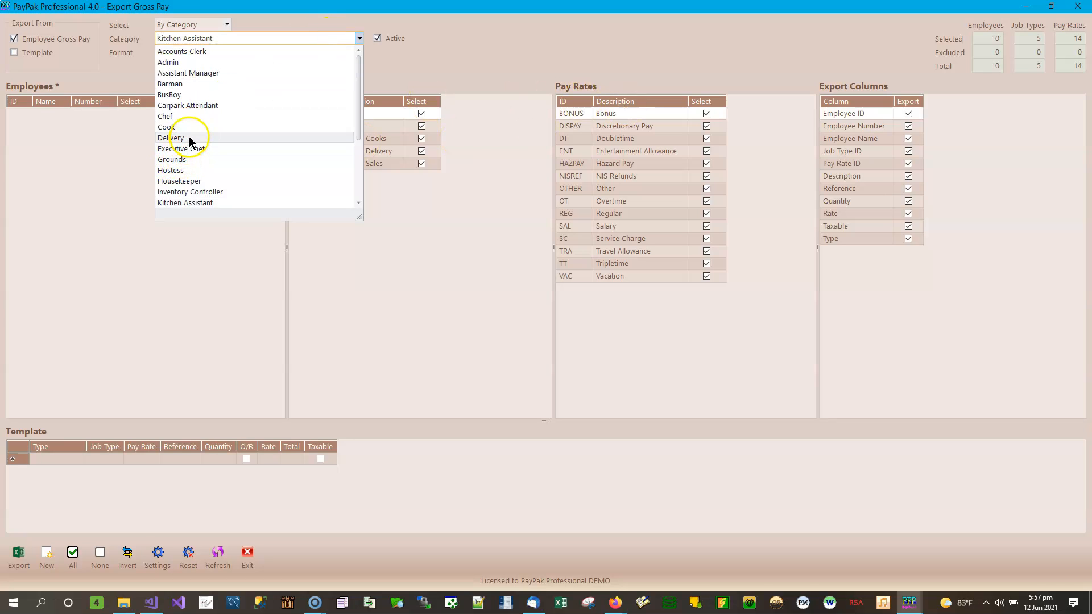
left_click(186, 117)
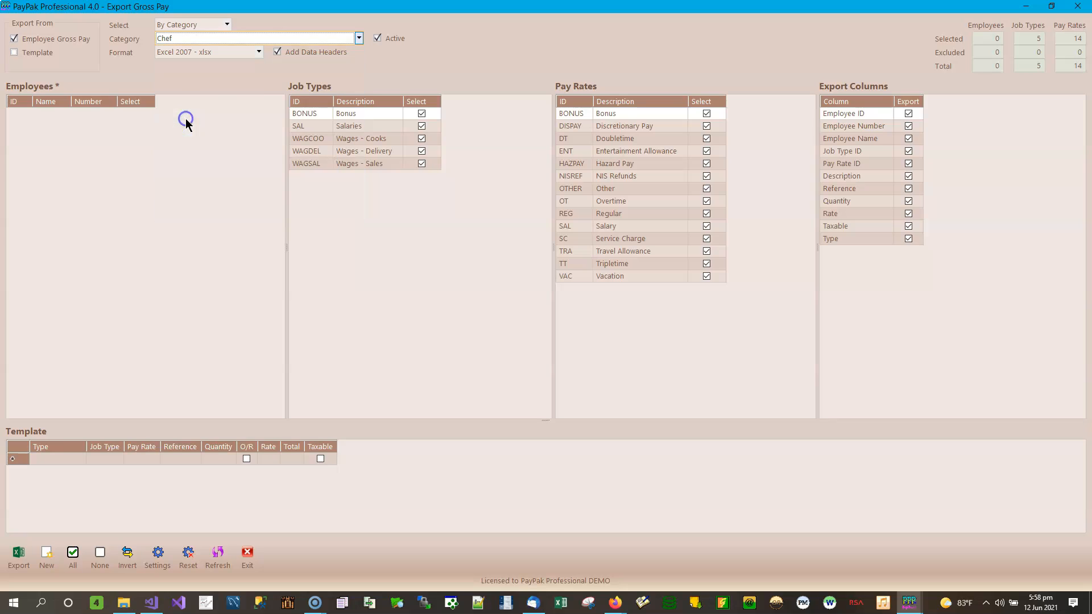
key("Down")
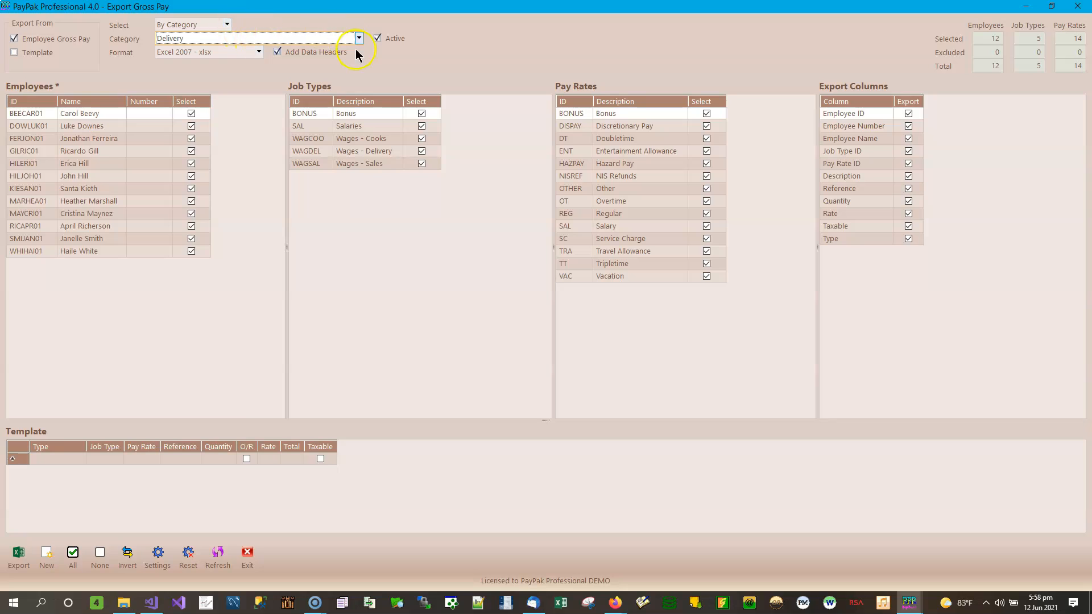
Select employees By Department, trying Oistins before settling on Wotton Terrace's 20 employees.
left_click(227, 24)
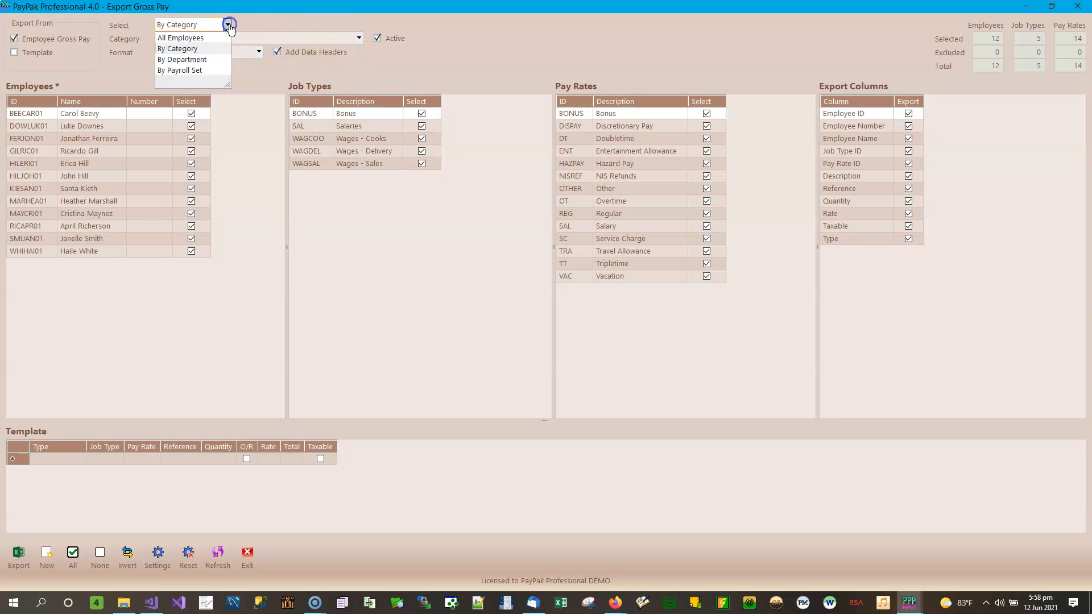
left_click(200, 61)
left_click(360, 38)
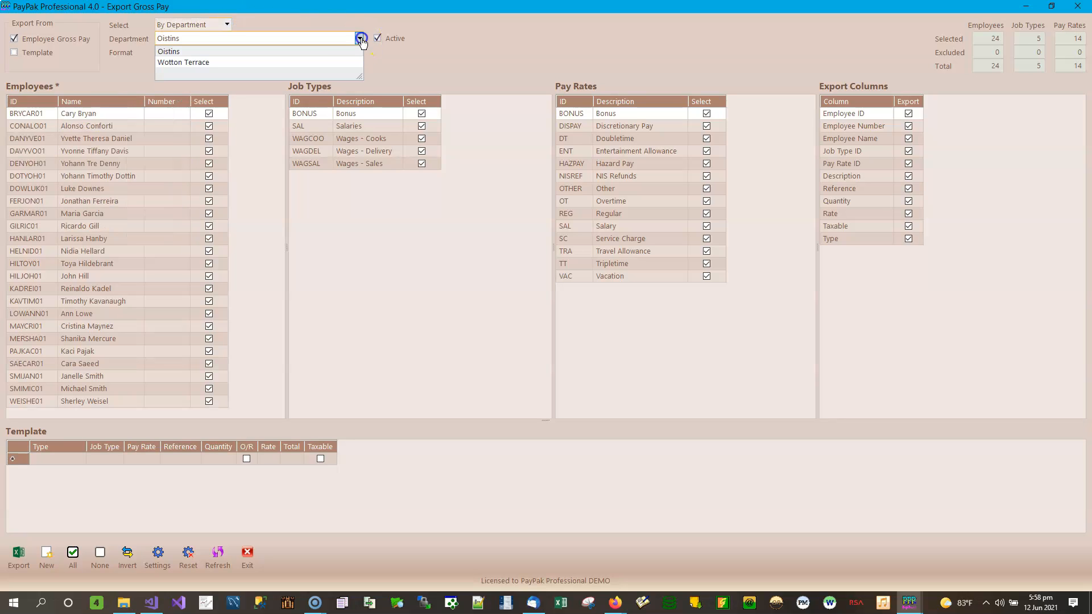
left_click(203, 52)
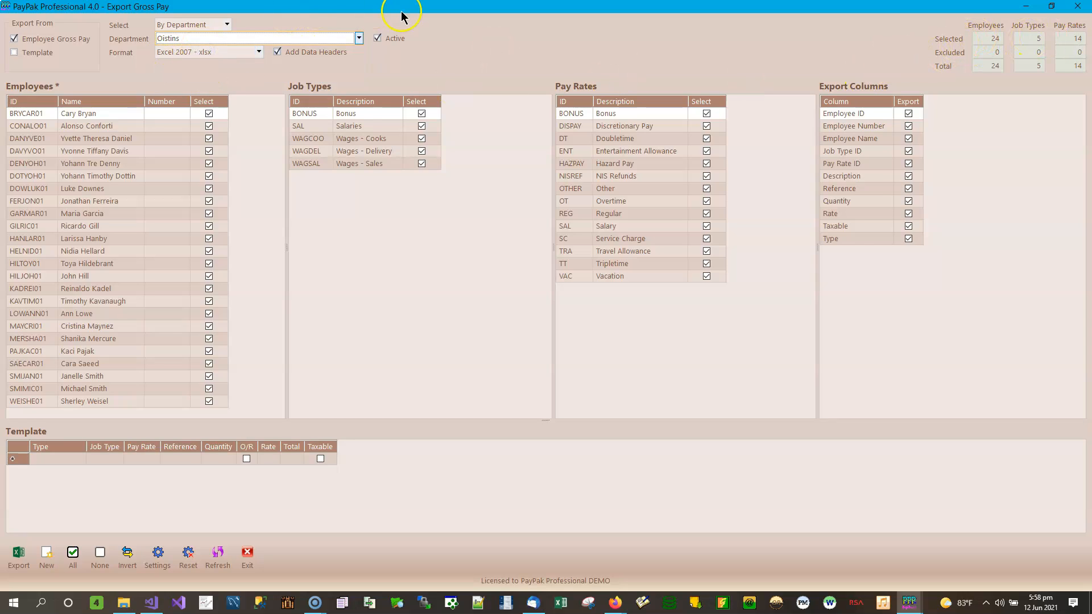
left_click(358, 38)
left_click(229, 62)
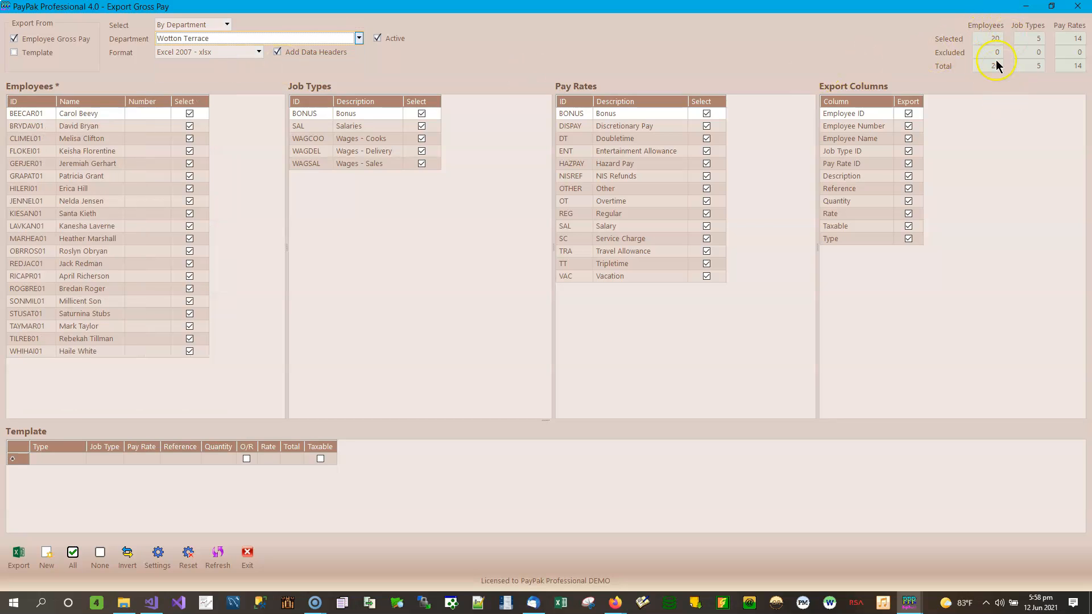
left_click(227, 26)
Select employees By Payroll Set and choose the Year To Date Test payroll set.
left_click(211, 70)
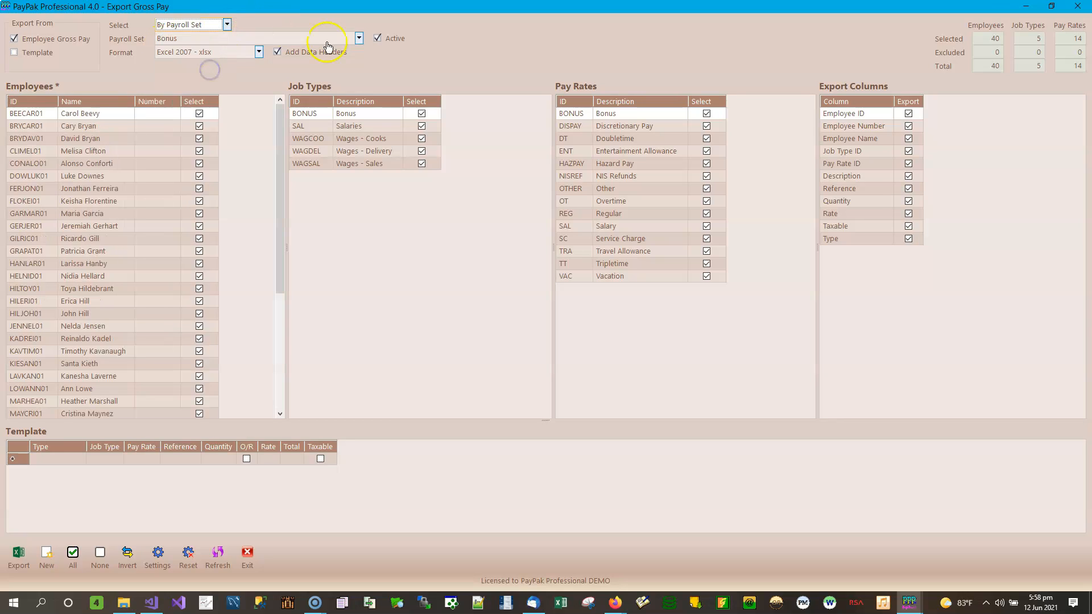
left_click(359, 38)
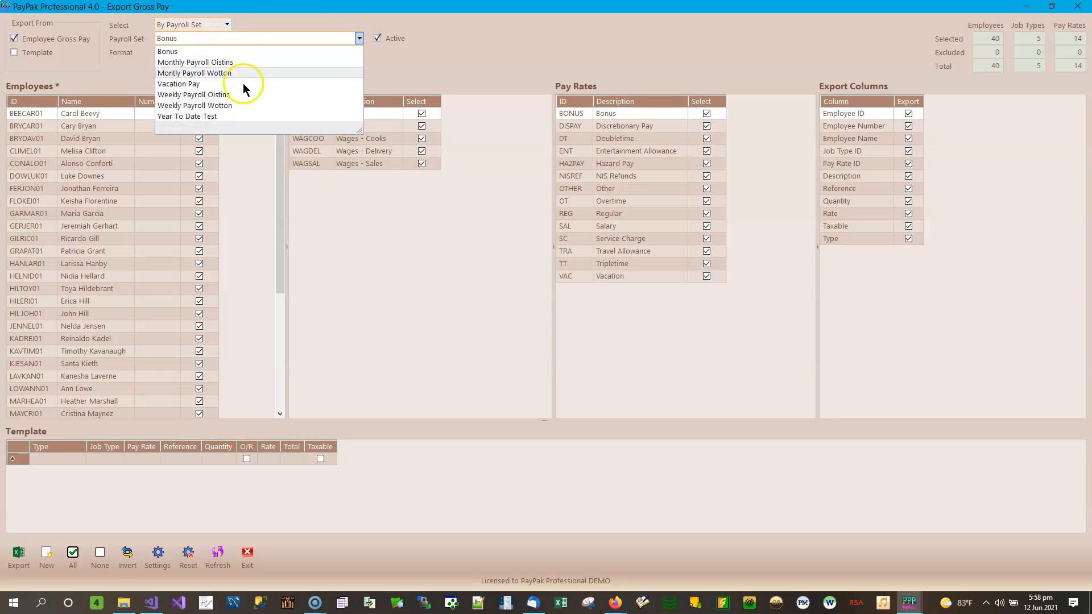
left_click(204, 118)
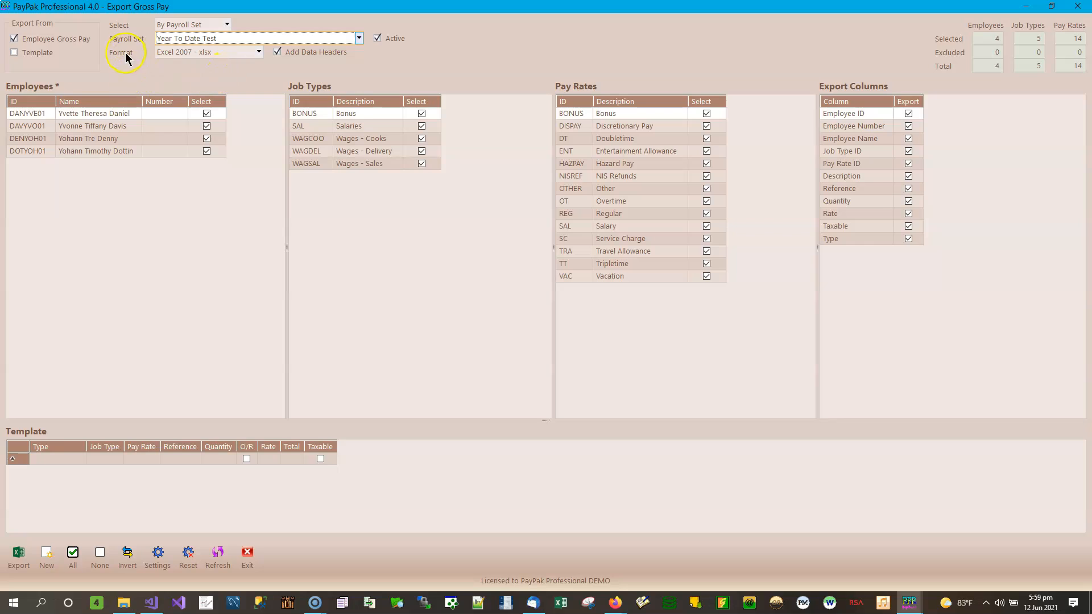
Show the Format list with its xlsx, xls, csv and txt options.
left_click(259, 52)
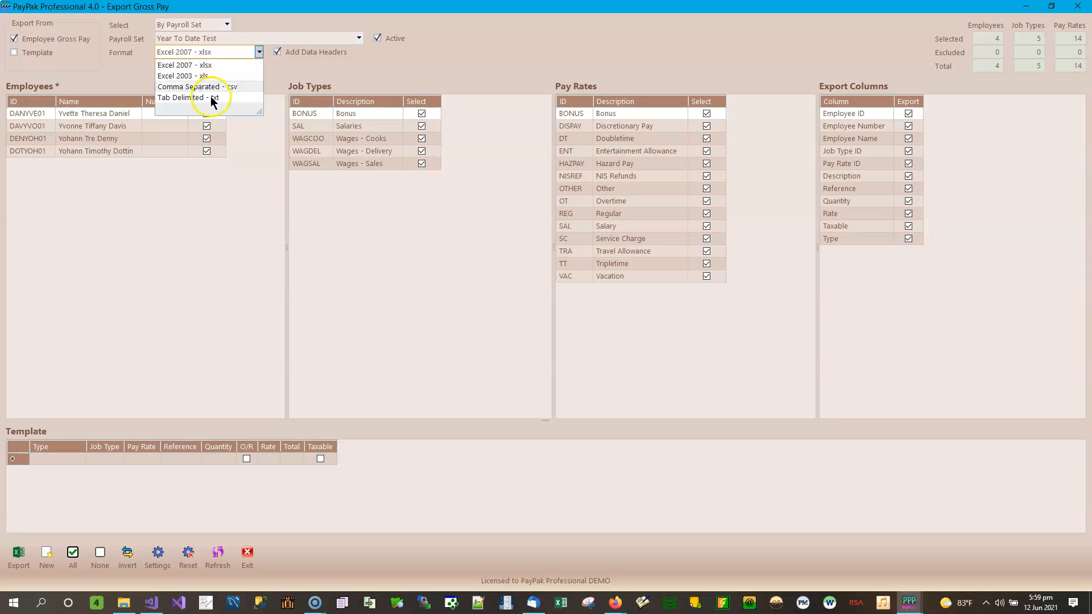
Review the csv and tab-delimited txt formats, then keep Excel 2007 - xlsx.
left_click(230, 87)
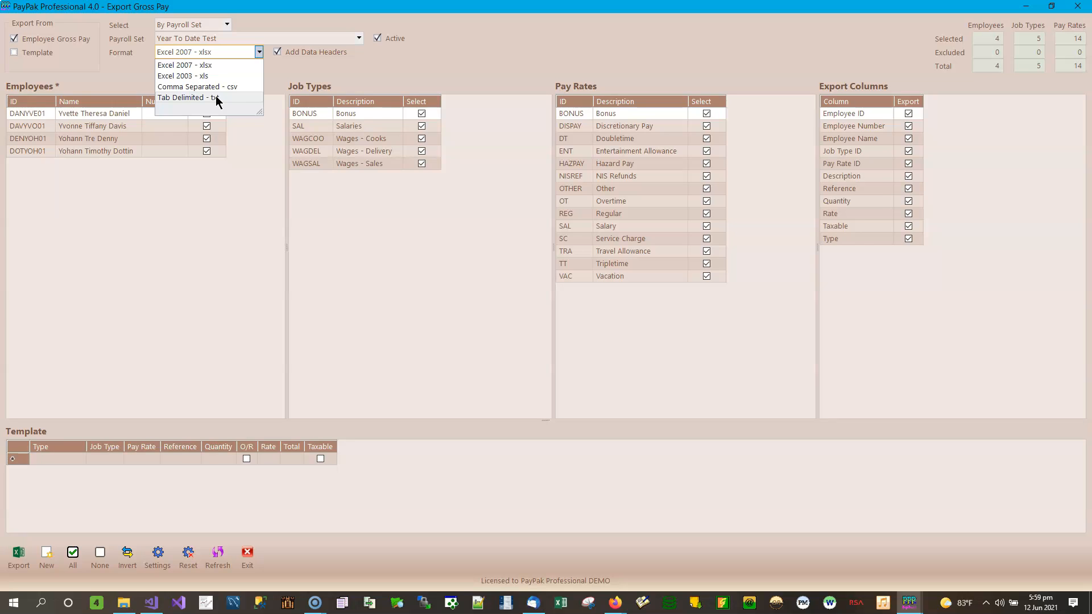
left_click(231, 89)
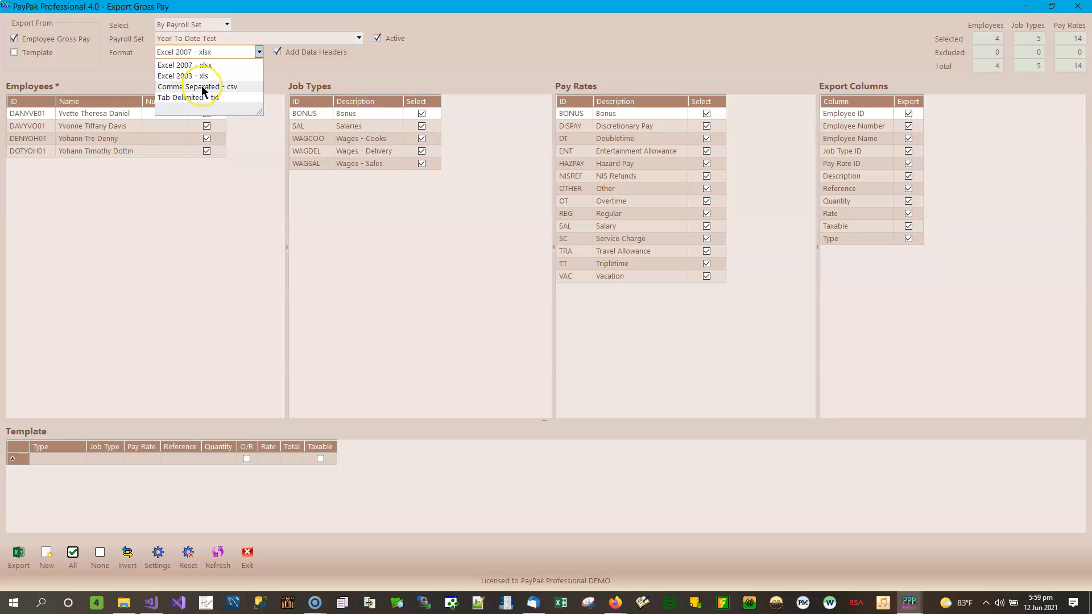
left_click(196, 100)
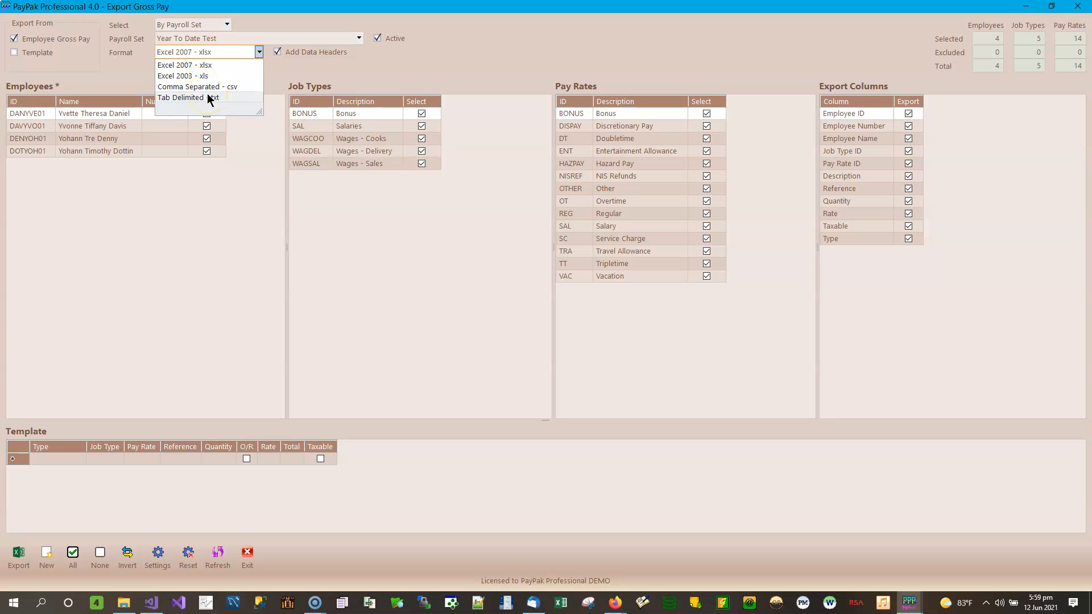
left_click(228, 60)
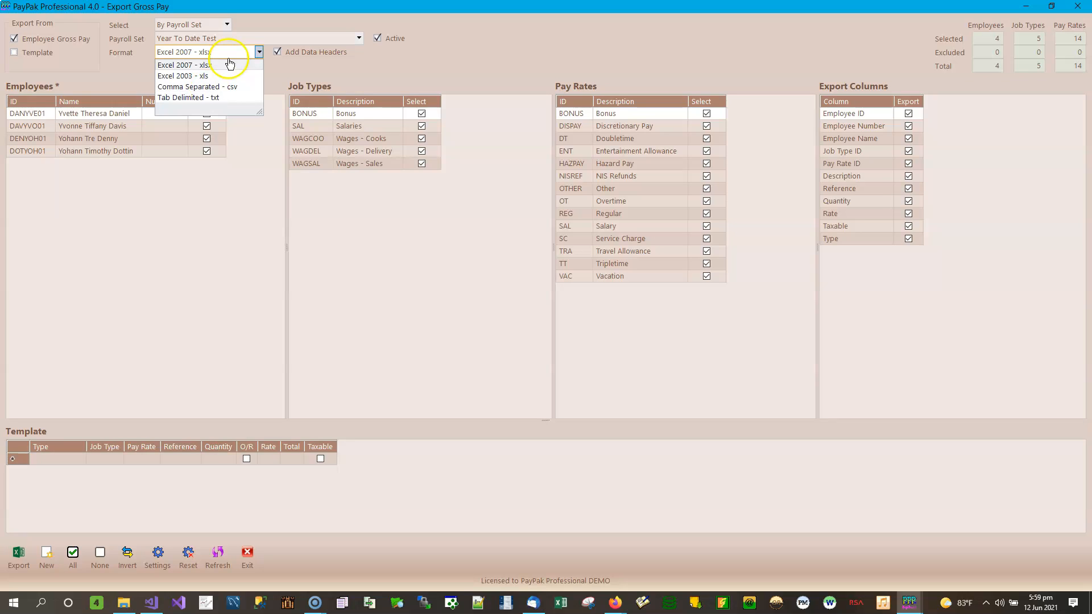
left_click(199, 66)
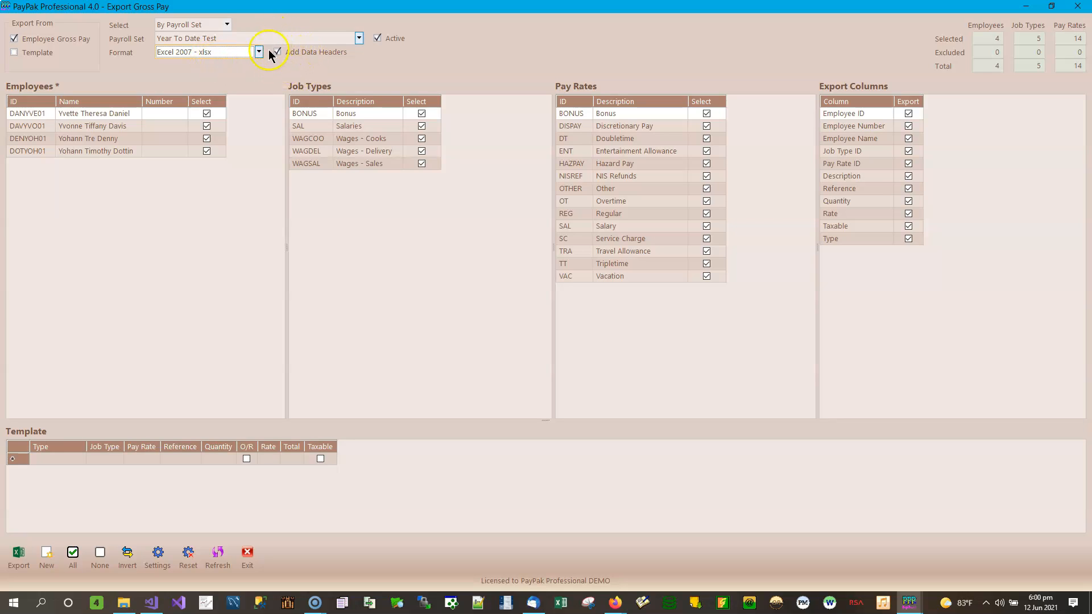
left_click(308, 52)
Exclude the second and third employees from the export.
left_click(379, 118)
left_click(651, 112)
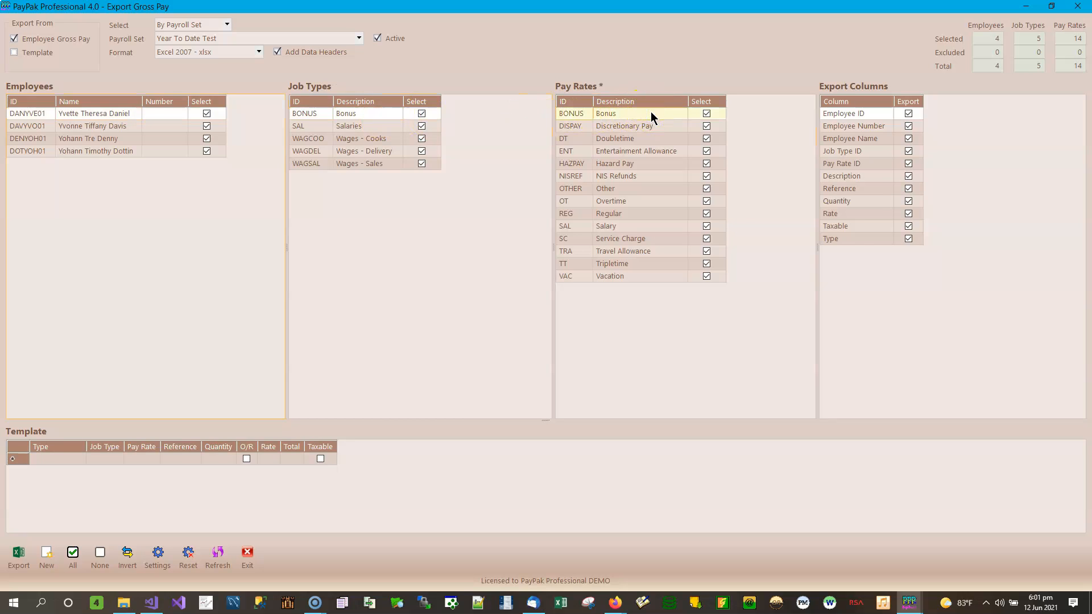
left_click(378, 117)
left_click(168, 121)
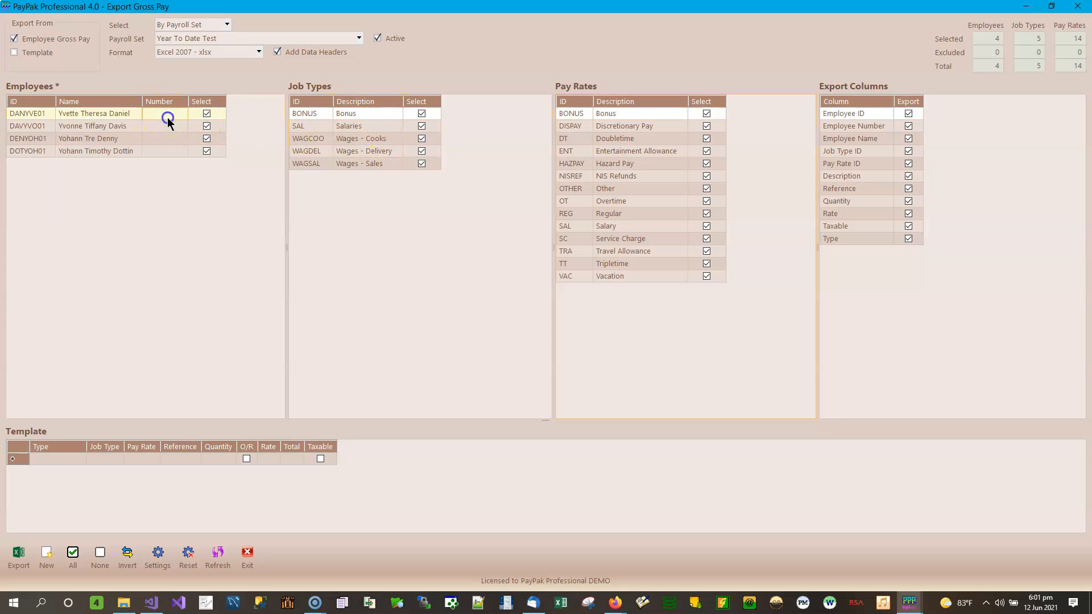
left_click(207, 126)
left_click(207, 139)
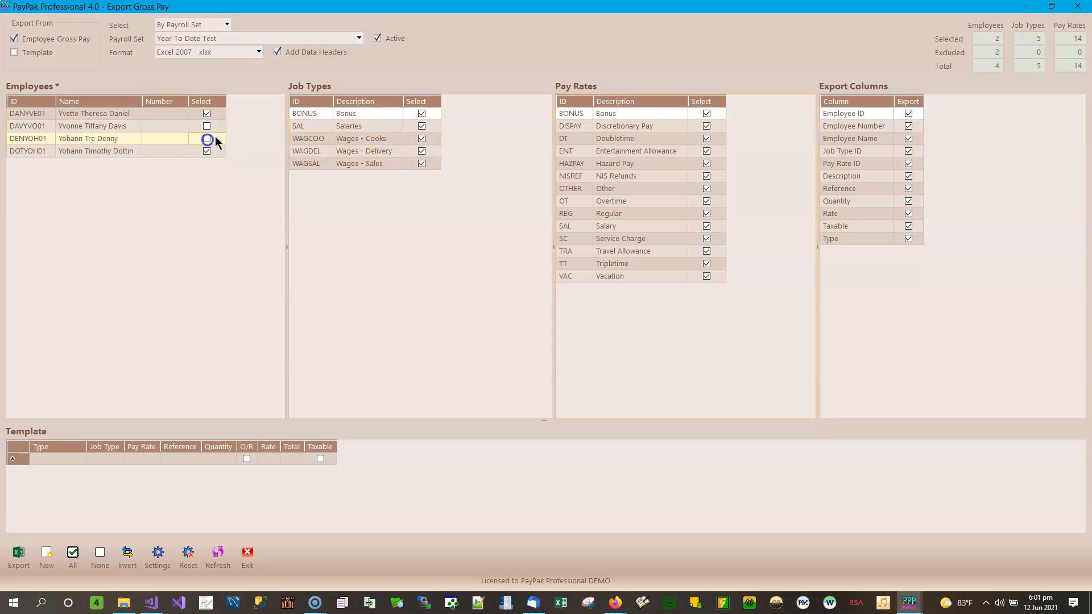
Exclude the SAL and Wages - Sales job types and the Doubletime and Service Charge pay rates.
left_click(421, 126)
left_click(422, 138)
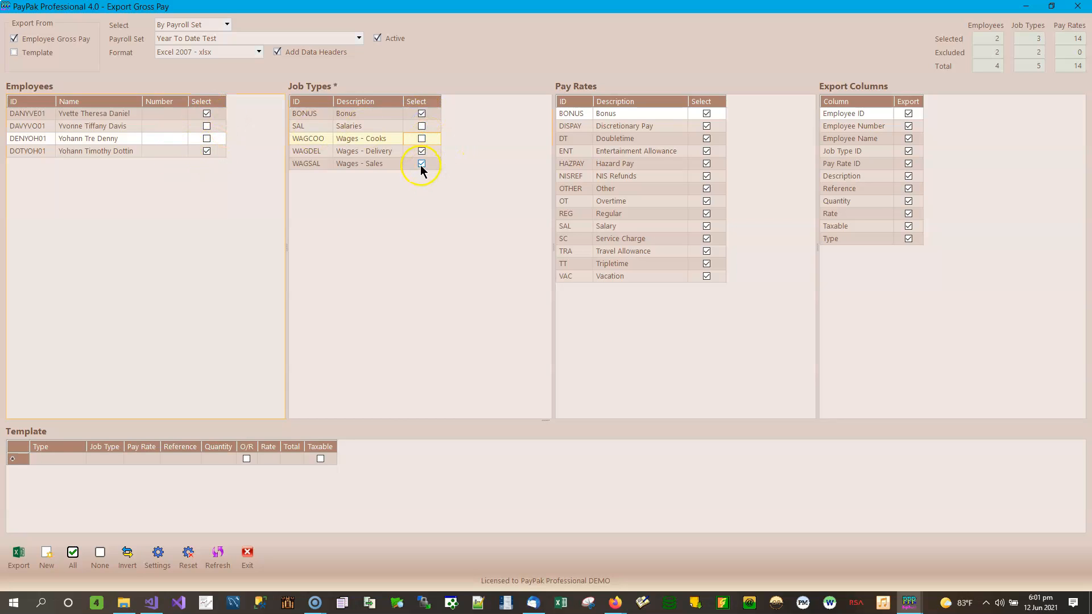
left_click(422, 163)
left_click(707, 139)
left_click(707, 202)
left_click(707, 241)
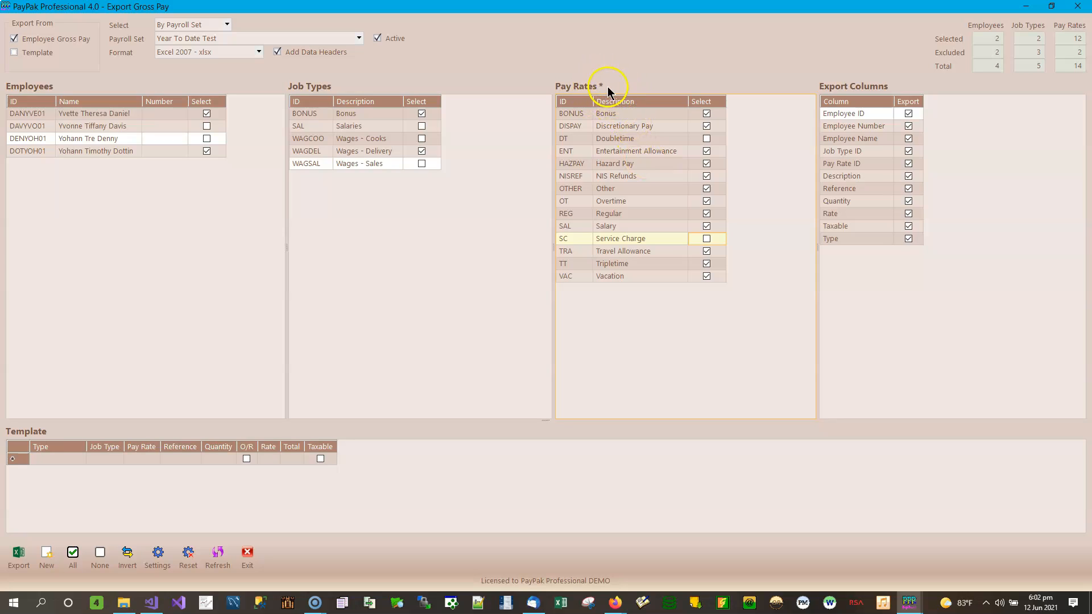
Clear every pay rate from the export with None, then include them all again.
left_click(390, 151)
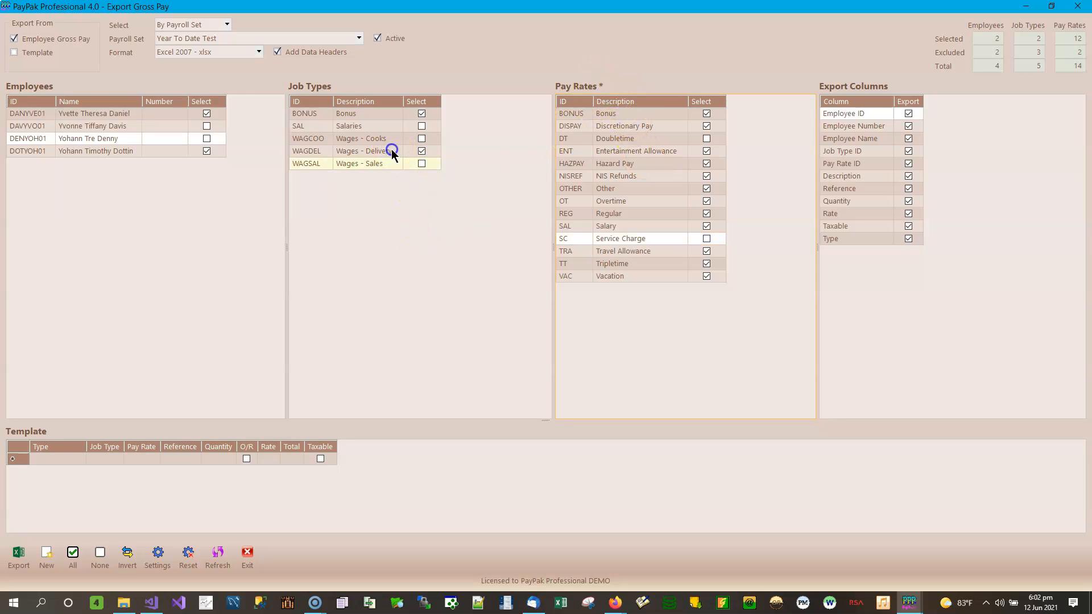
left_click(152, 130)
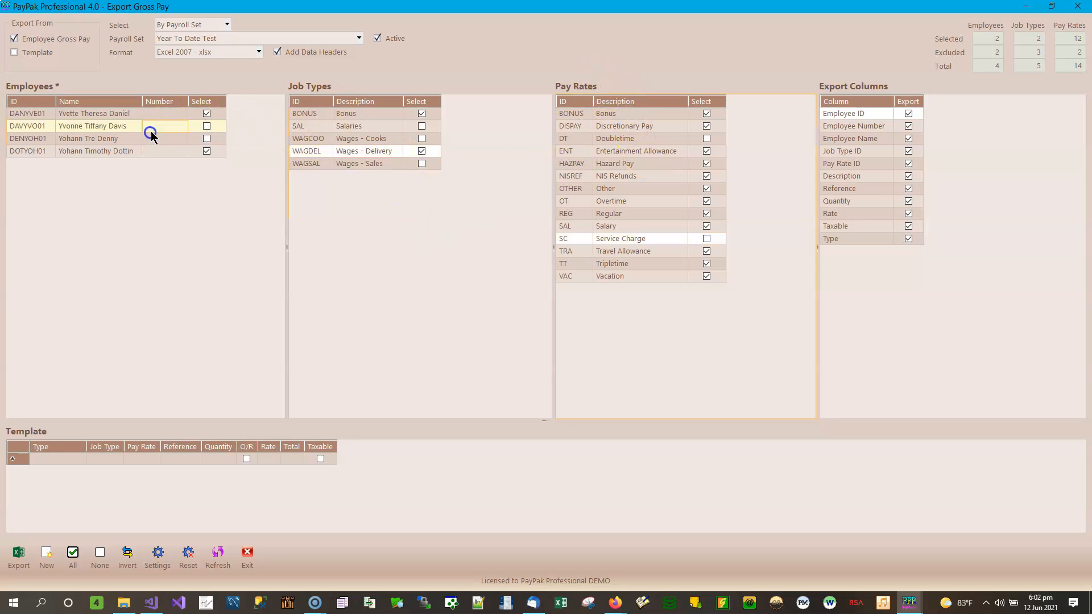
left_click(367, 138)
left_click(644, 141)
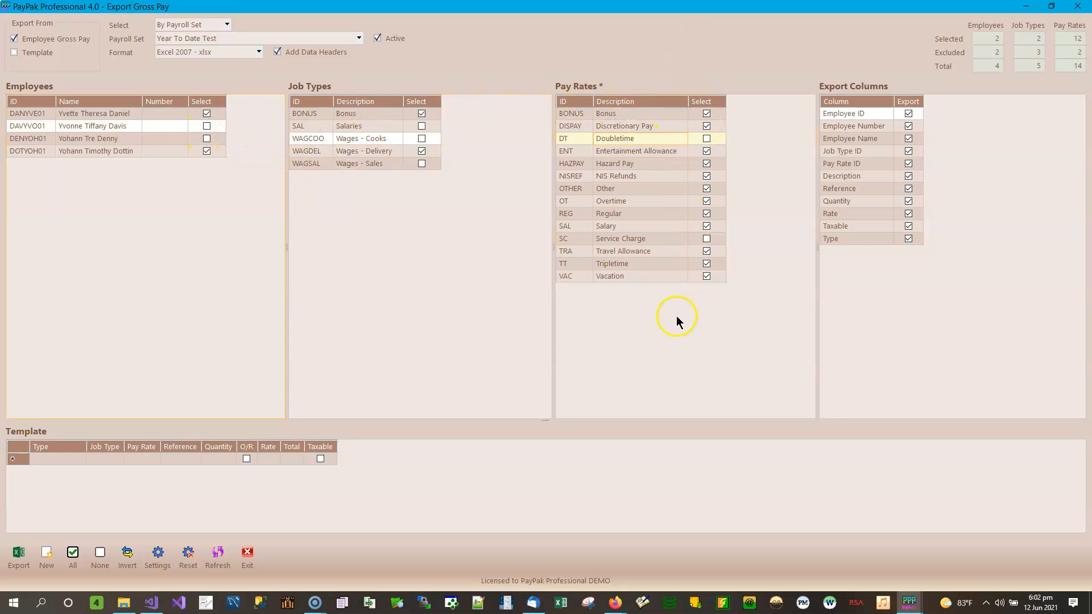
left_click(99, 559)
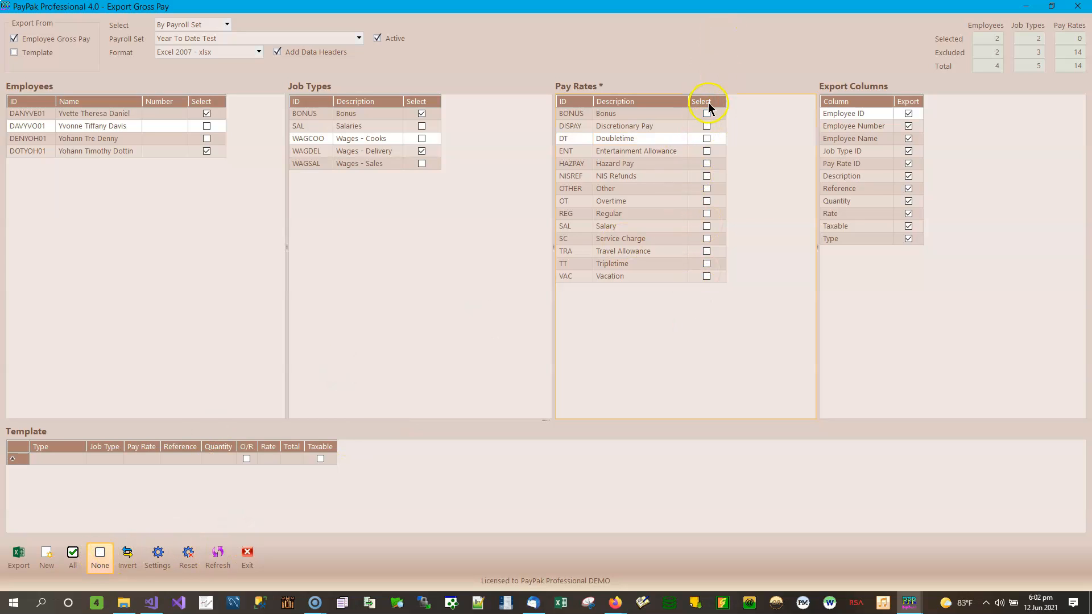
left_click(77, 556)
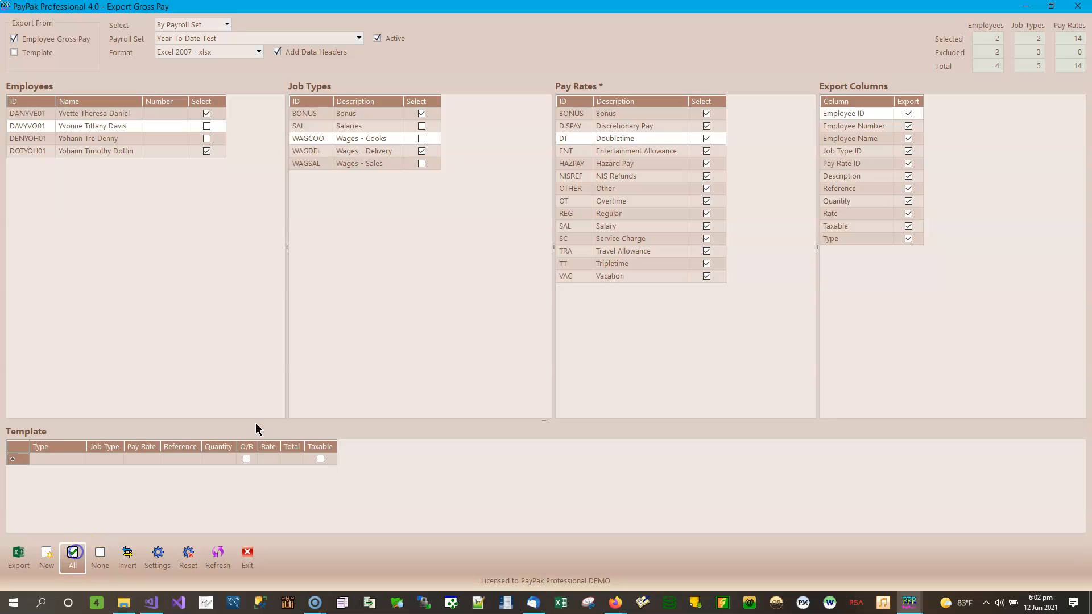
Untick NIS Refunds, Regular and Salary, invert the selection, then reselect all 14 pay rates.
left_click(707, 177)
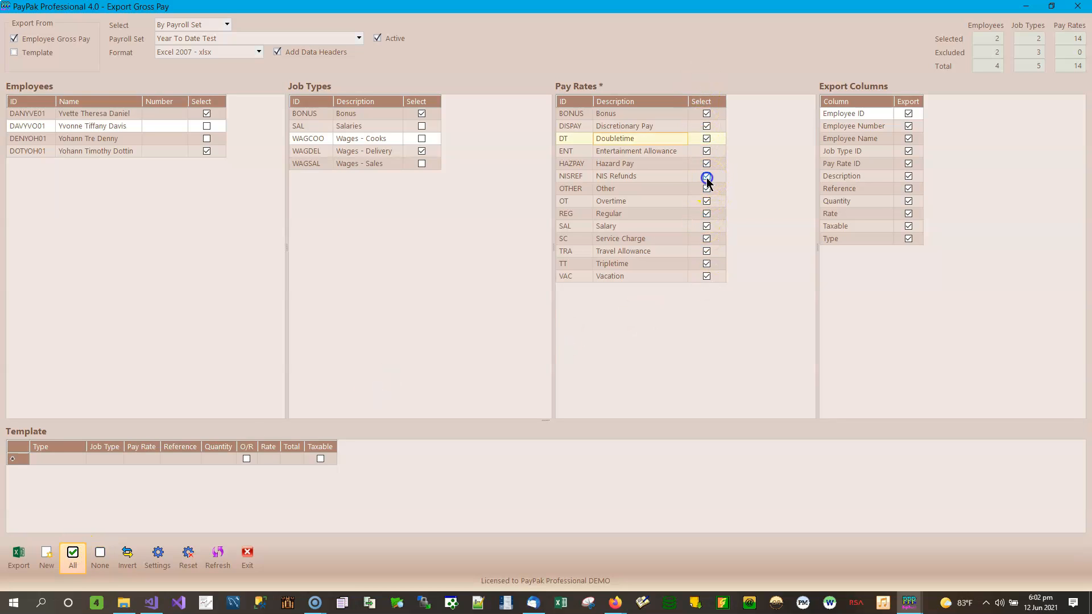
left_click(707, 214)
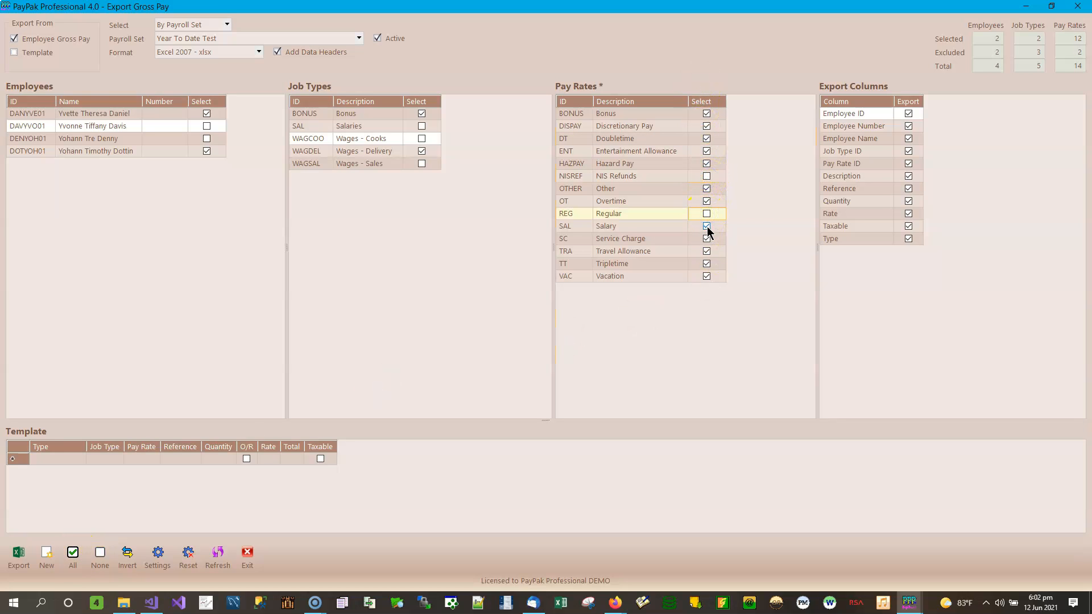
left_click(707, 226)
left_click(132, 562)
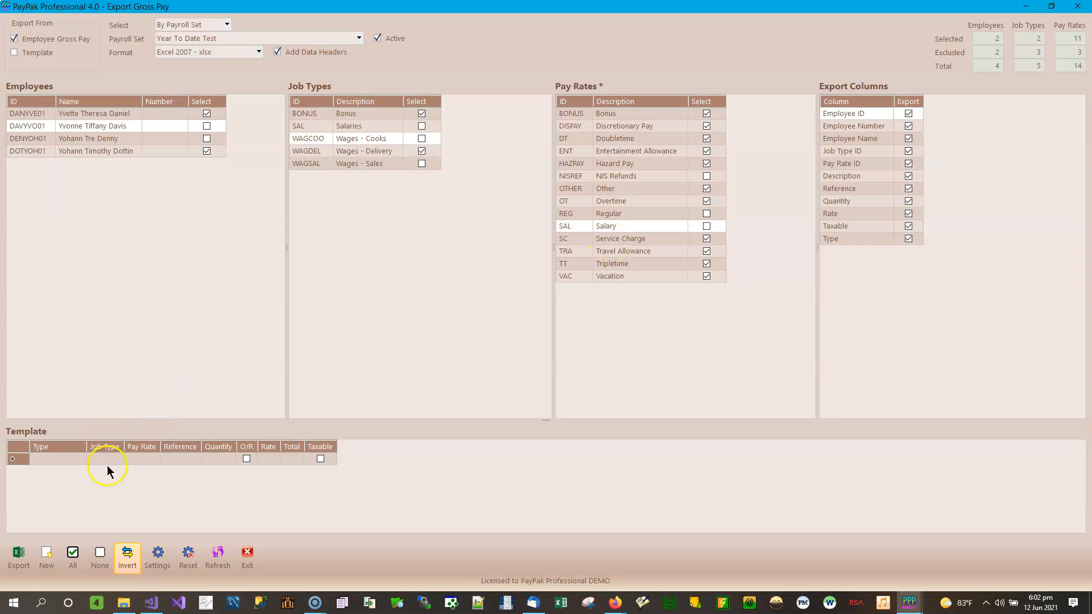
left_click(73, 557)
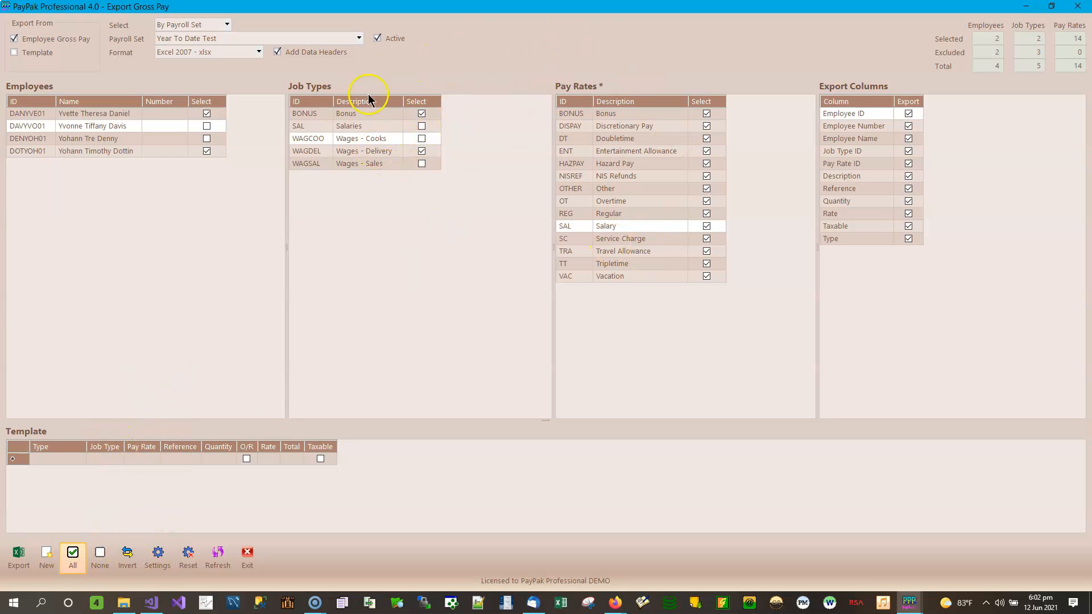
Try Invert and None on the job types, then include all five job types.
left_click(352, 126)
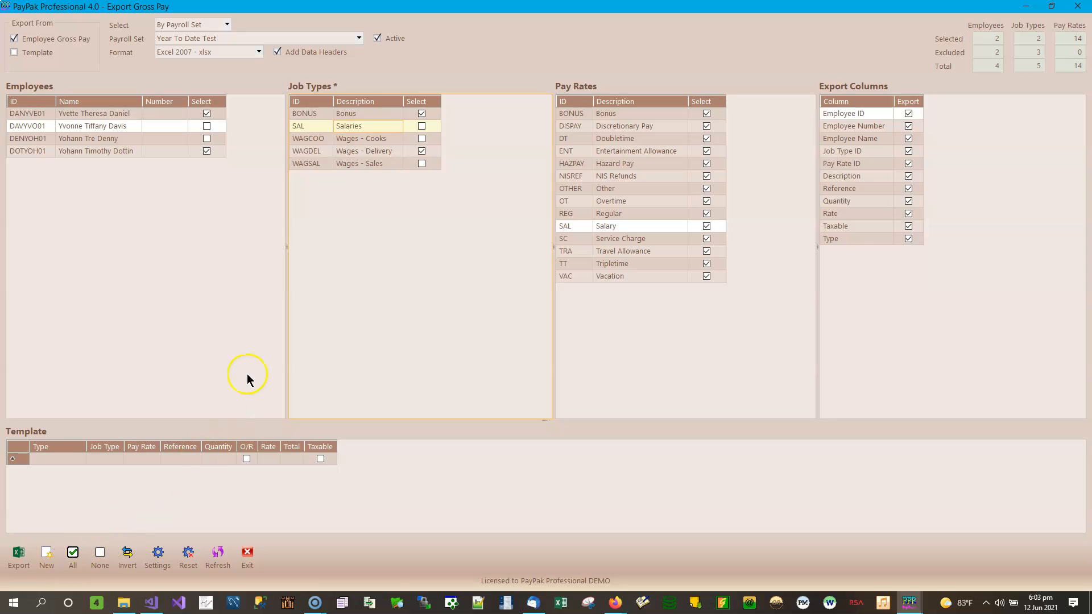
left_click(133, 569)
left_click(107, 561)
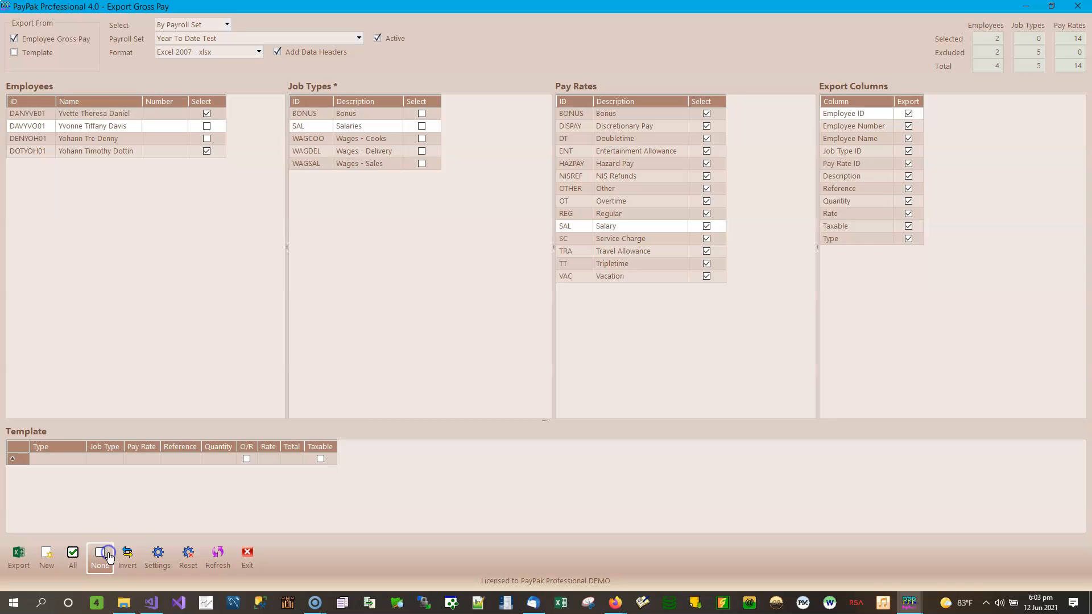
left_click(71, 555)
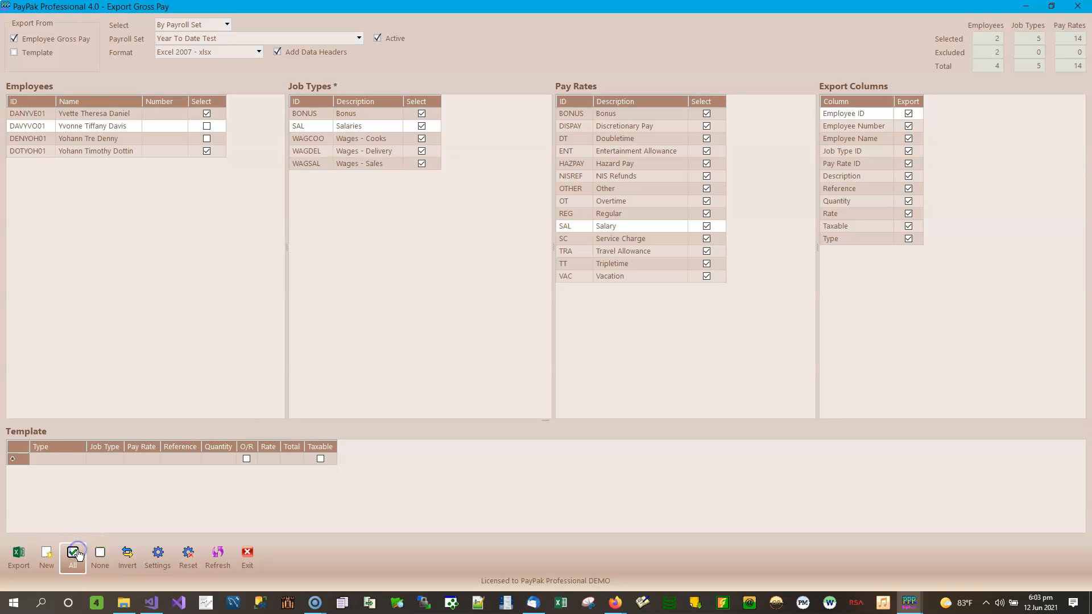
Try Invert and None on the employees, then include all four employees.
left_click(149, 140)
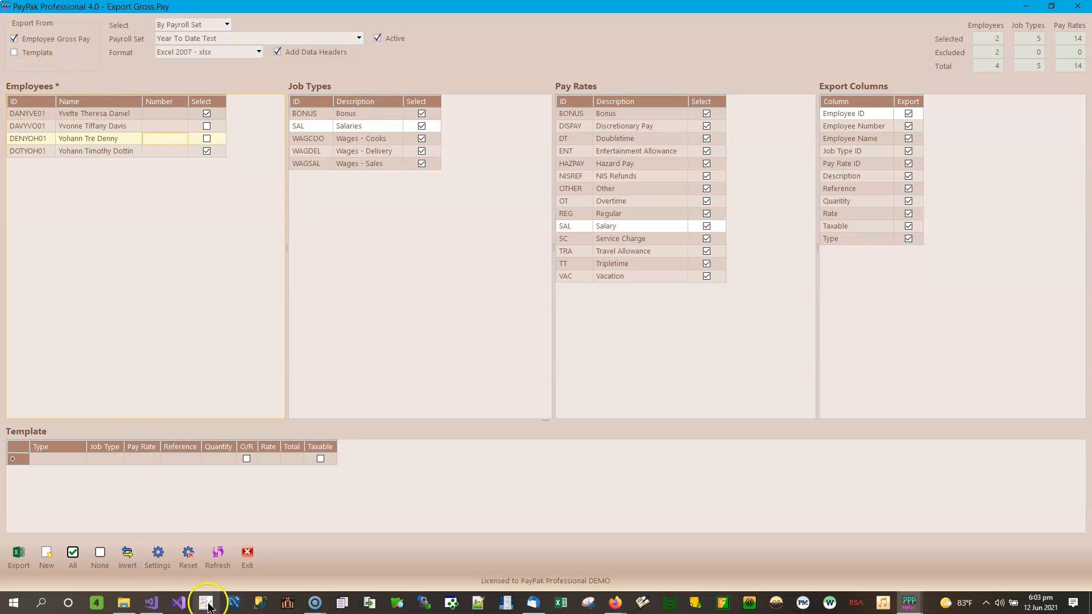
left_click(127, 554)
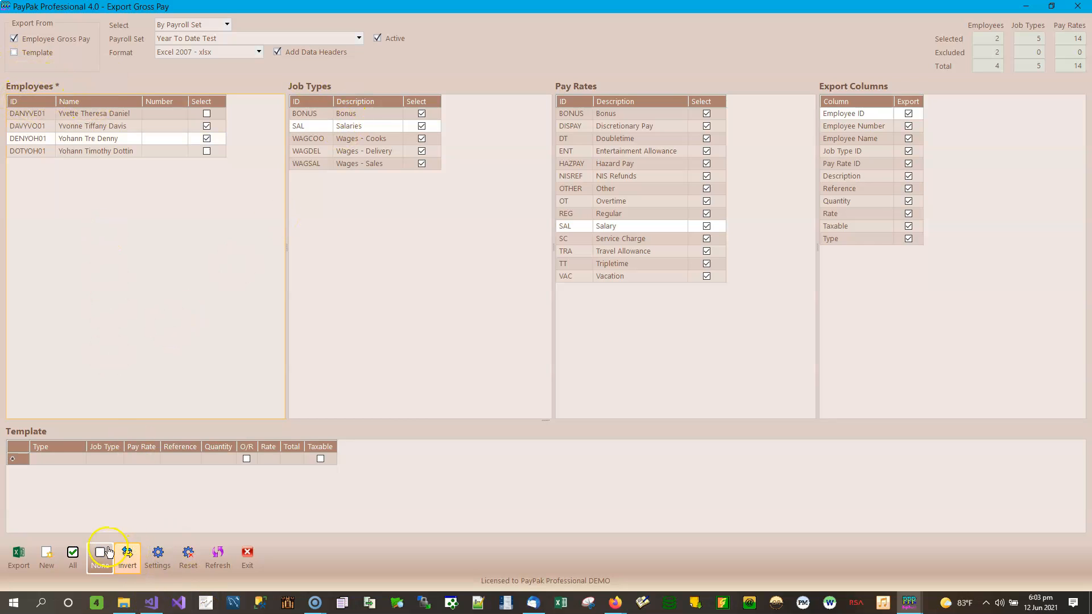
left_click(100, 553)
left_click(80, 551)
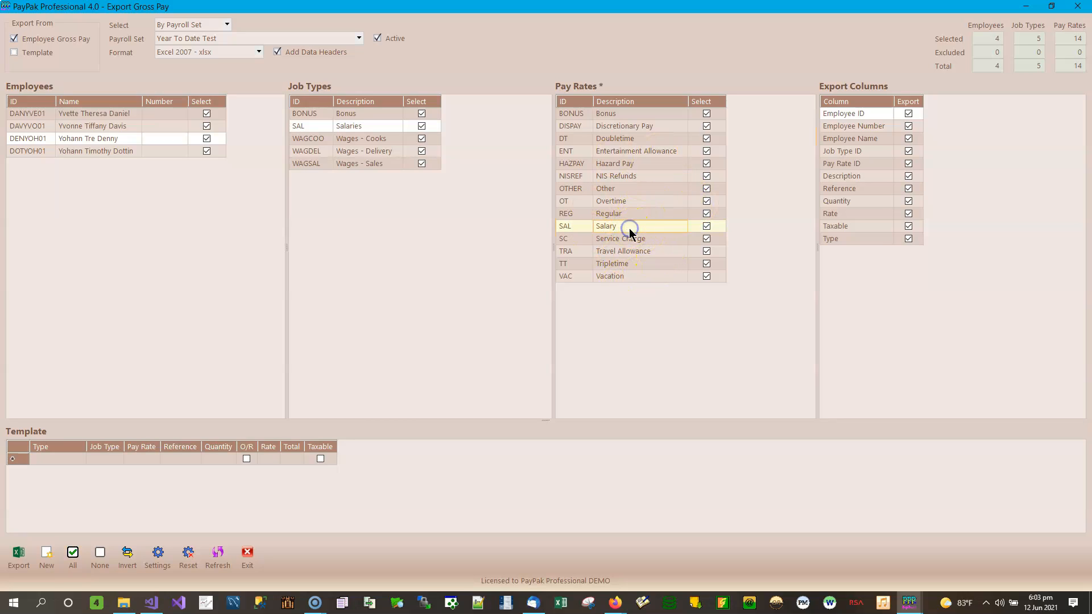
left_click(650, 166)
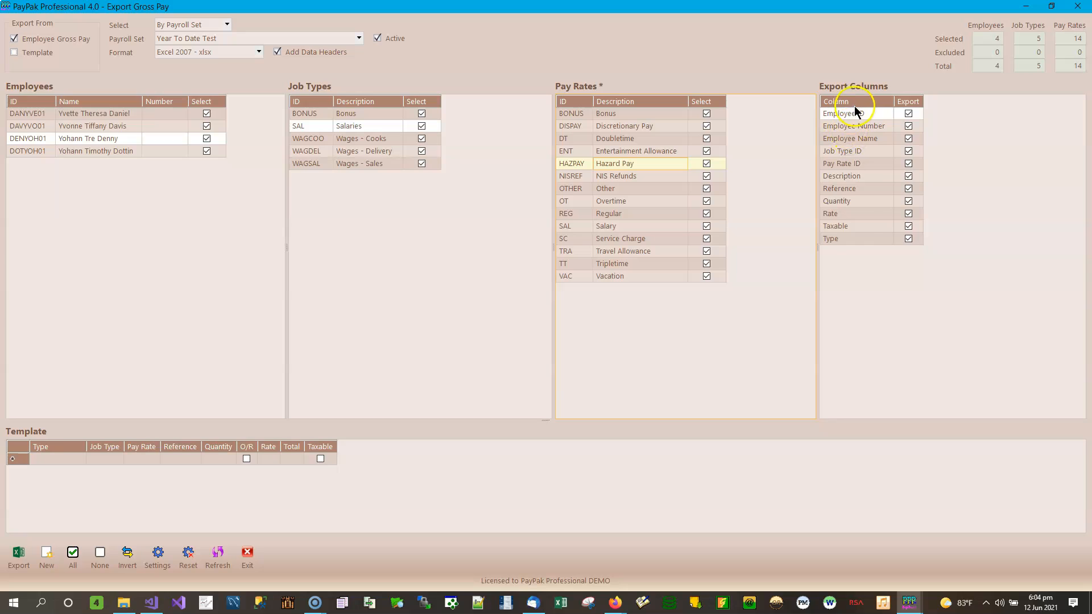
Untick the Export boxes for the Job Type ID and Reference columns, also toggling Rate.
left_click(909, 127)
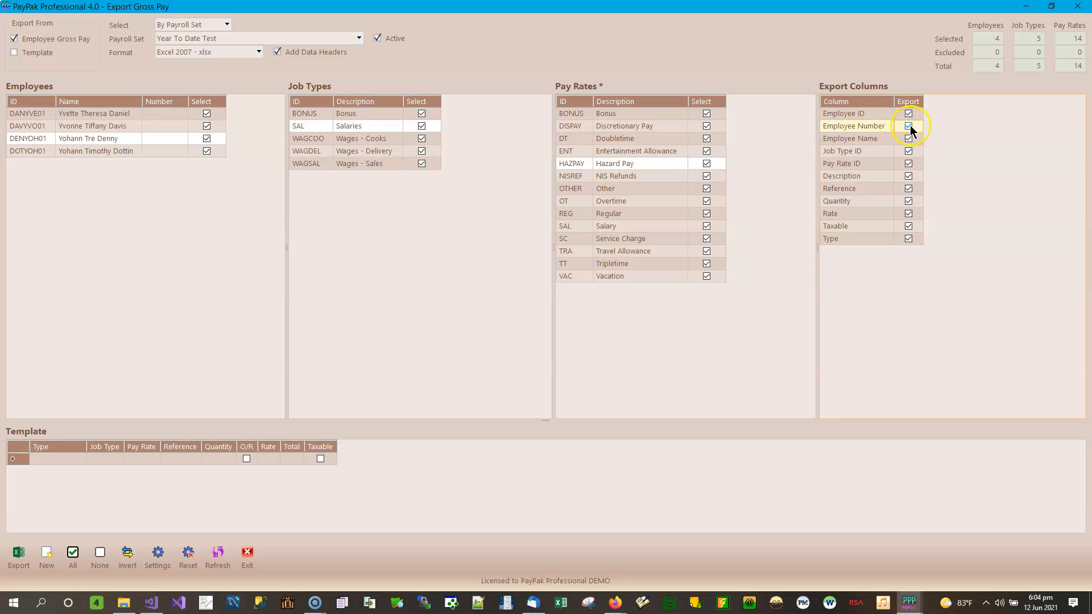
left_click(909, 141)
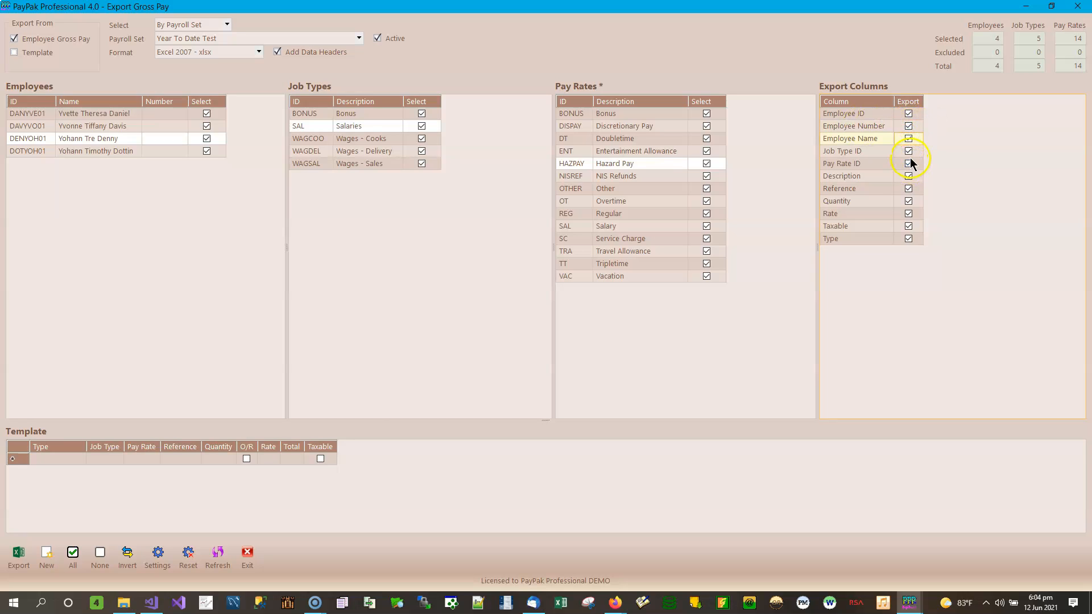
left_click(909, 152)
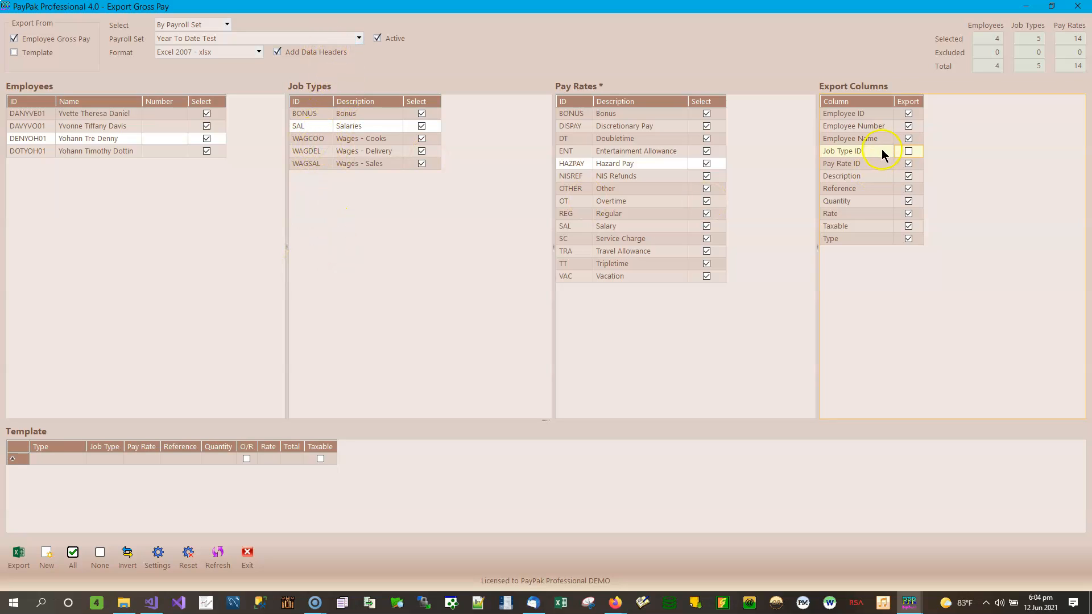
left_click(908, 152)
left_click(872, 164)
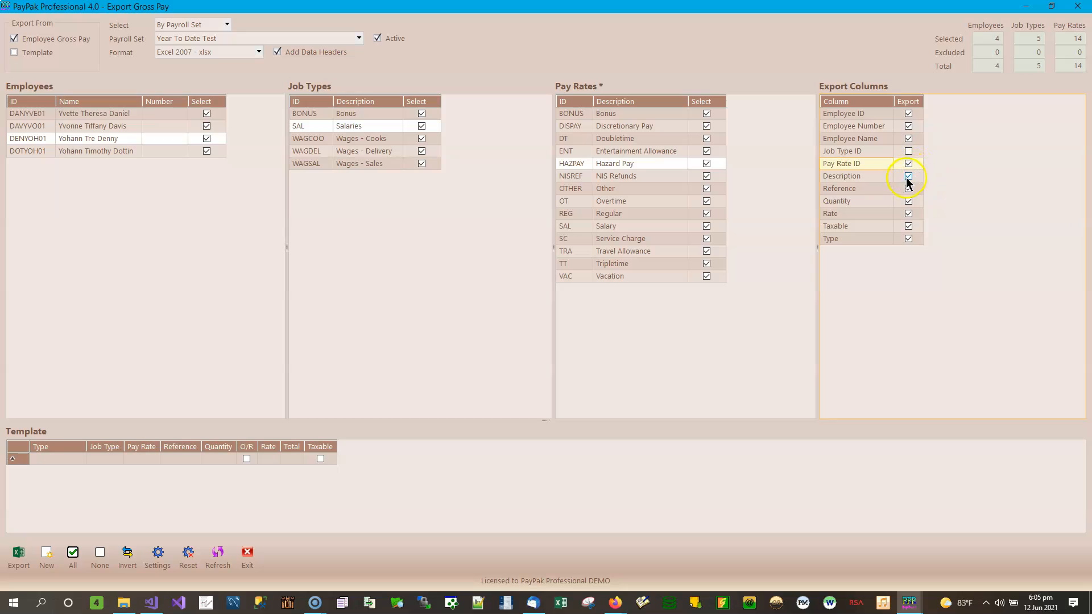
left_click(877, 176)
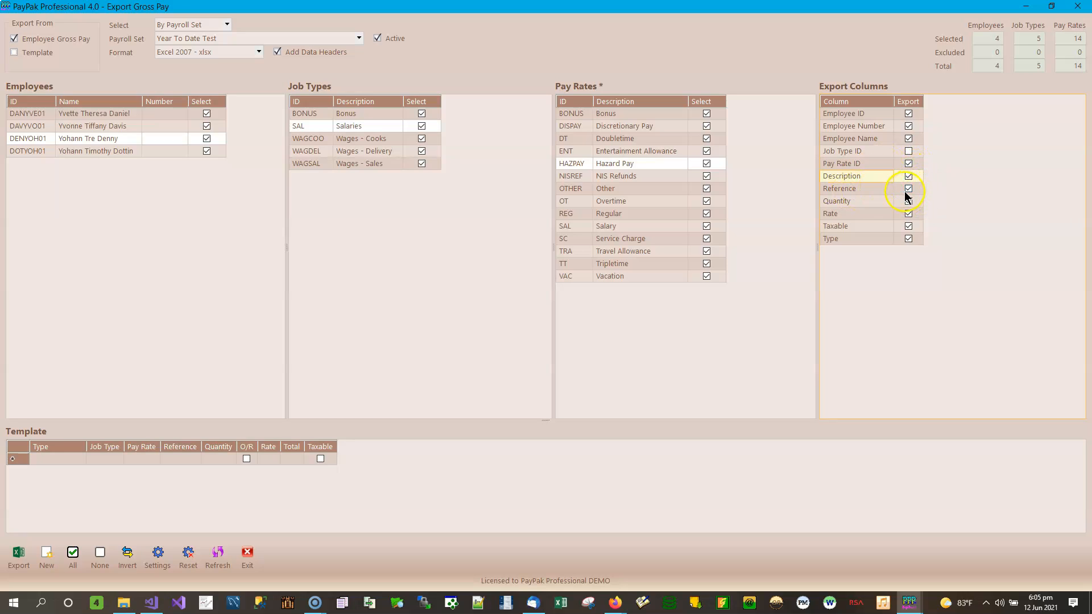
left_click(909, 188)
left_click(909, 187)
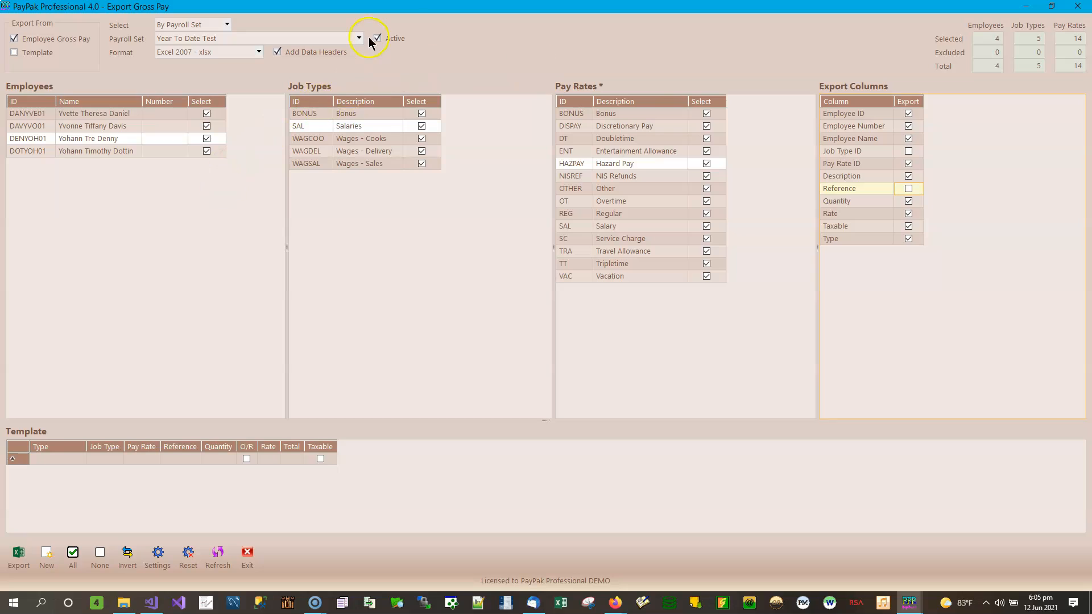
left_click(909, 214)
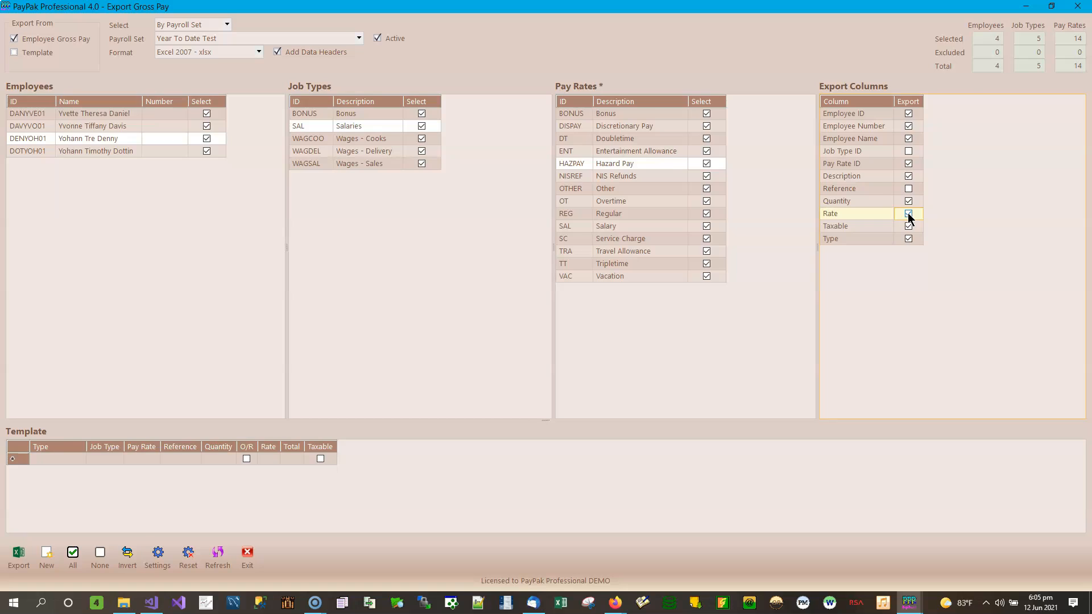
Toggle the Quantity and Rate Export boxes, ending with both columns included again.
left_click(909, 214)
left_click(909, 201)
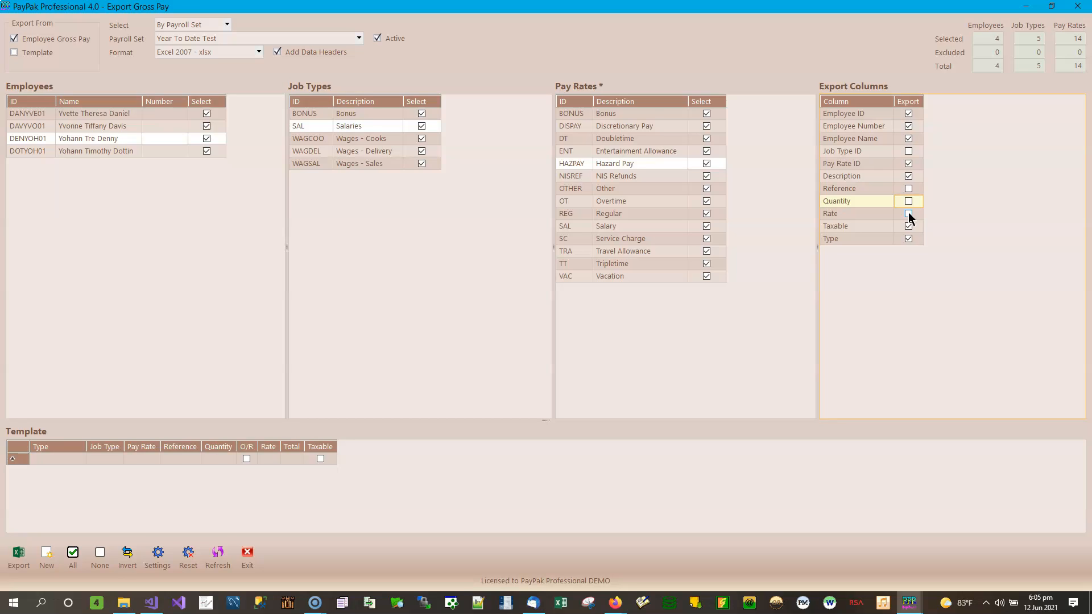
left_click(914, 188)
left_click(909, 215)
left_click(908, 214)
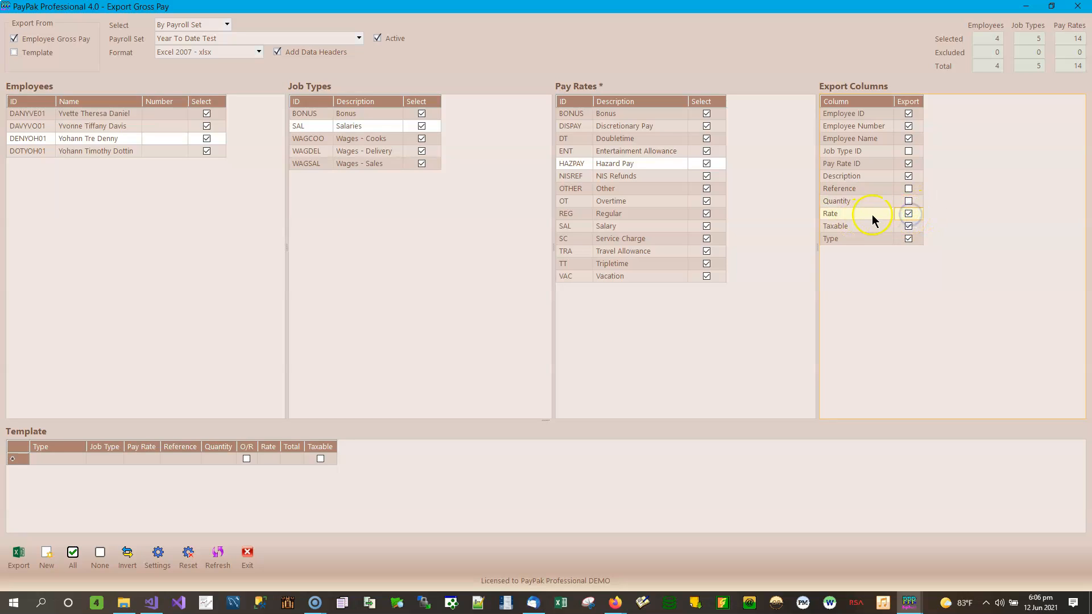
left_click(910, 214)
left_click(909, 215)
left_click(908, 201)
left_click(908, 214)
Untick the Quantity and Rate Export boxes so both columns are left out of the export.
left_click(912, 214)
left_click(909, 201)
left_click(909, 201)
left_click(909, 214)
left_click(857, 229)
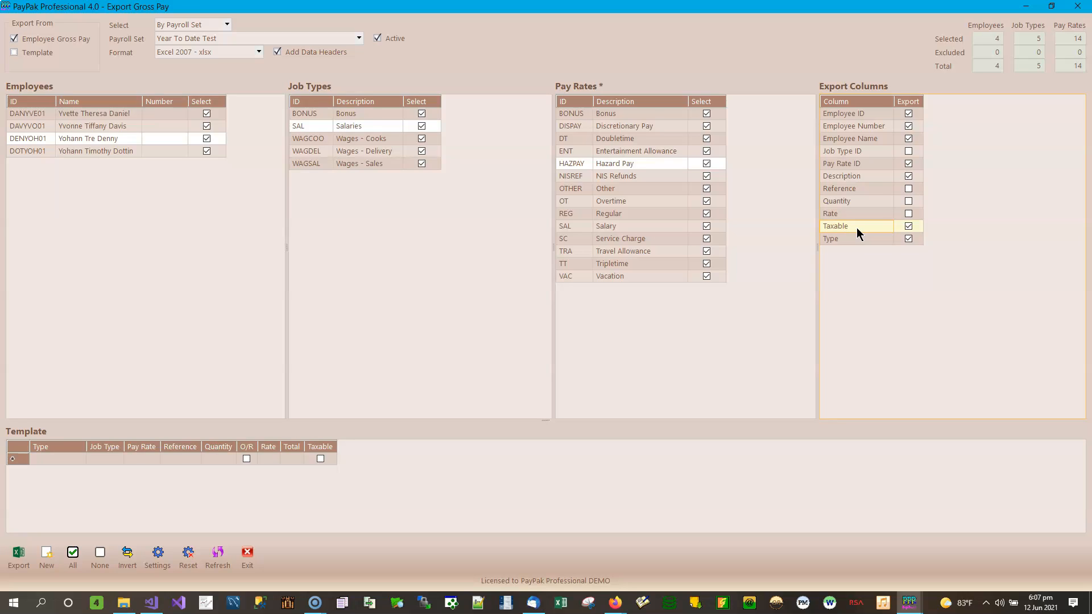
left_click(909, 217)
left_click(847, 239)
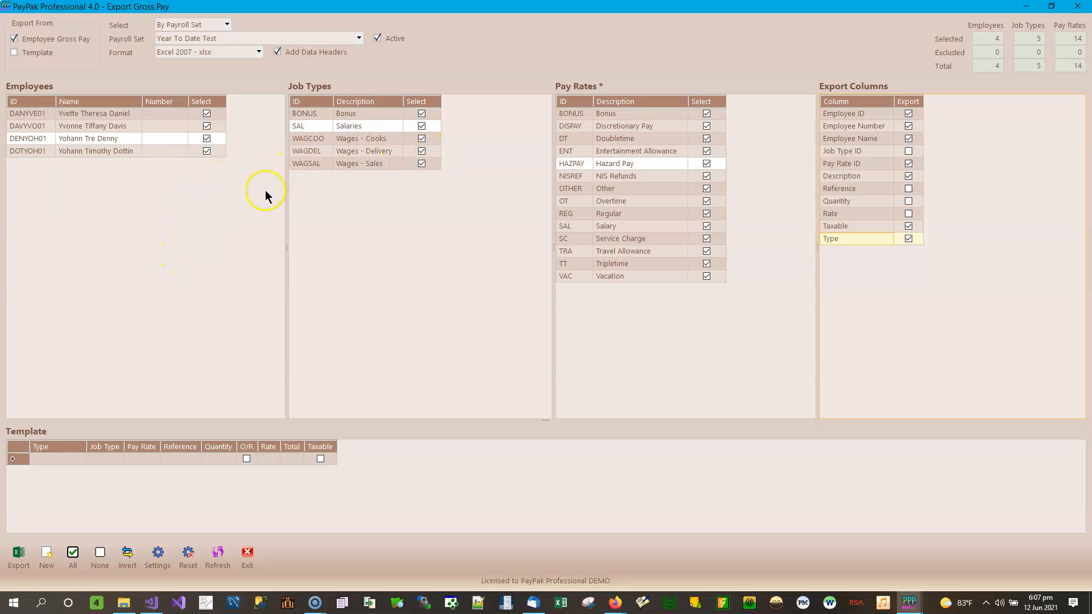
Save the current export choices as program settings, acknowledge the update message, and start the export.
left_click(164, 550)
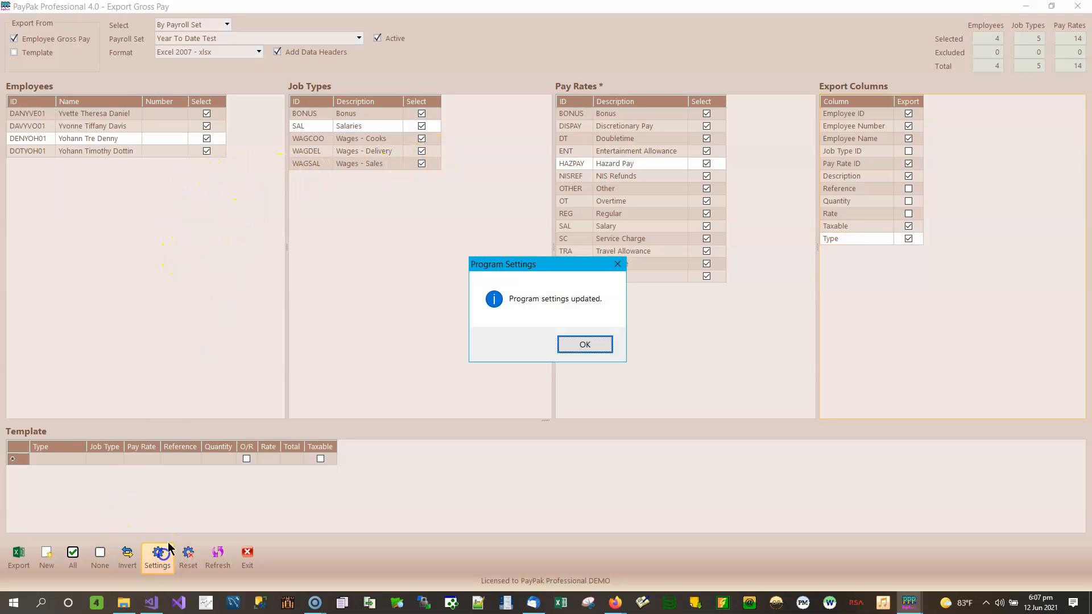
left_click(591, 344)
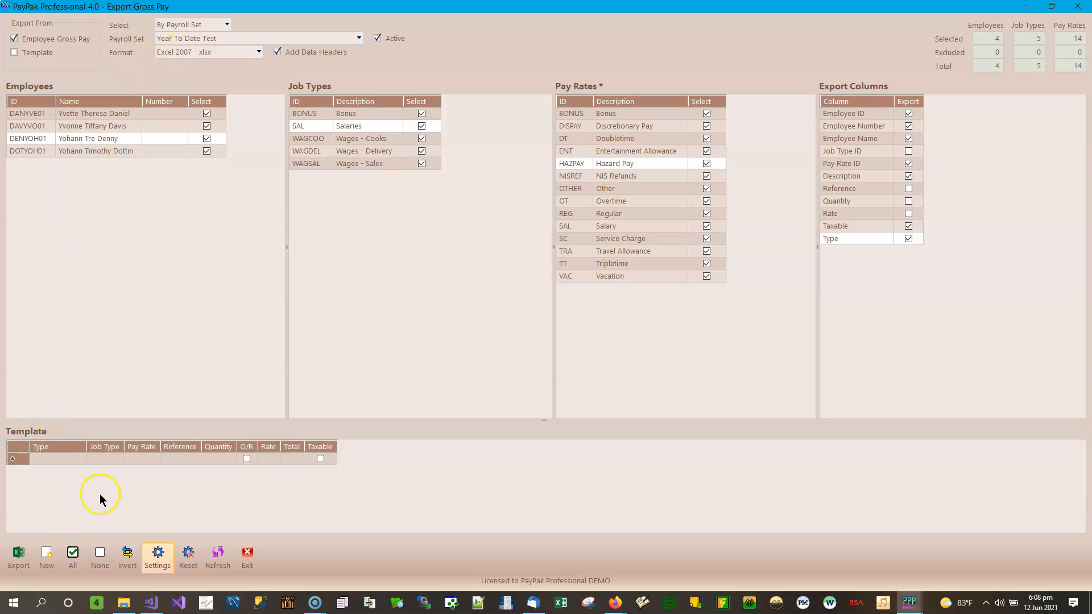
left_click(20, 559)
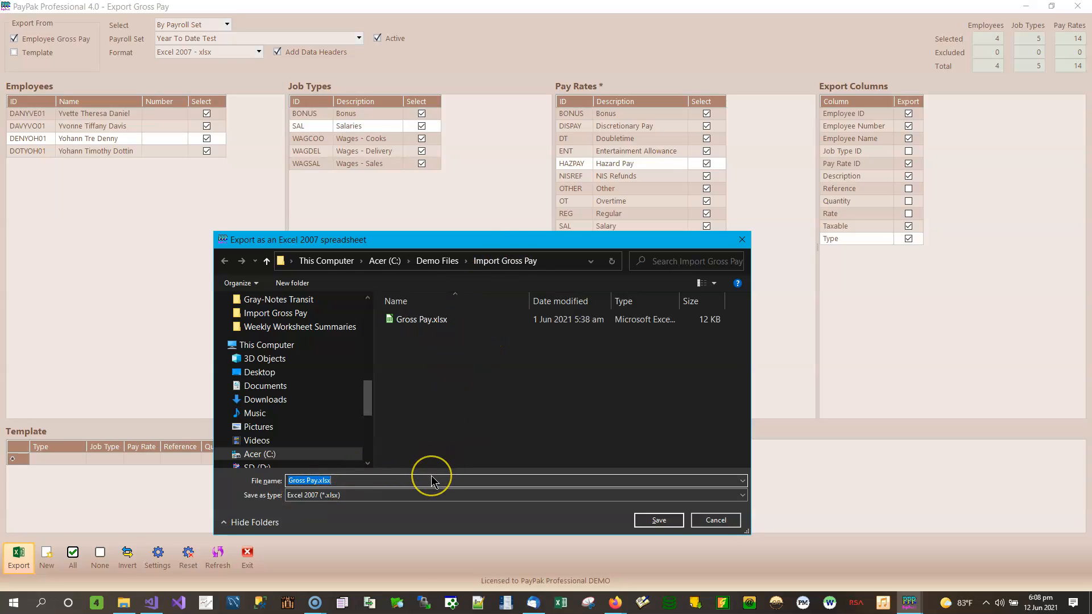
Save the export as Employee Gross Pay.xlsx in the Import Gross Pay folder and dismiss the completion message.
left_click(370, 481)
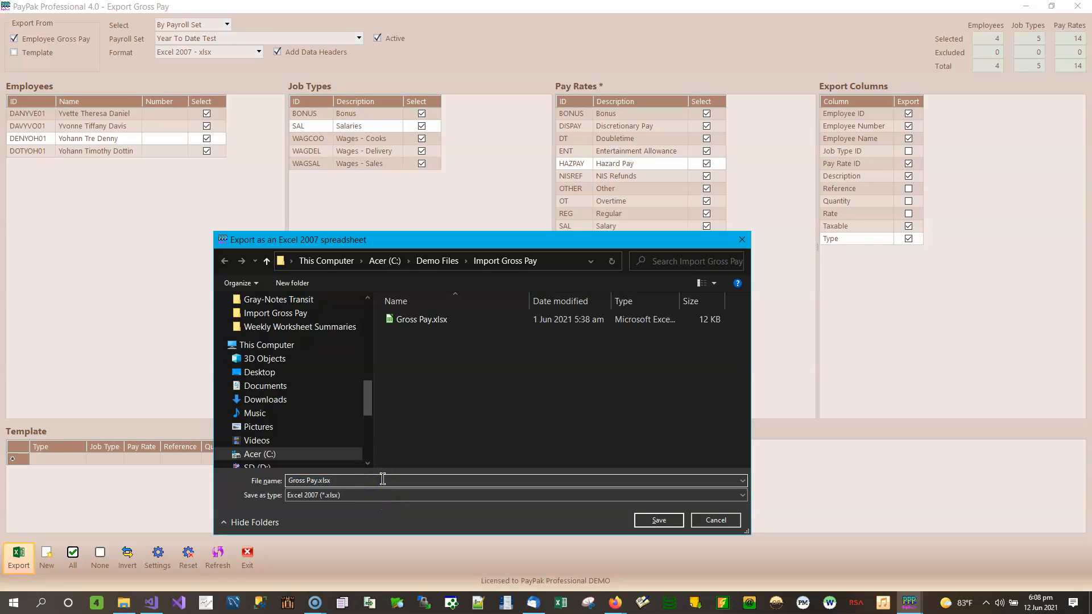
type("Employee")
left_click(659, 521)
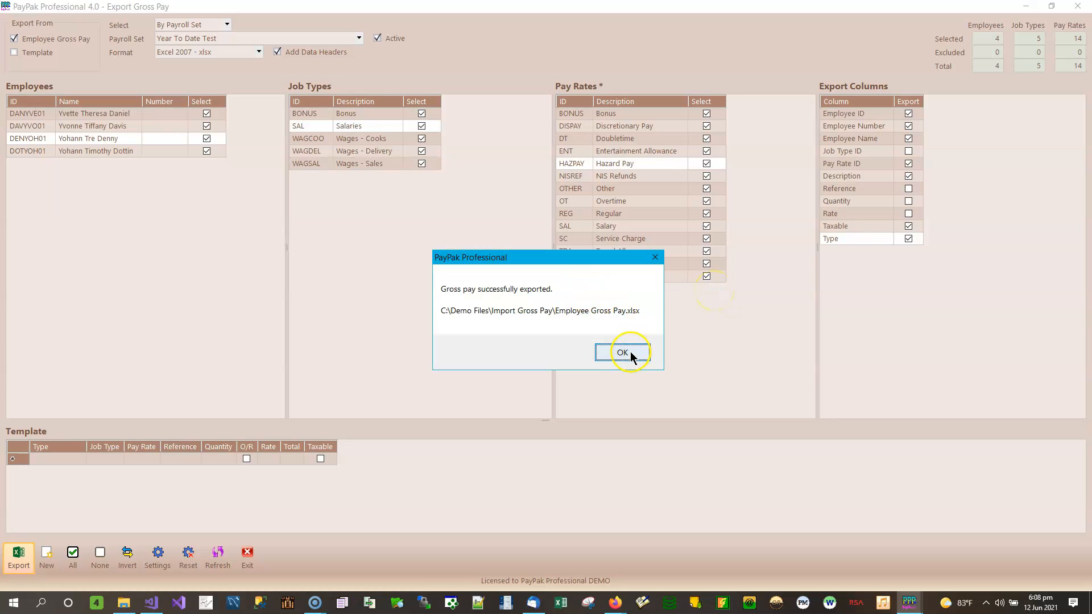
left_click(621, 354)
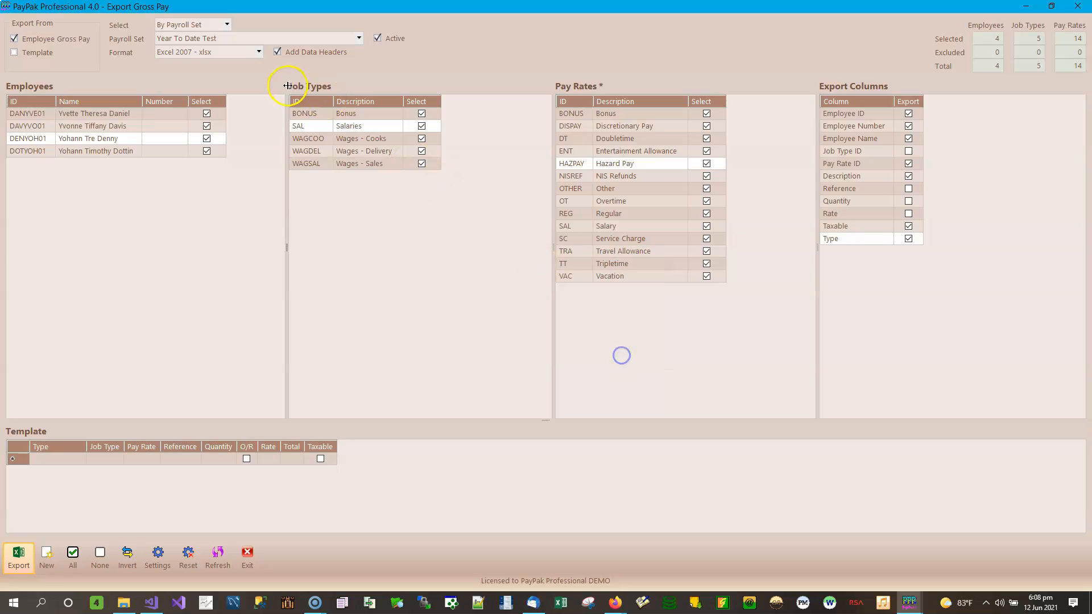
Export the gross pay in Excel 2003 - xls format as Employee Gross Pay.xls.
left_click(226, 57)
left_click(208, 75)
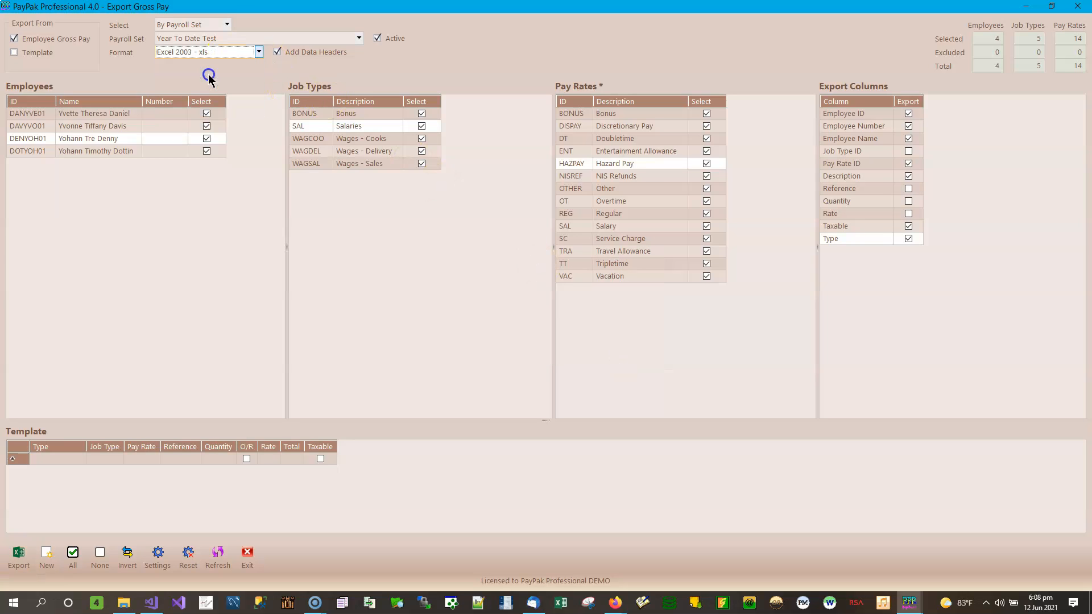
left_click(18, 555)
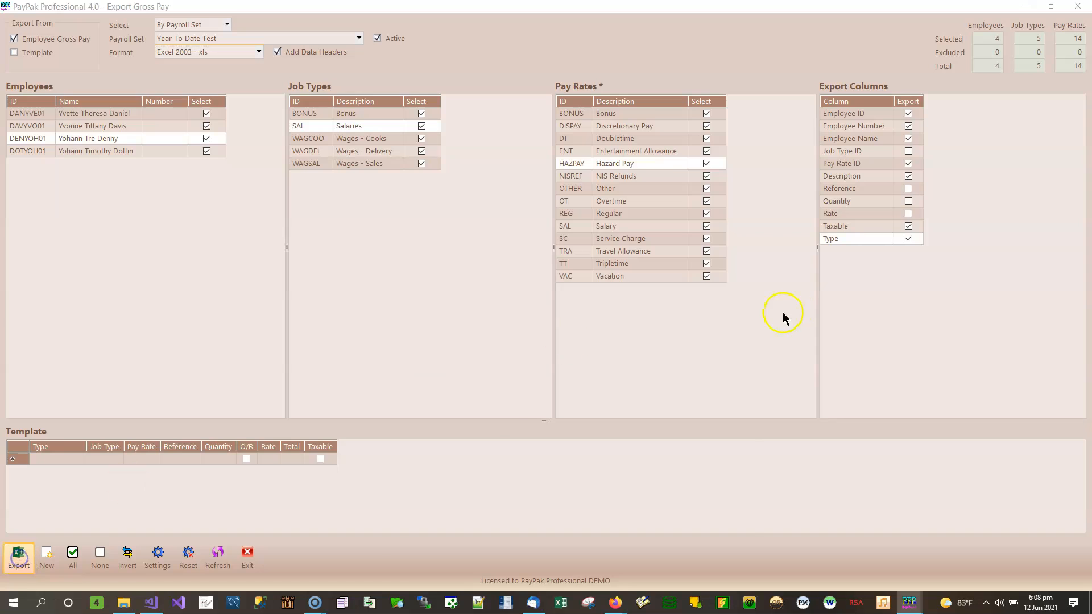
key("Home")
type("Employee")
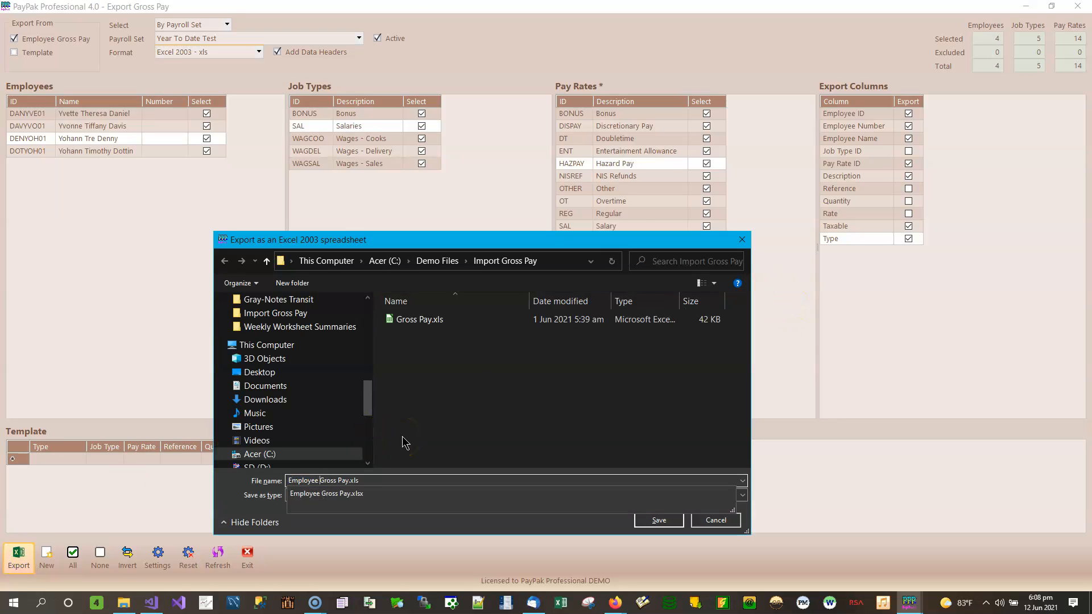
left_click(664, 524)
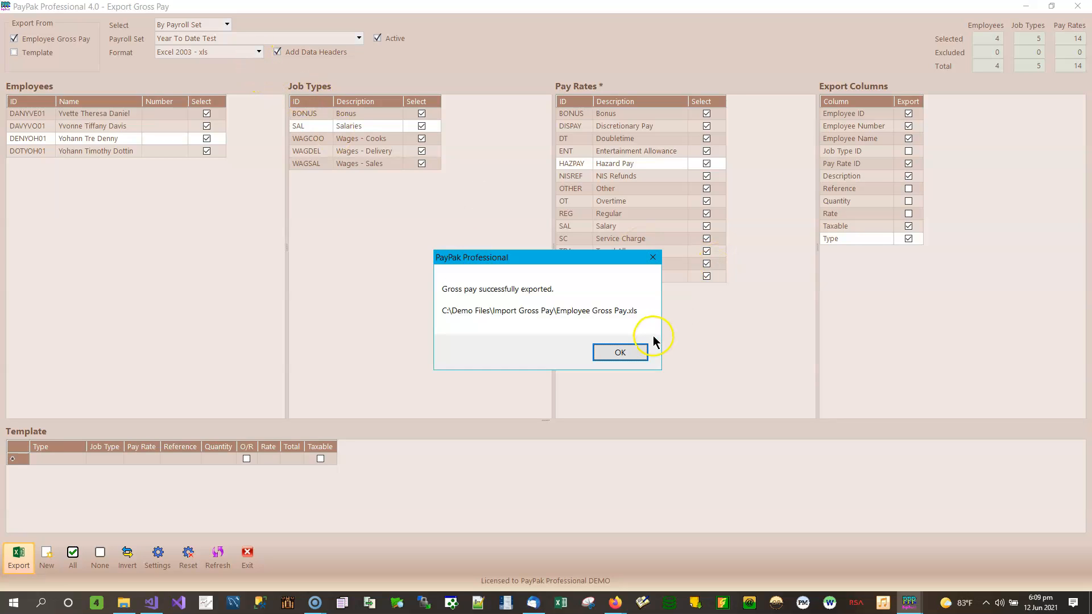
left_click(622, 352)
Export the gross pay in Comma Separated - csv format as Employee Gross Pay.csv.
left_click(260, 52)
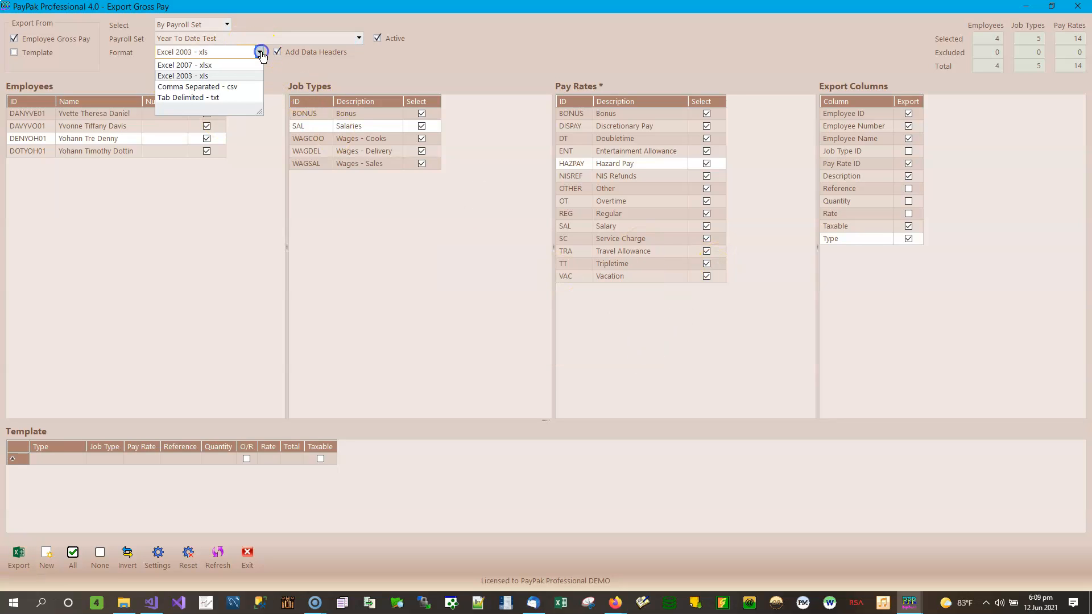
left_click(237, 88)
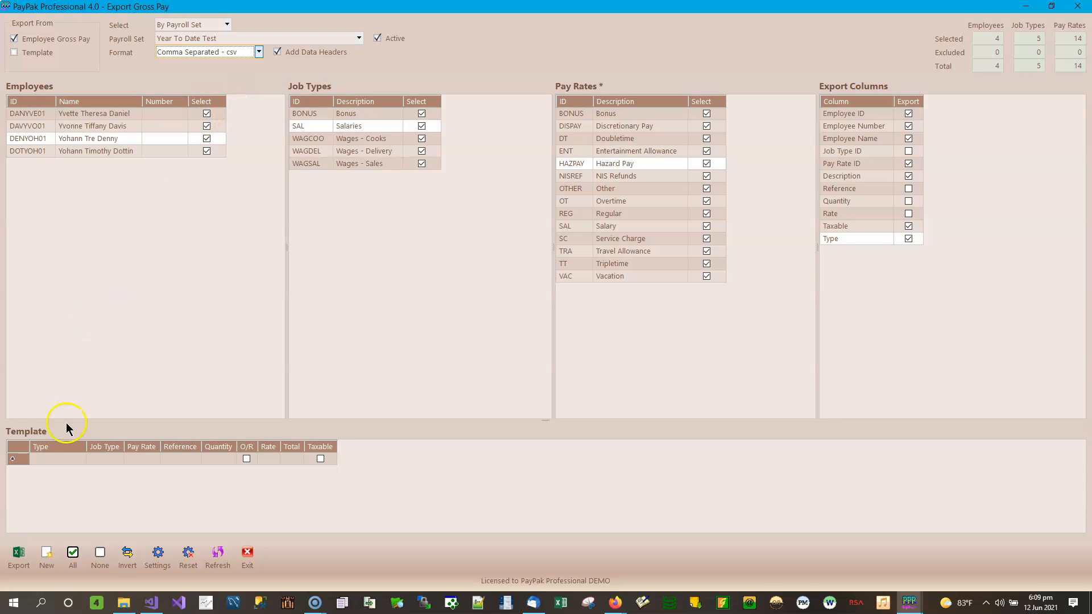
left_click(24, 558)
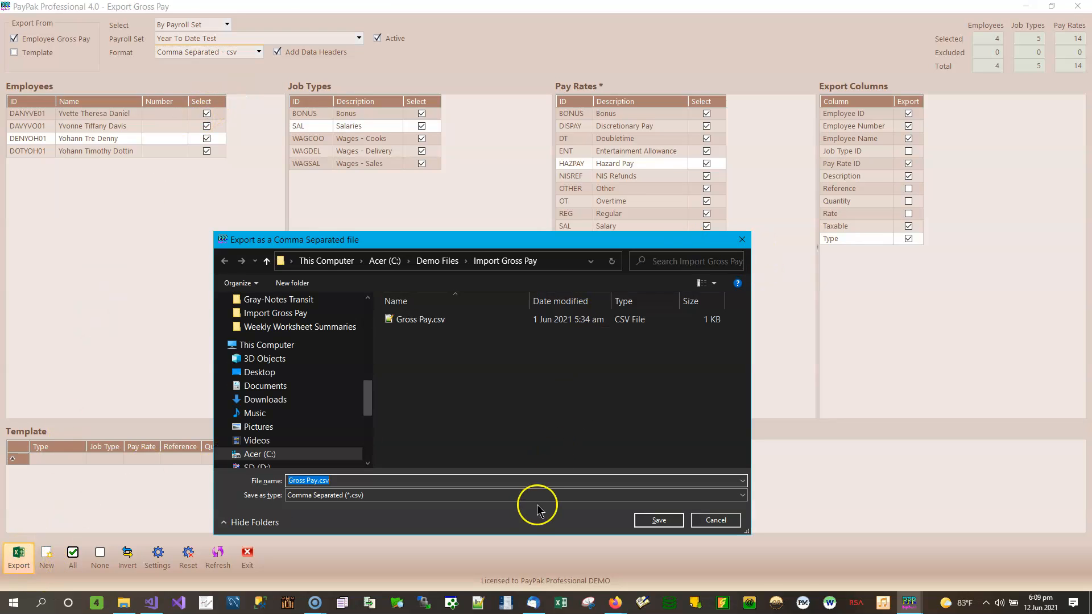
key("Home")
type("Employee")
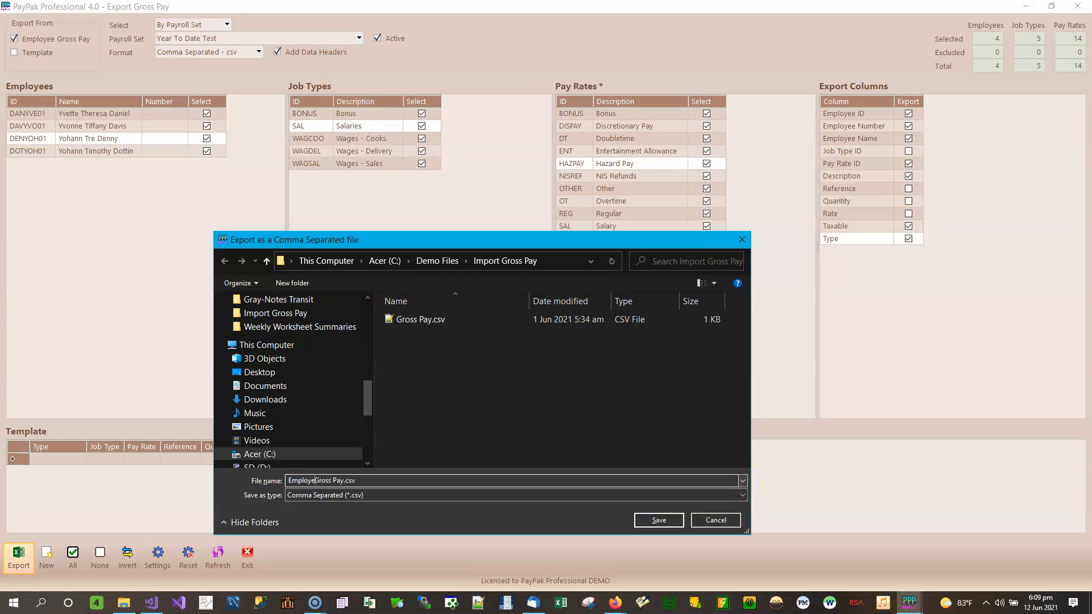
left_click(660, 521)
Export the gross pay in Tab Delimited - txt format as Employee Gross Pay.txt.
left_click(625, 350)
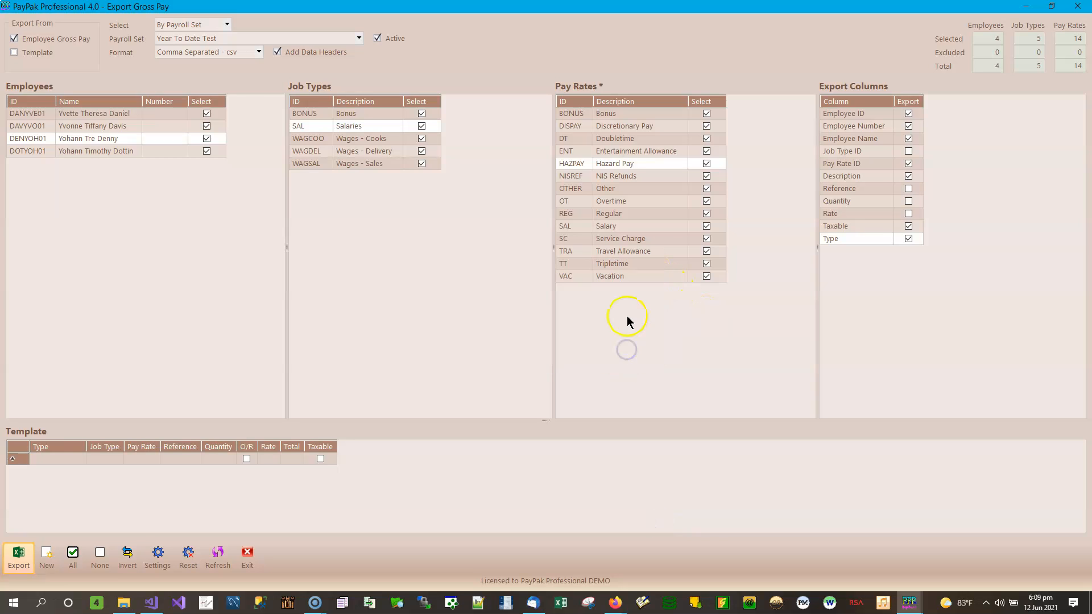
left_click(217, 51)
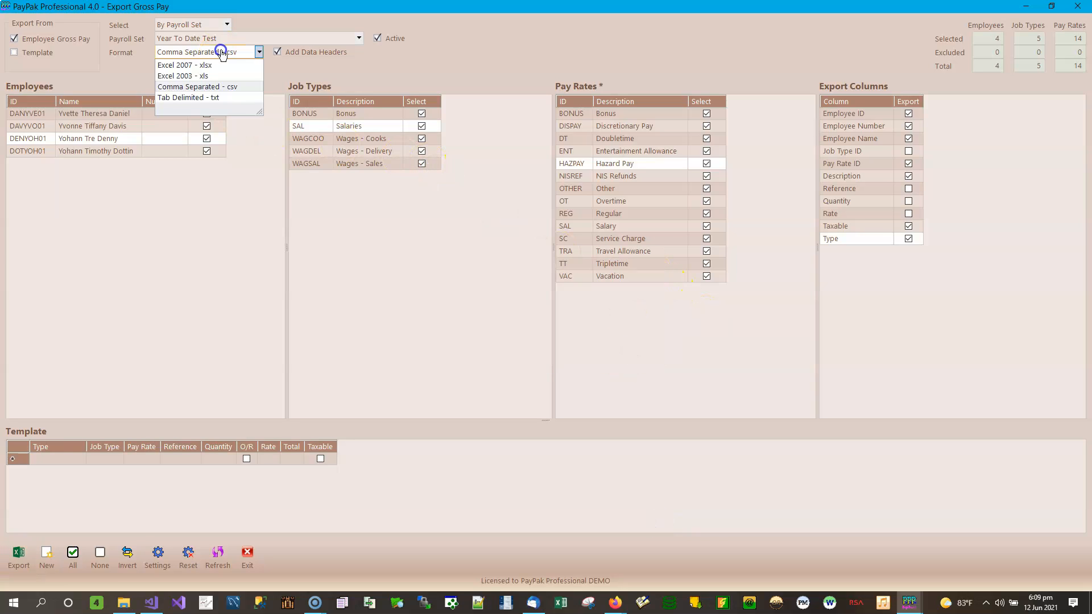
left_click(203, 98)
left_click(21, 555)
key("Home")
type("Employee")
left_click(660, 521)
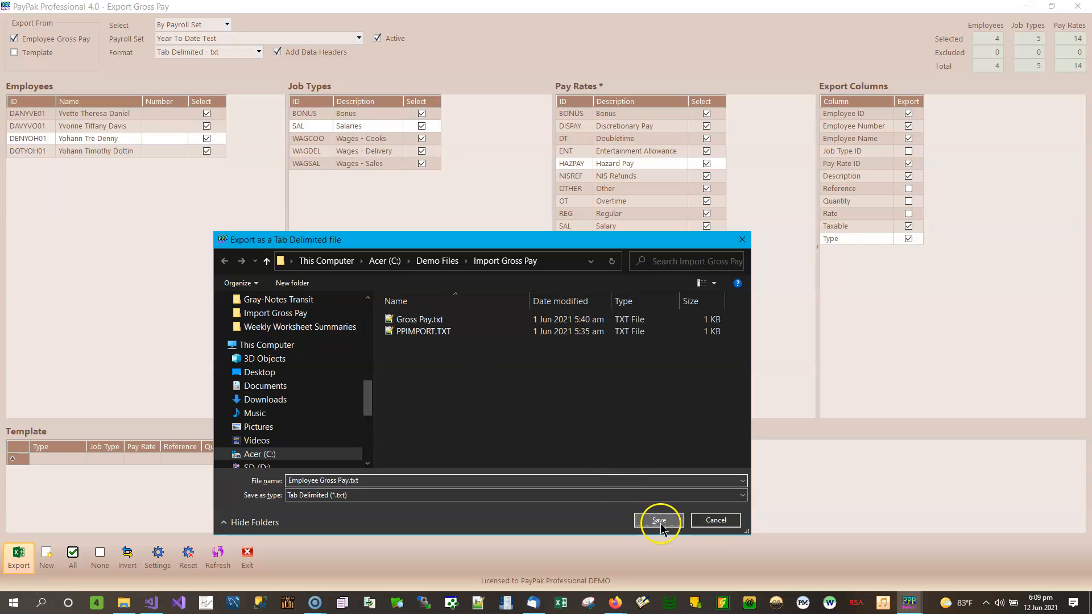
left_click(619, 352)
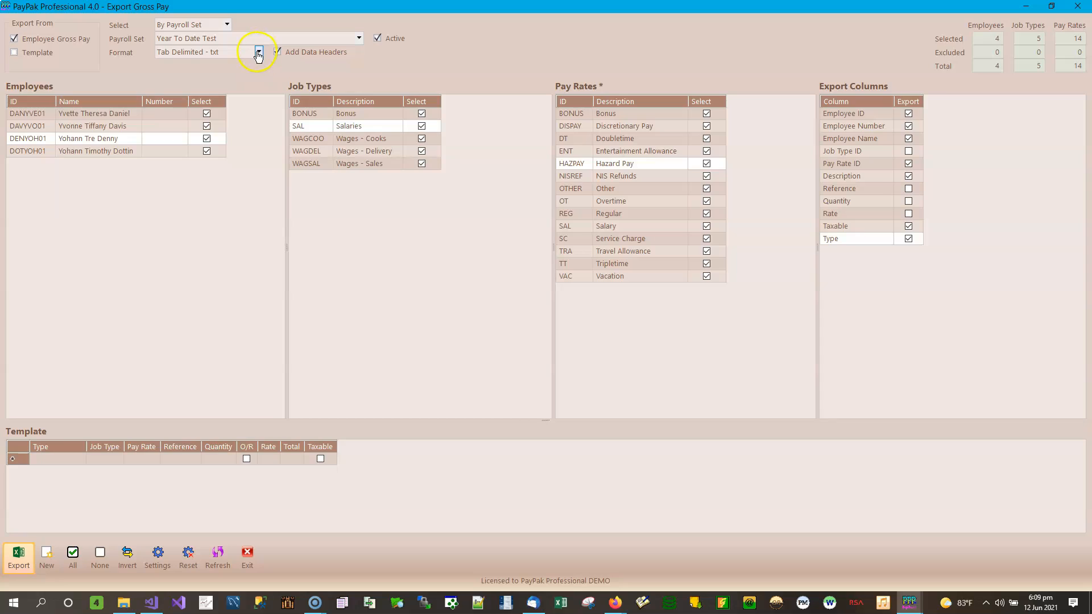
Make Template the only export source by ticking it and unticking Employee Gross Pay.
left_click(38, 52)
left_click(53, 42)
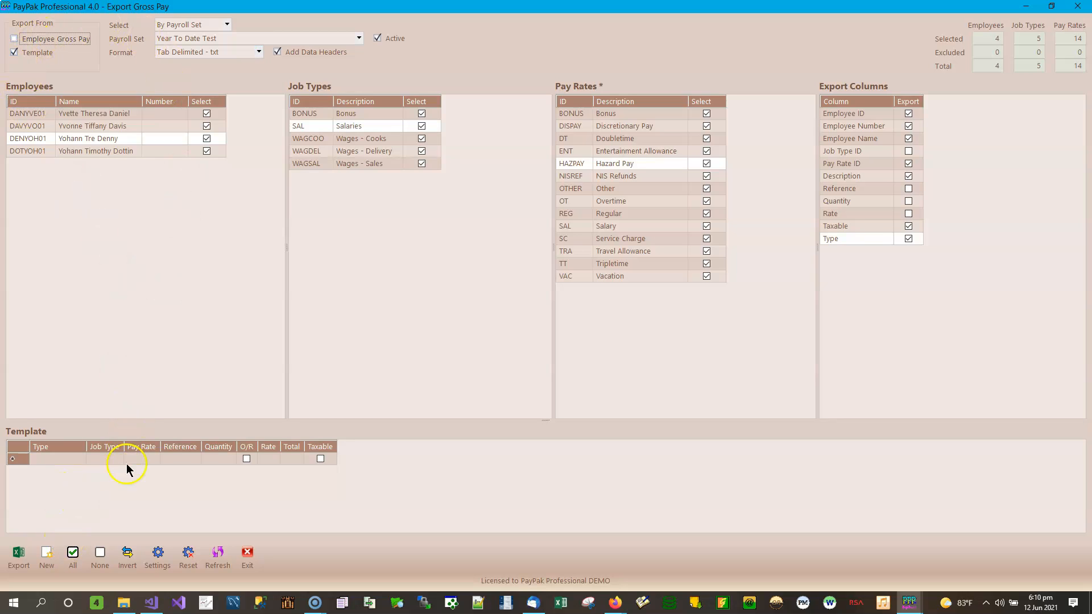
left_click(124, 604)
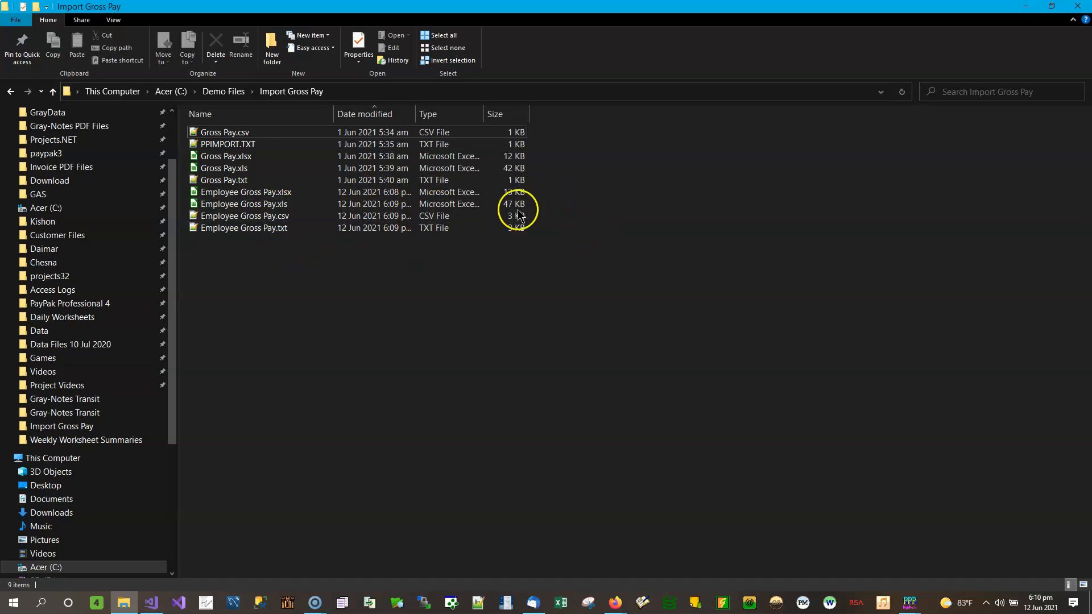
left_click_drag(566, 192, 441, 257)
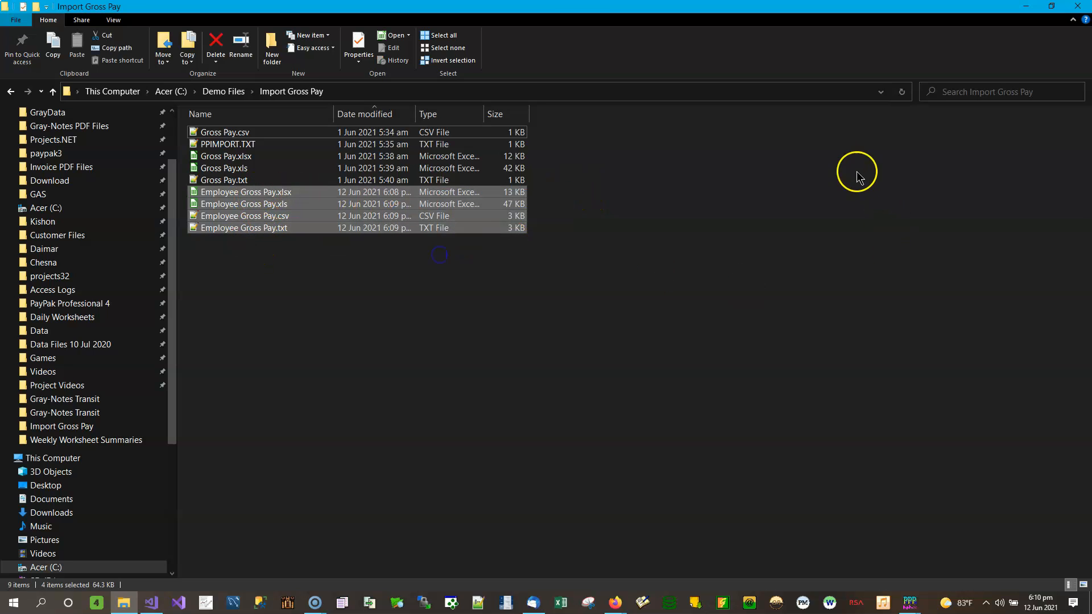
left_click(965, 161)
left_click(1027, 7)
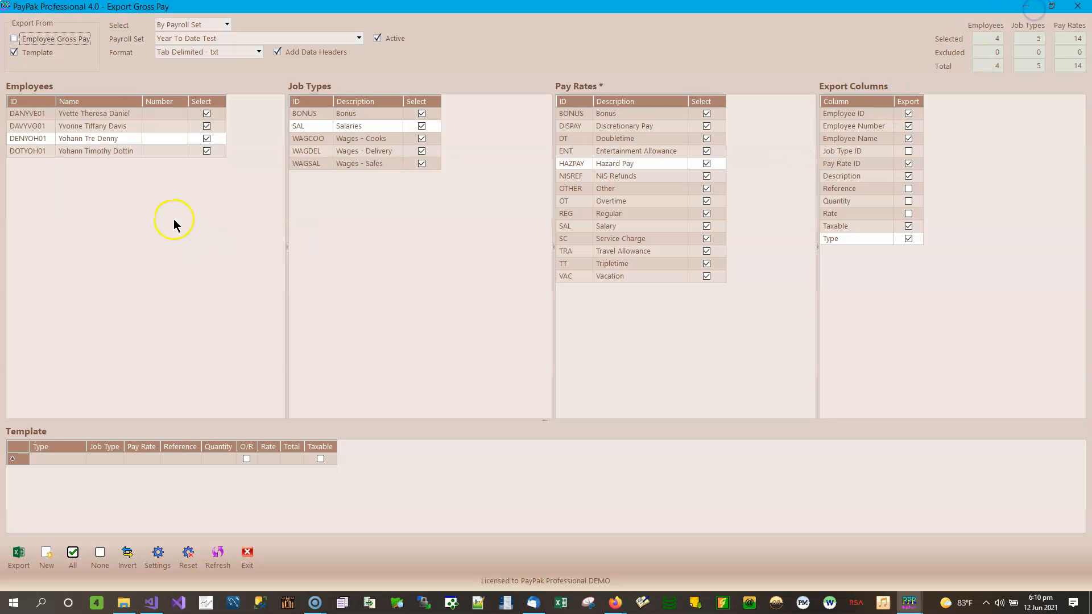
Set the export format to Excel 2007 - xlsx and add a new Standard Pay row to the template.
left_click(258, 51)
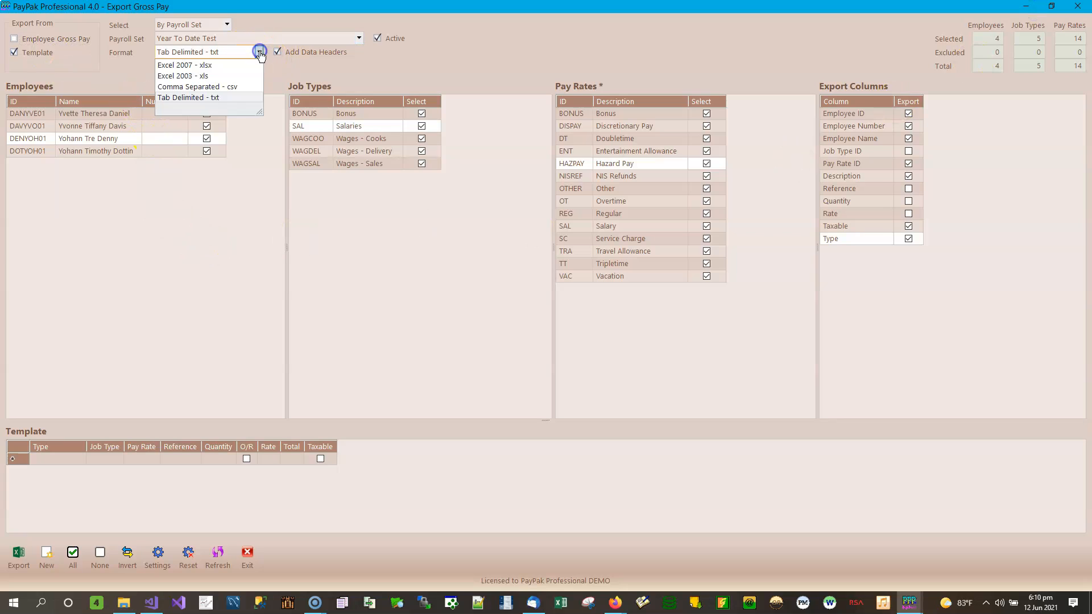
left_click(205, 66)
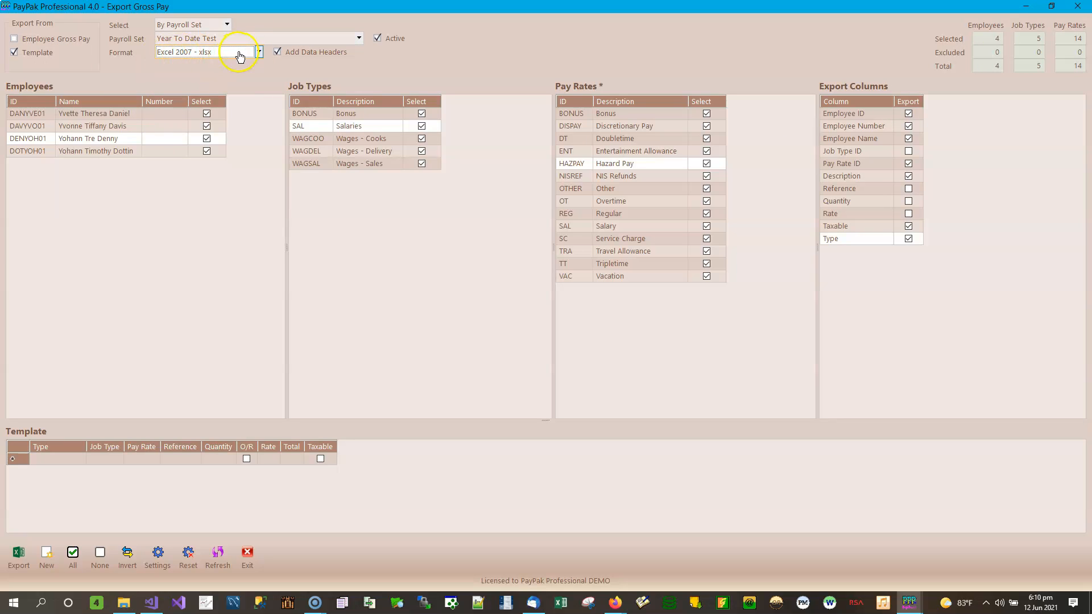
left_click(121, 459)
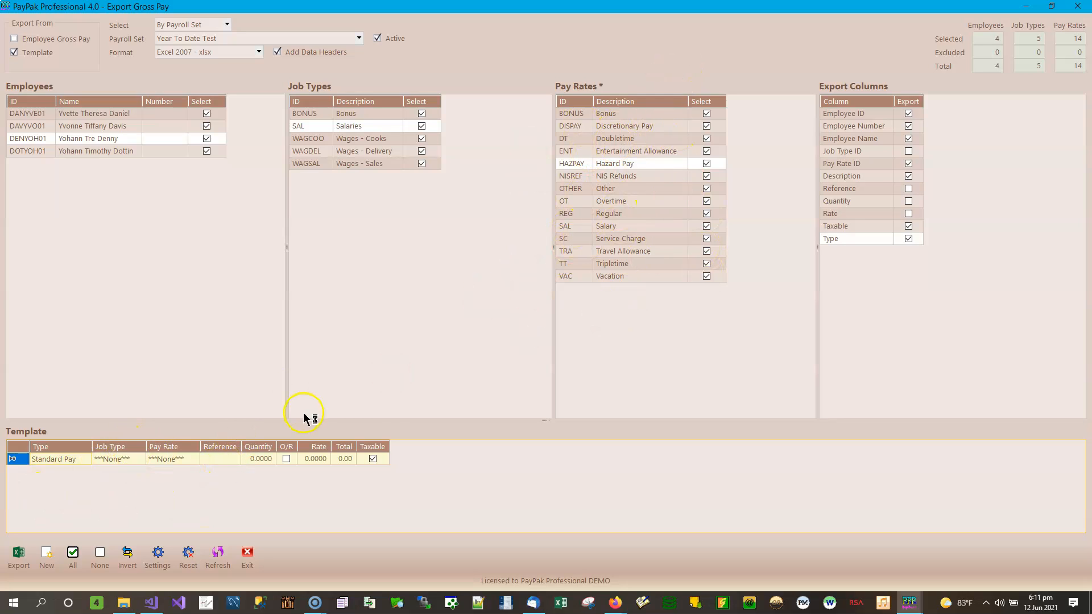
Create and save a BACKPAY pay rate described 'Back Pay', then close the Pay Rates window.
left_click(1027, 7)
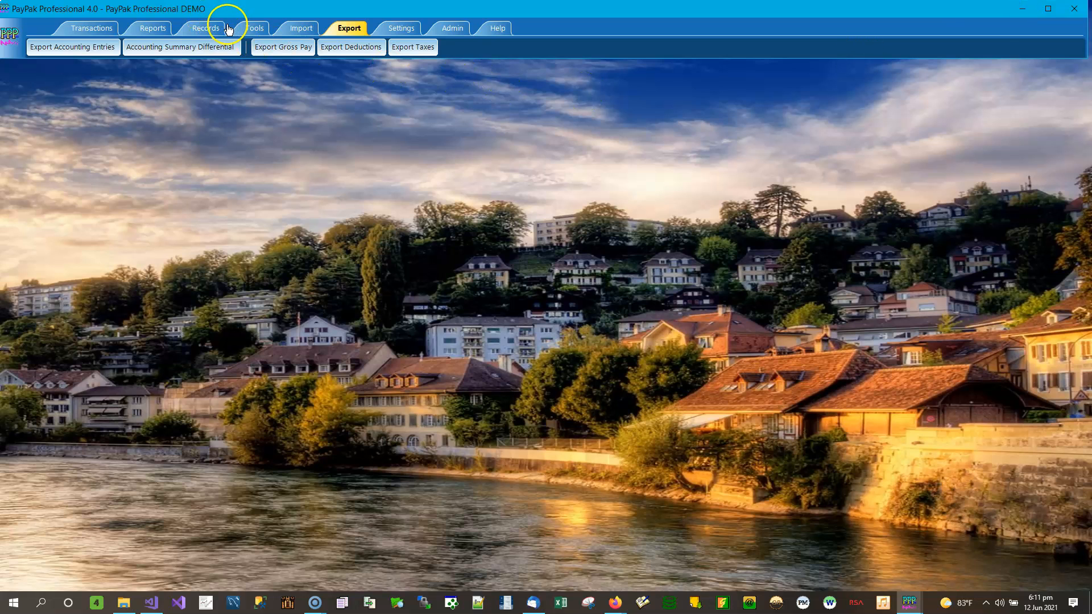
left_click(207, 36)
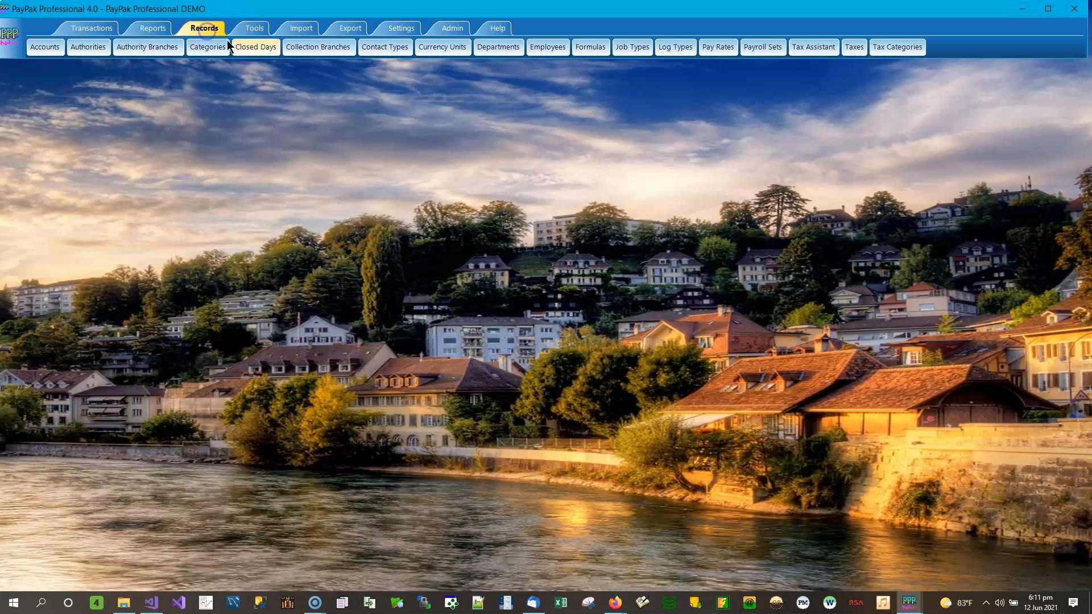
left_click(731, 48)
type("BACKPAY")
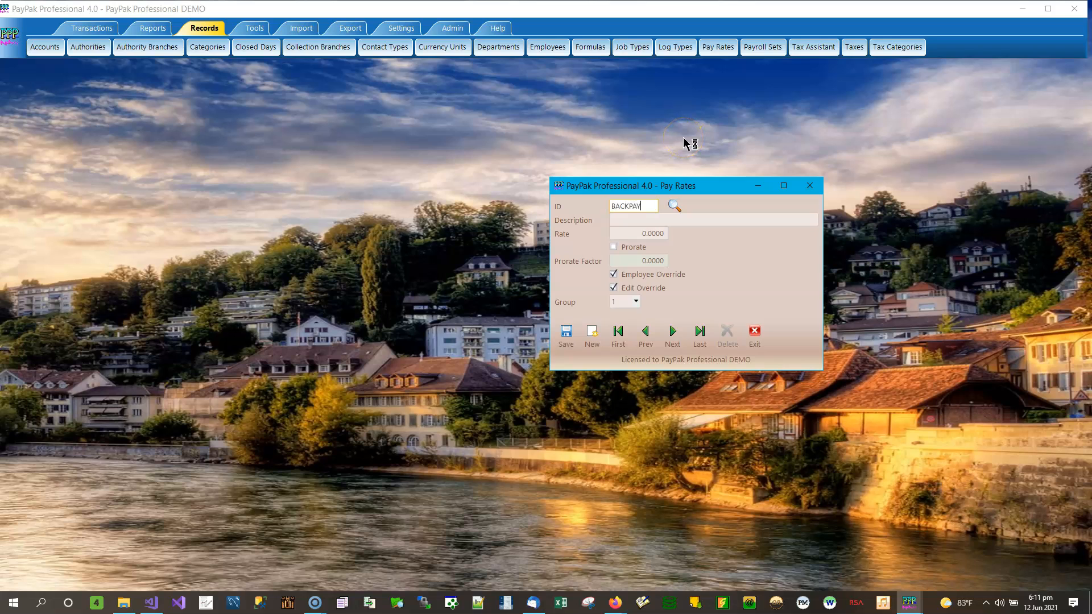
key("Tab")
type("Ba")
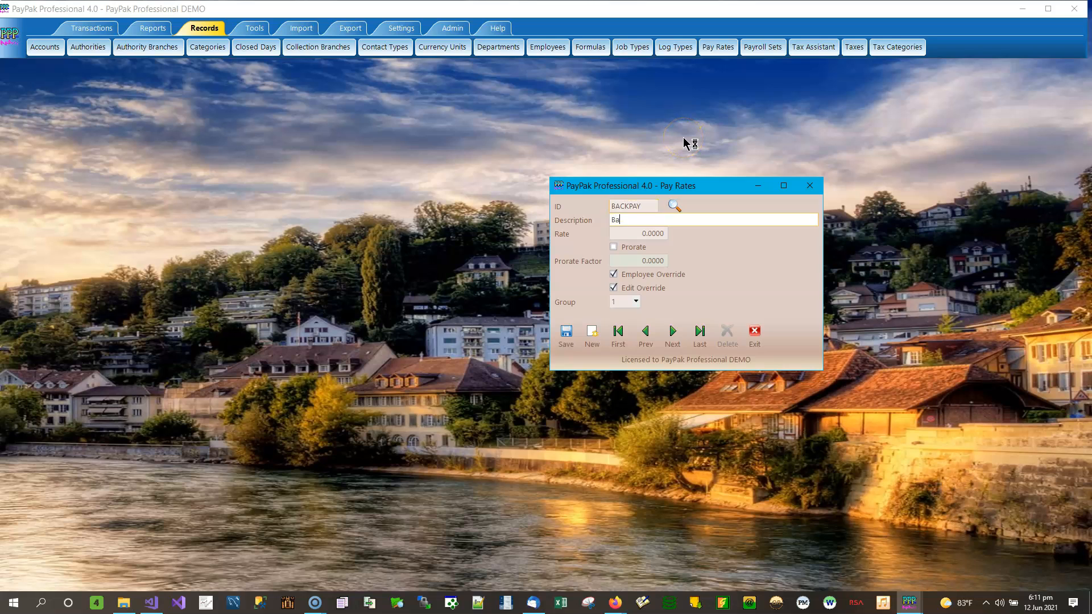
type("ck Pay")
left_click(569, 335)
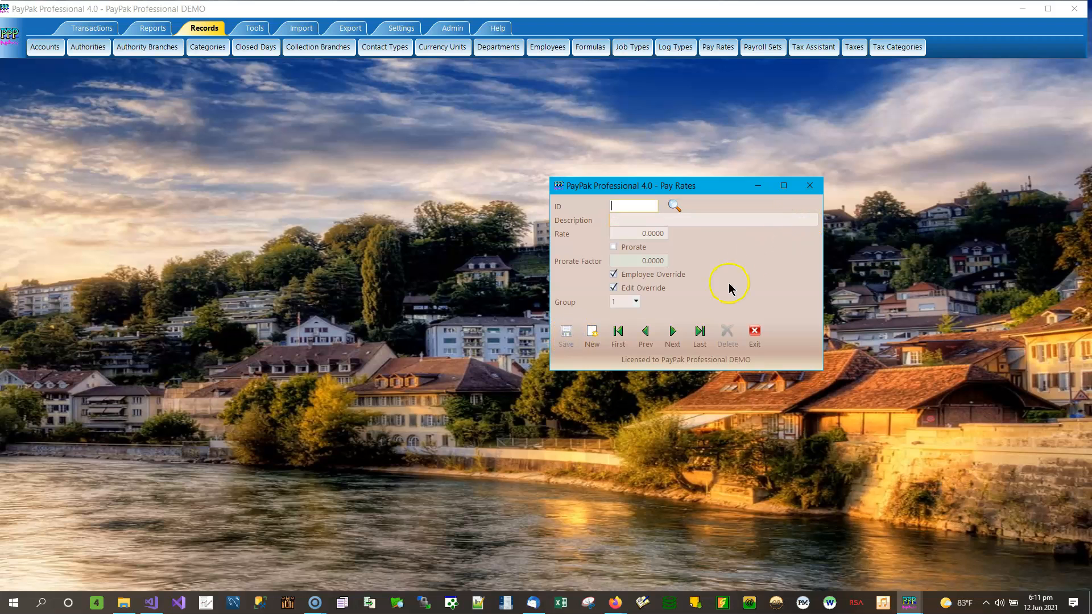
left_click(812, 186)
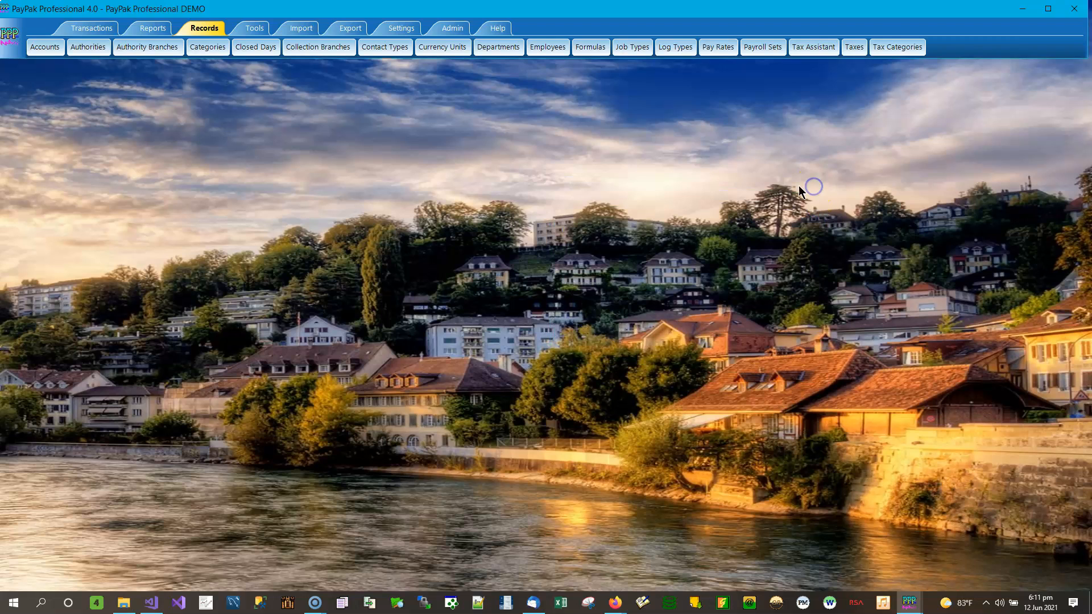
Refresh the Export Gross Pay lists to include Back Pay and select the Year To Date Test payroll set.
mouse_move(911, 605)
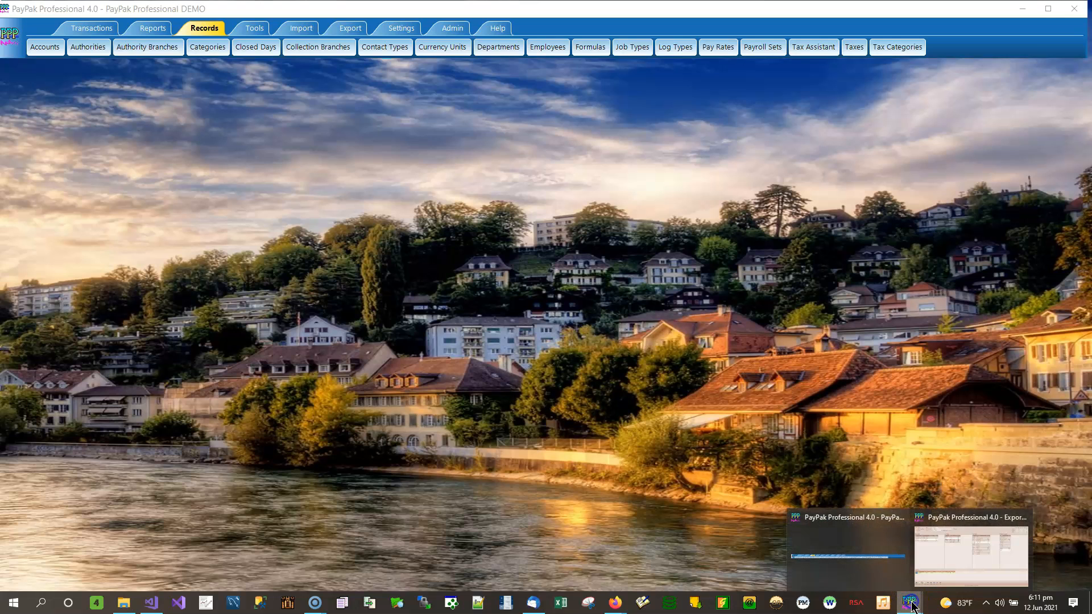
left_click(969, 559)
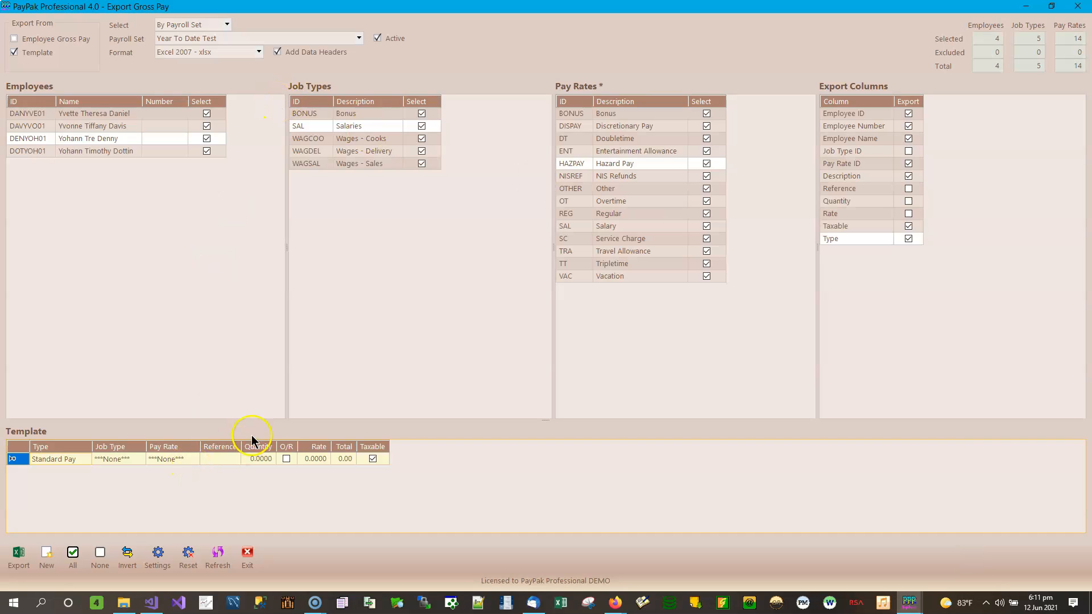
left_click(218, 556)
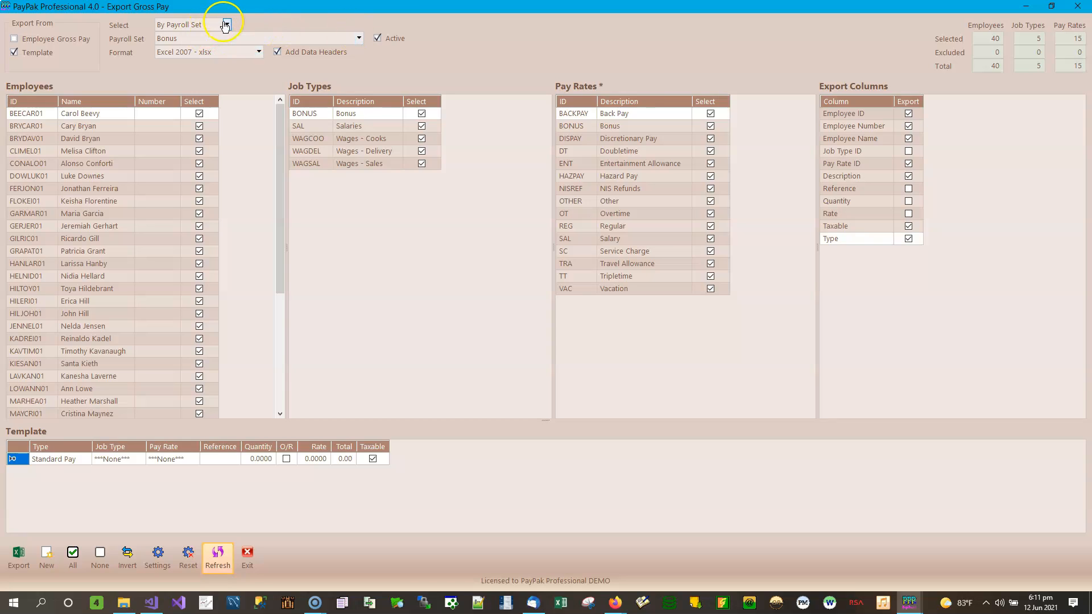
left_click(359, 38)
left_click(176, 119)
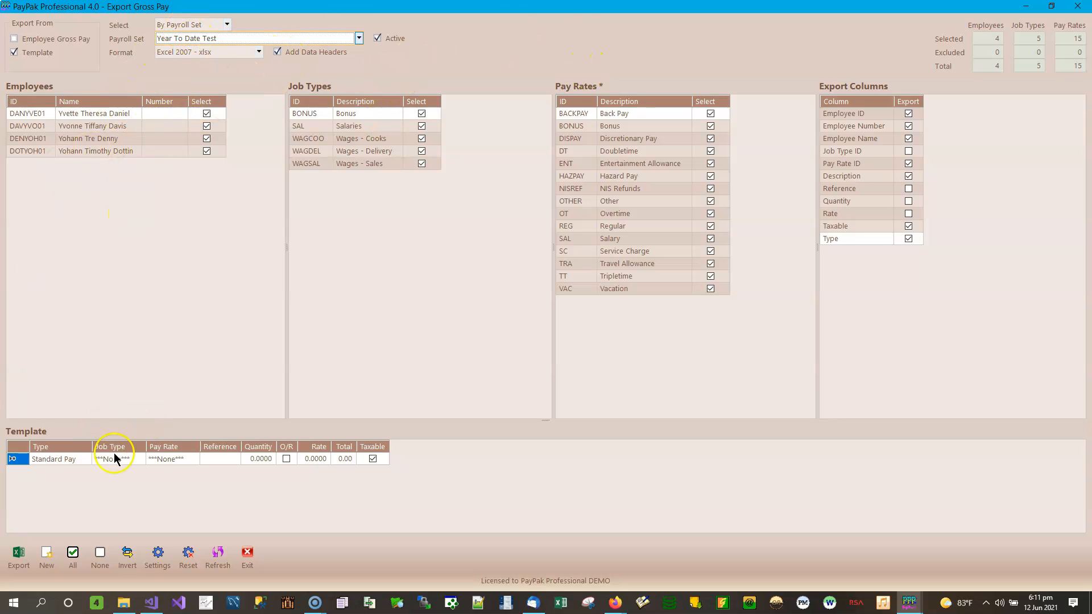
Add a first Standard Pay template row with job type None and pay rate Regular.
left_click(85, 459)
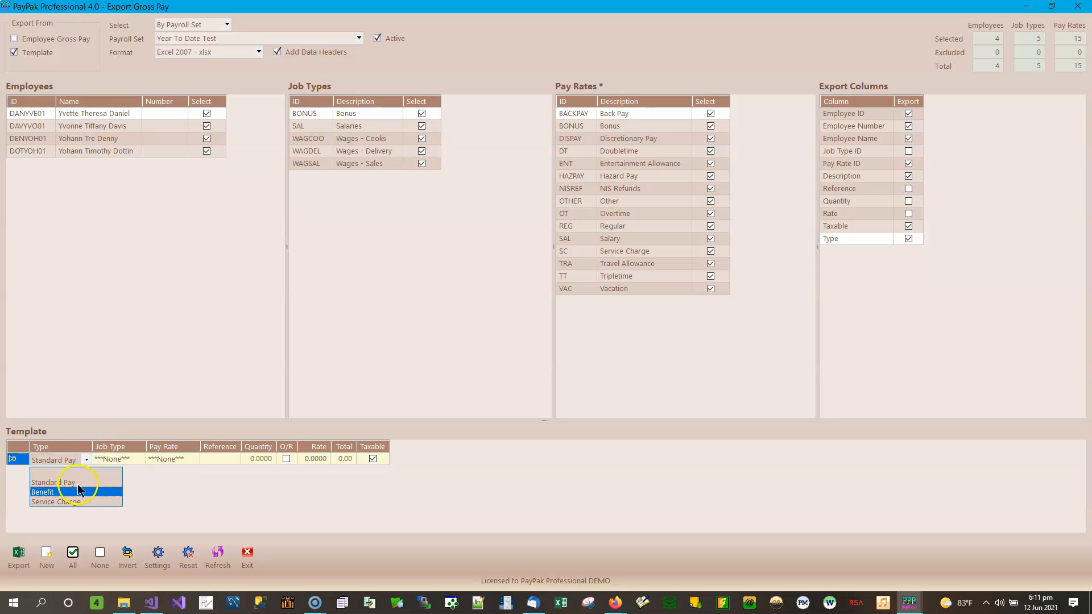
left_click(78, 483)
left_click(132, 459)
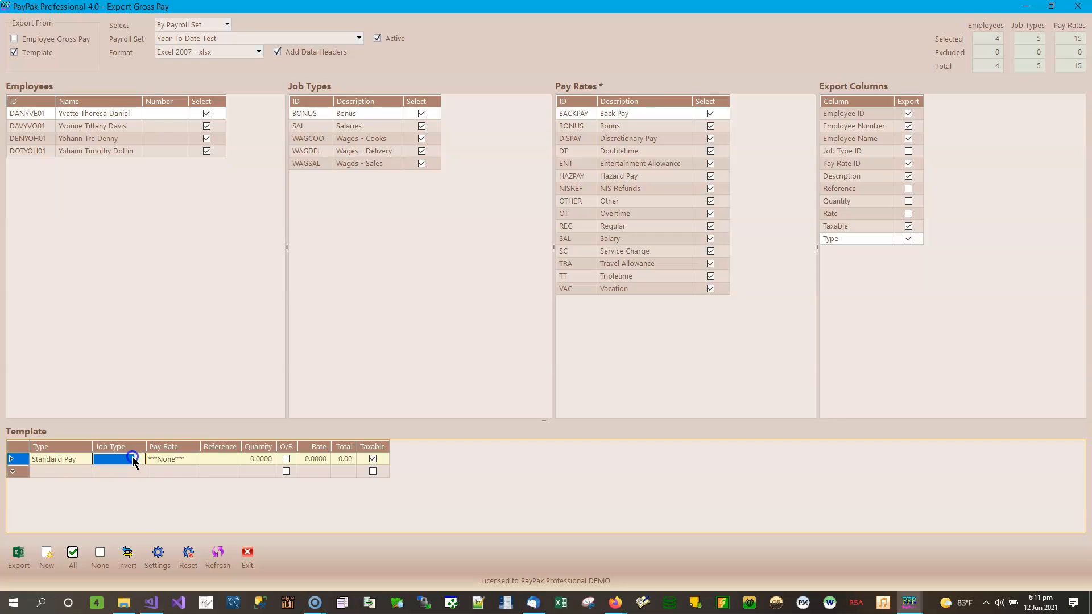
left_click(141, 459)
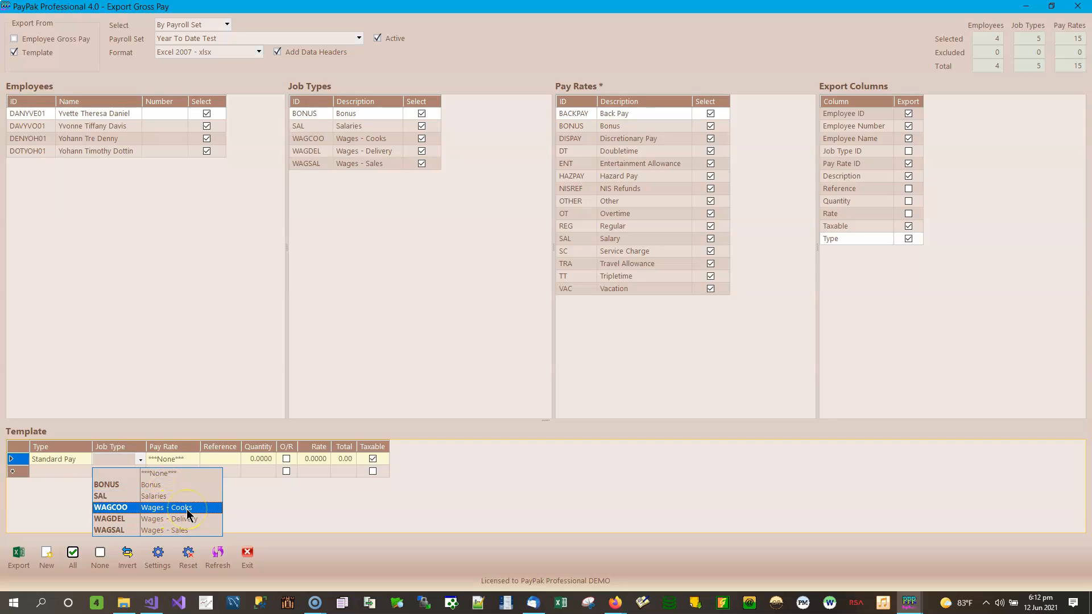
left_click(166, 473)
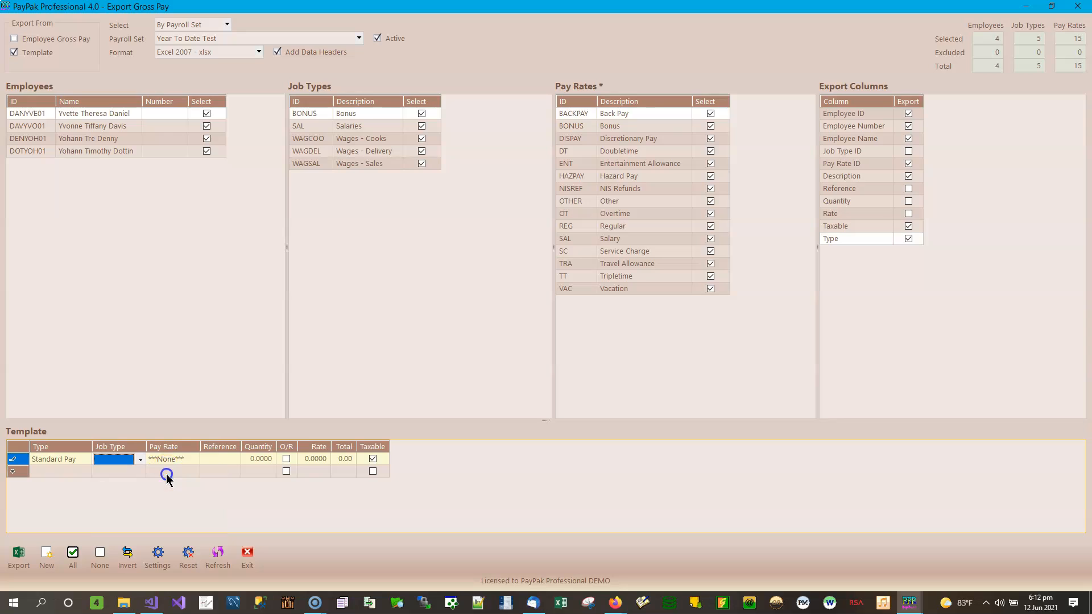
left_click(198, 460)
left_click(195, 461)
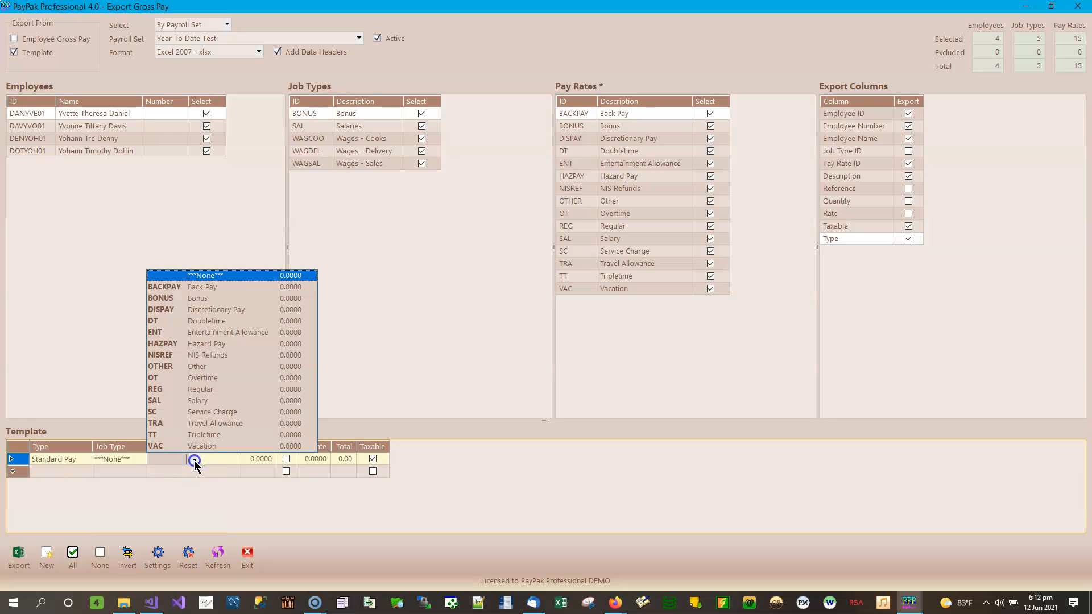
left_click(211, 288)
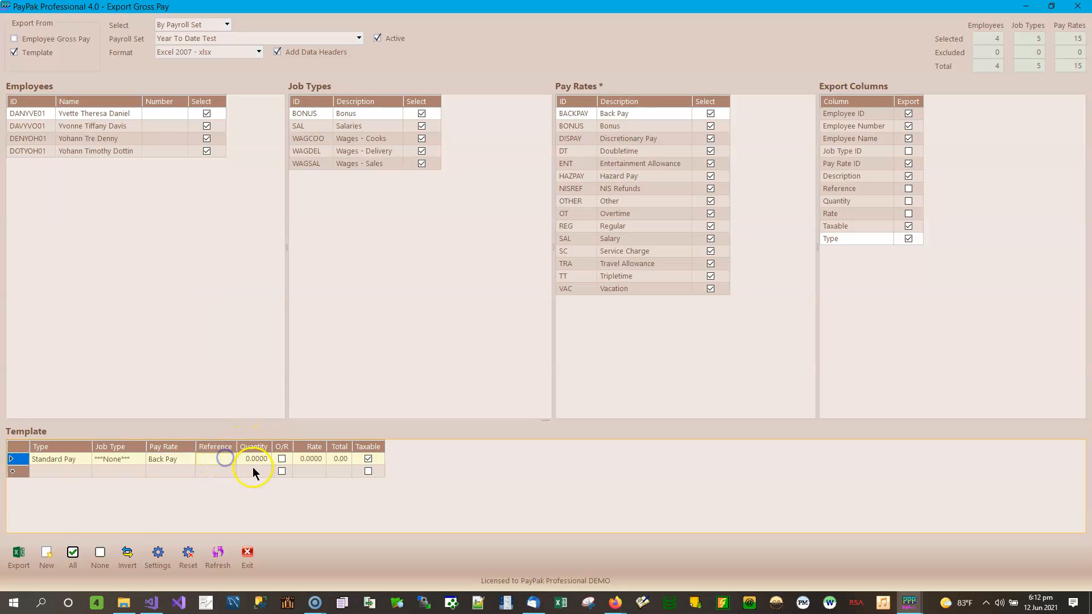
left_click(186, 460)
left_click(190, 460)
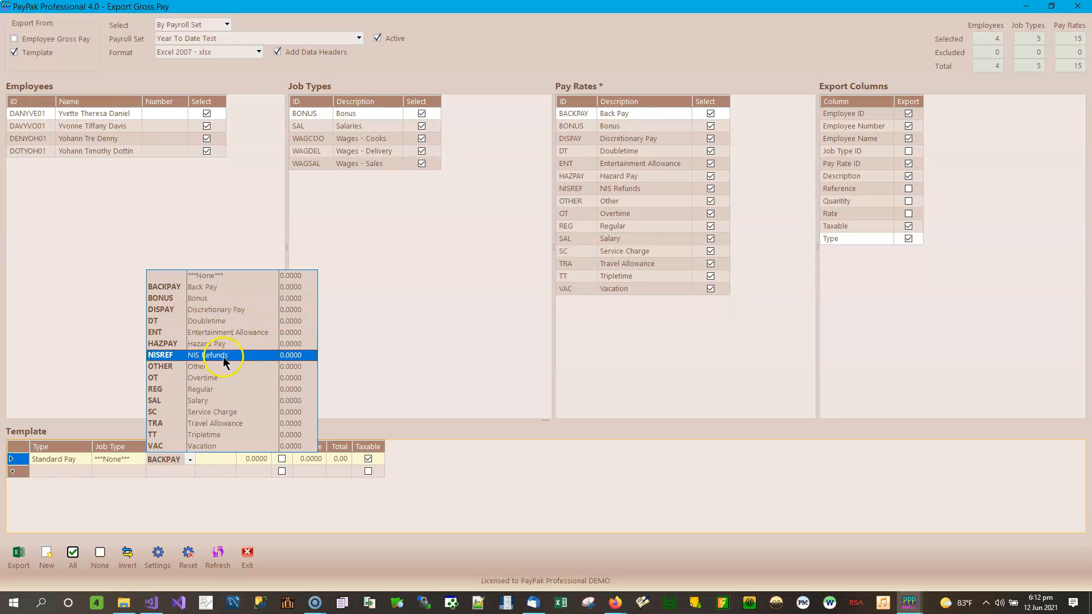
left_click(222, 390)
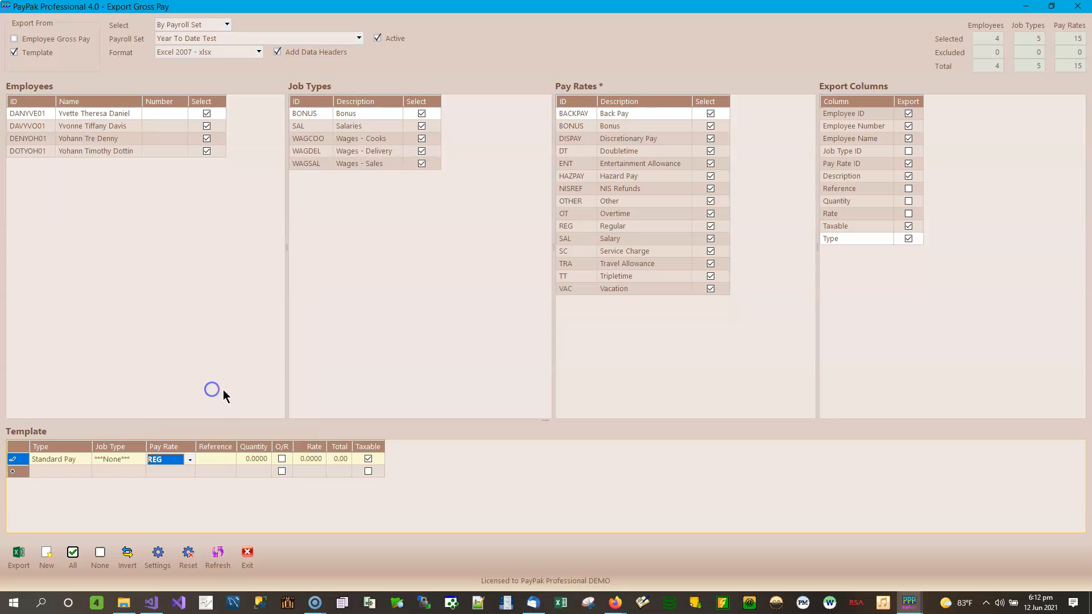
left_click(227, 465)
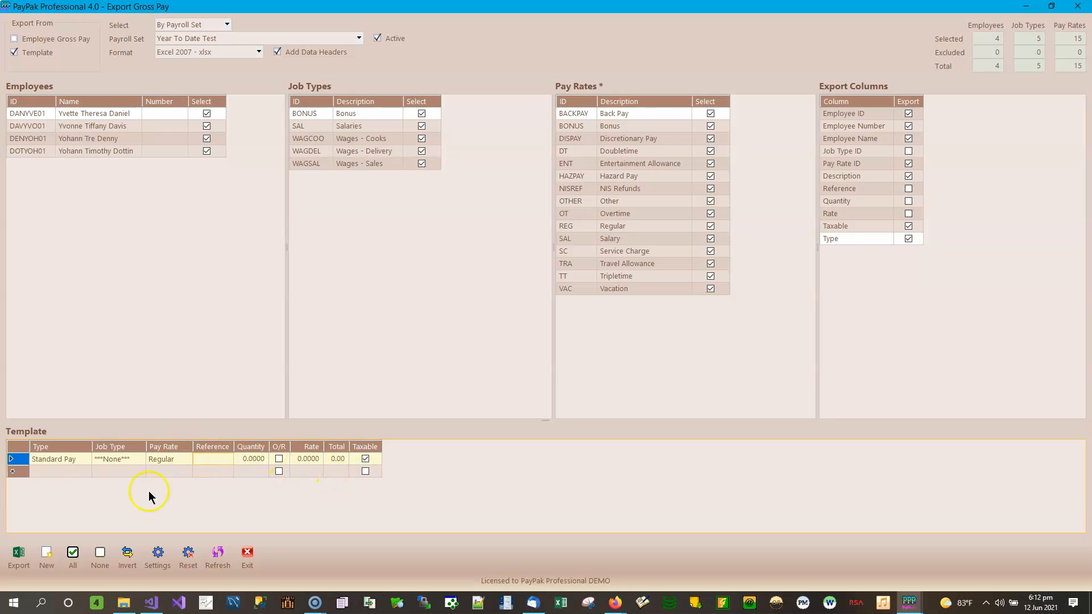
Add three more template rows with pay rates Overtime, Doubletime and Back Pay.
left_click(61, 472)
left_click(186, 472)
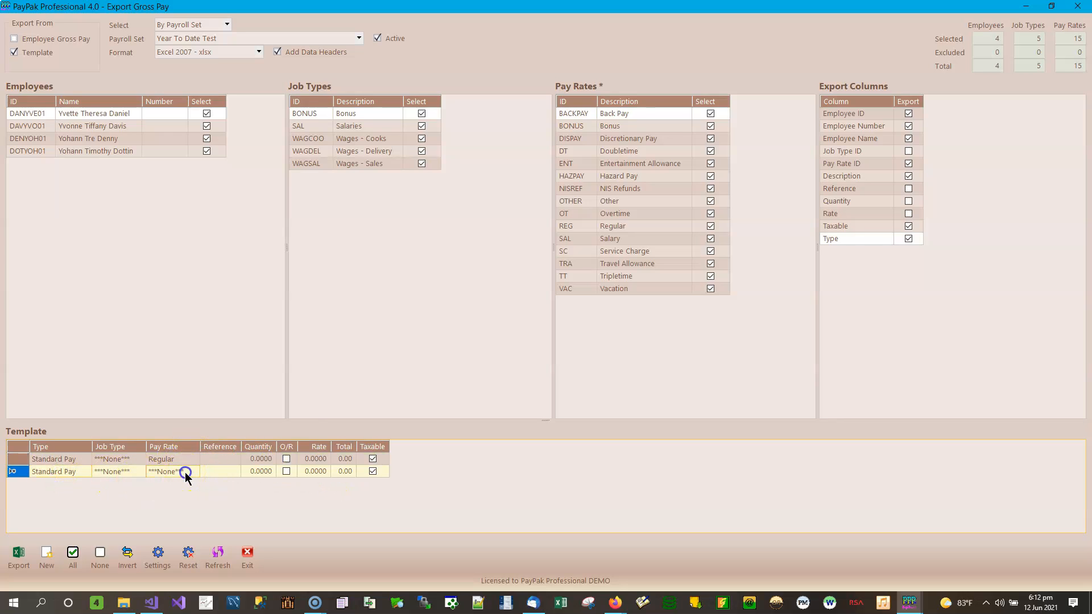
left_click(194, 474)
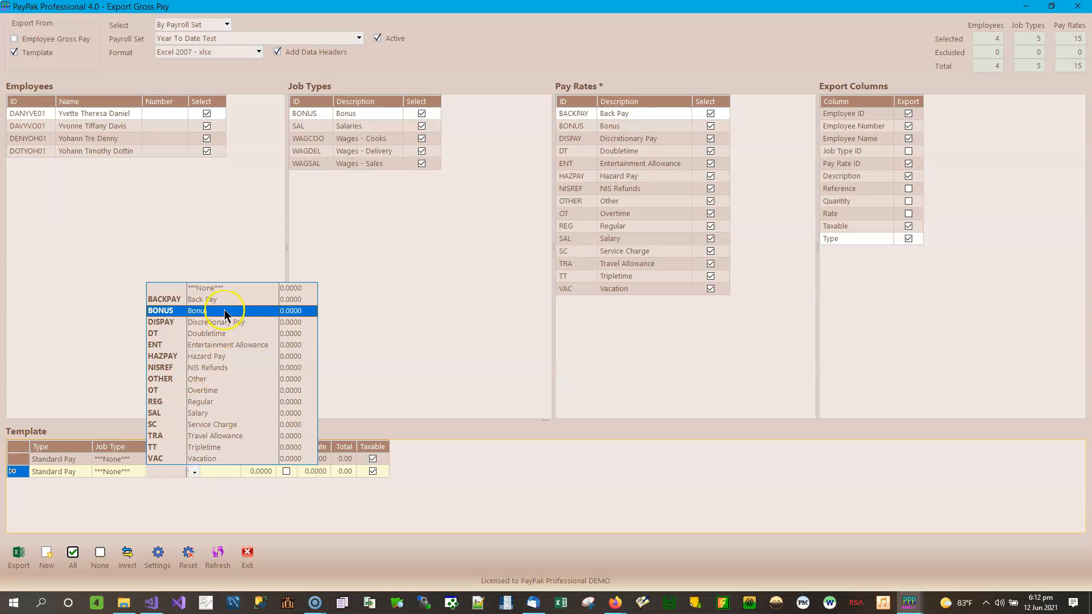
left_click(215, 390)
left_click(178, 482)
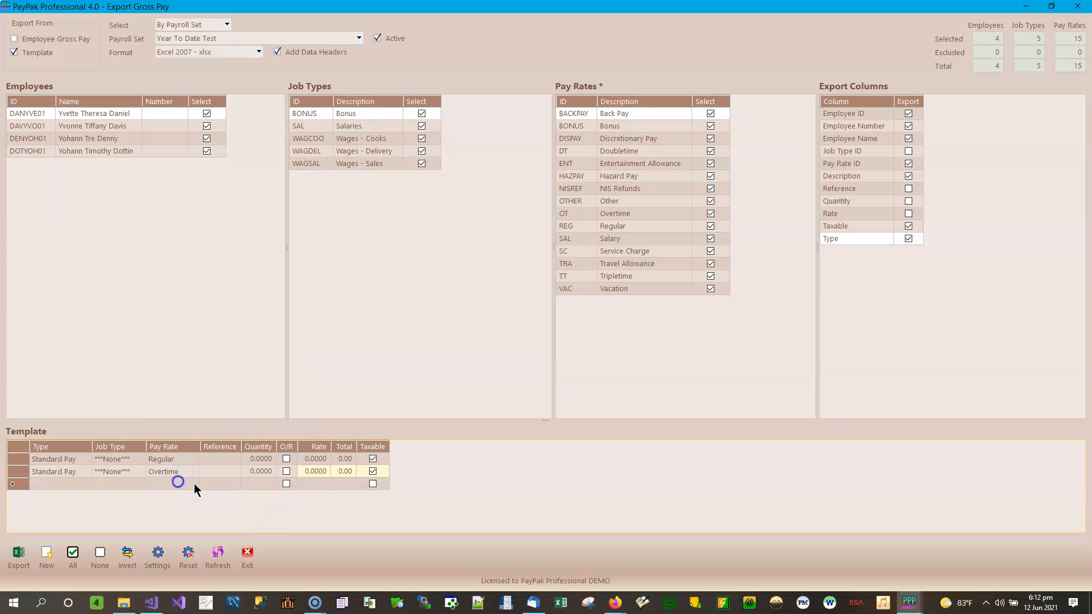
left_click(186, 485)
left_click(194, 485)
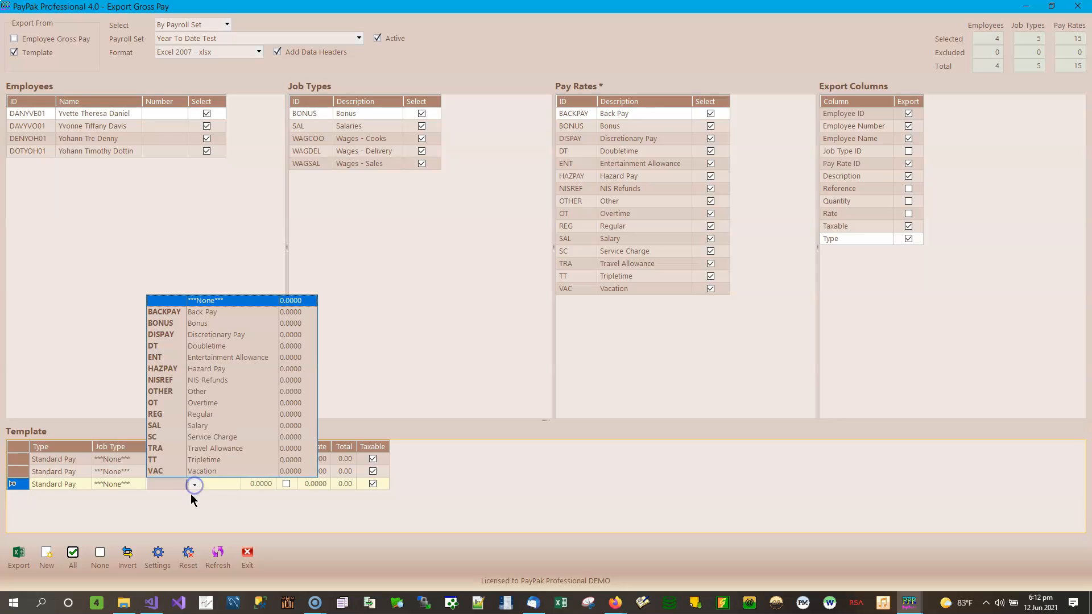
left_click(222, 346)
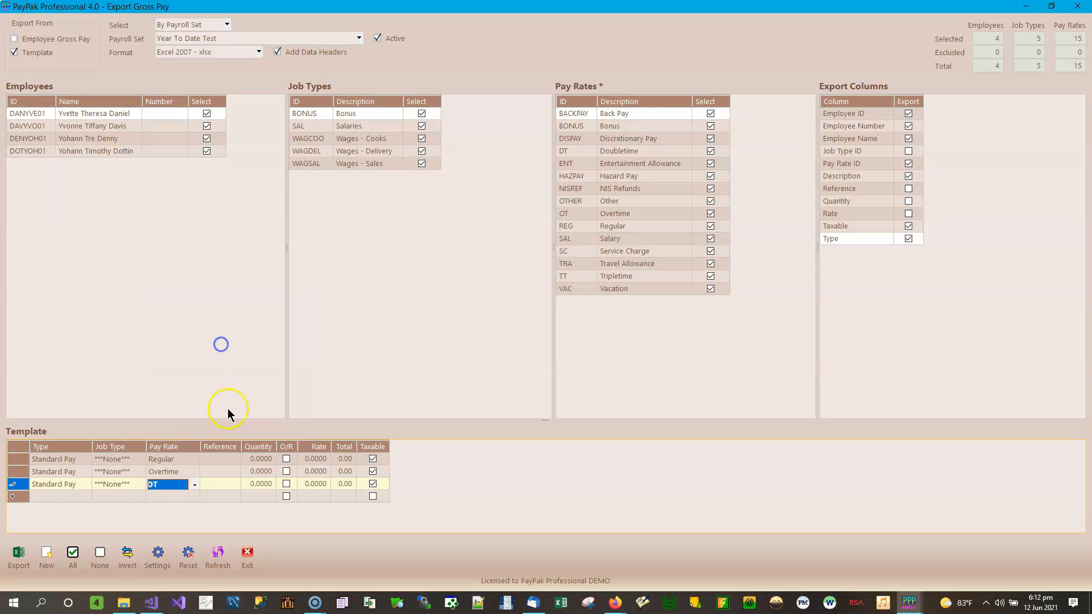
left_click(183, 499)
left_click(191, 497)
left_click(199, 499)
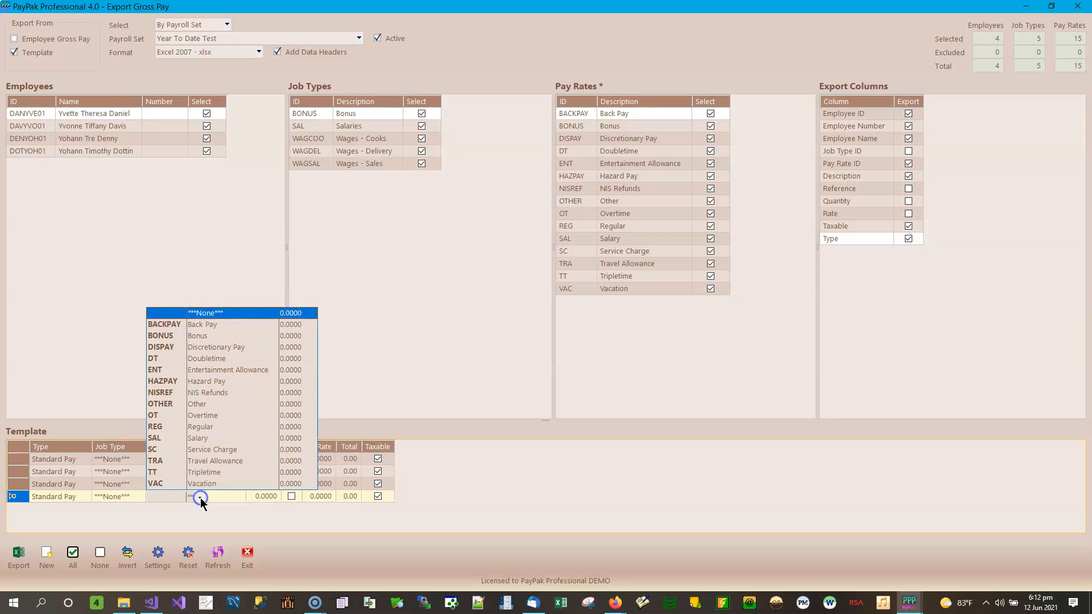
left_click(223, 322)
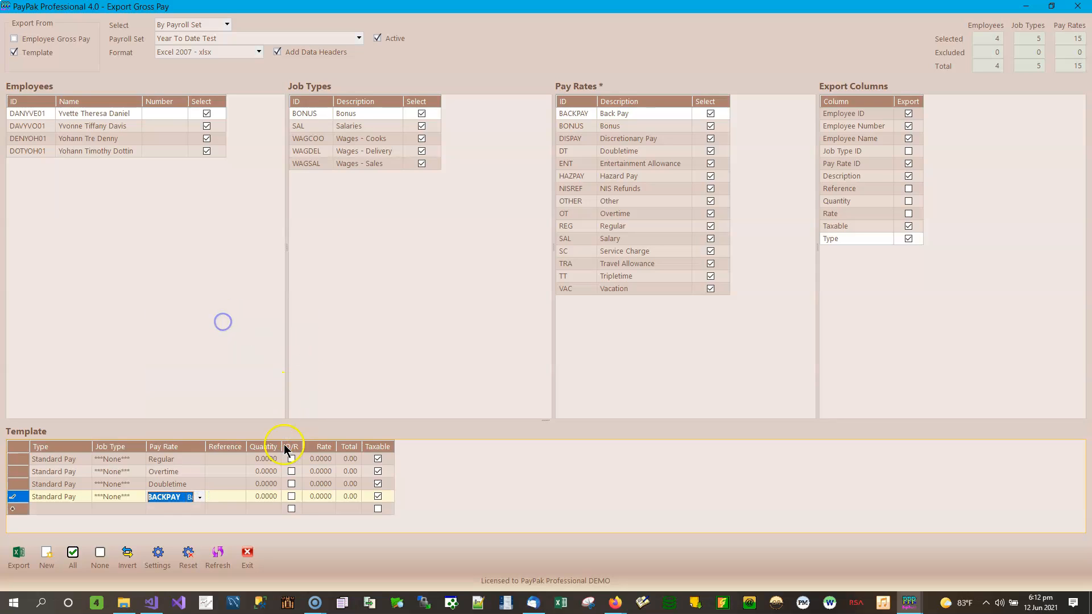
left_click(233, 481)
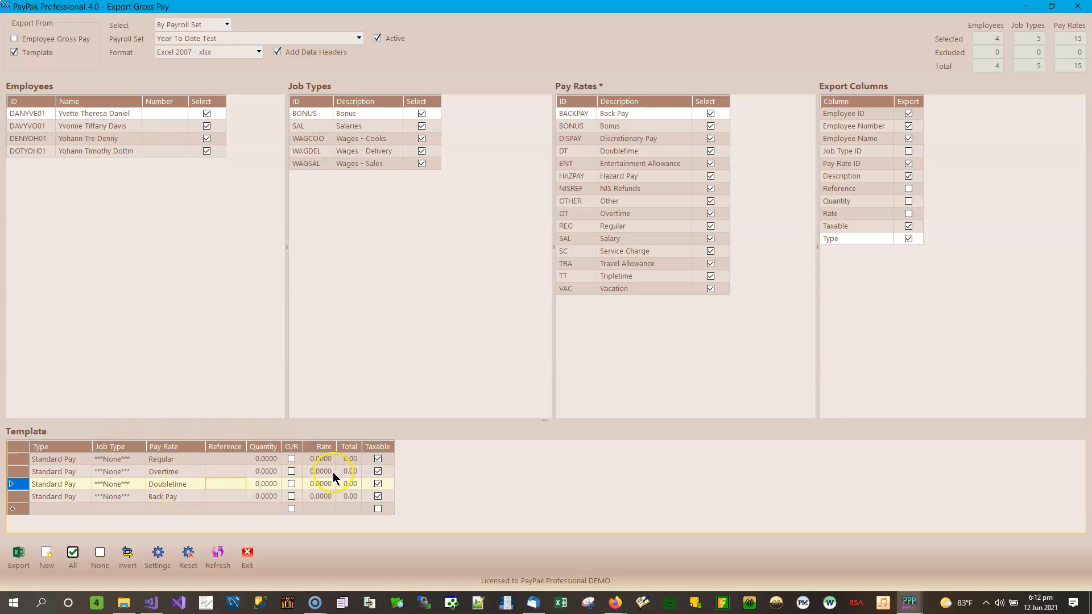
Set the Back Pay row's Reference to Jan - Jul 2019.
left_click(221, 496)
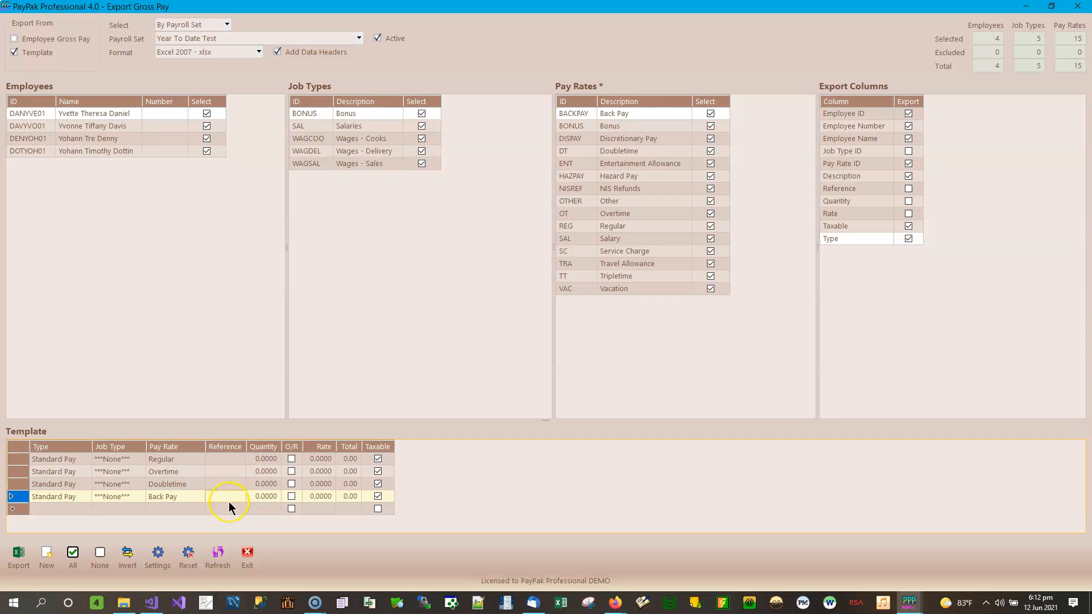
type("Jan - Jul")
key("ctrl+a")
type("2019")
left_click(228, 504)
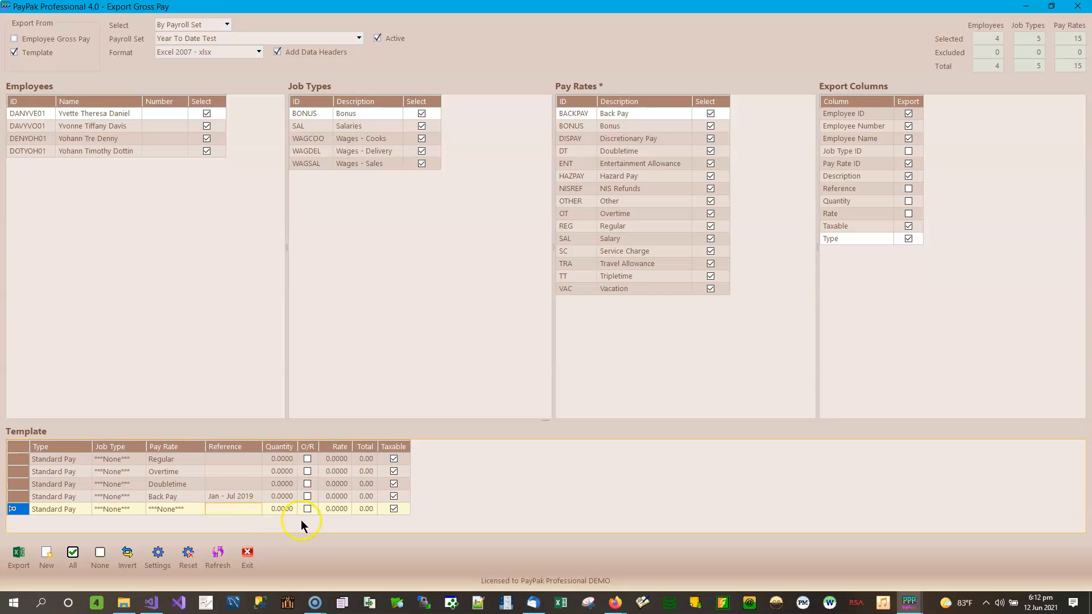
left_click(239, 496)
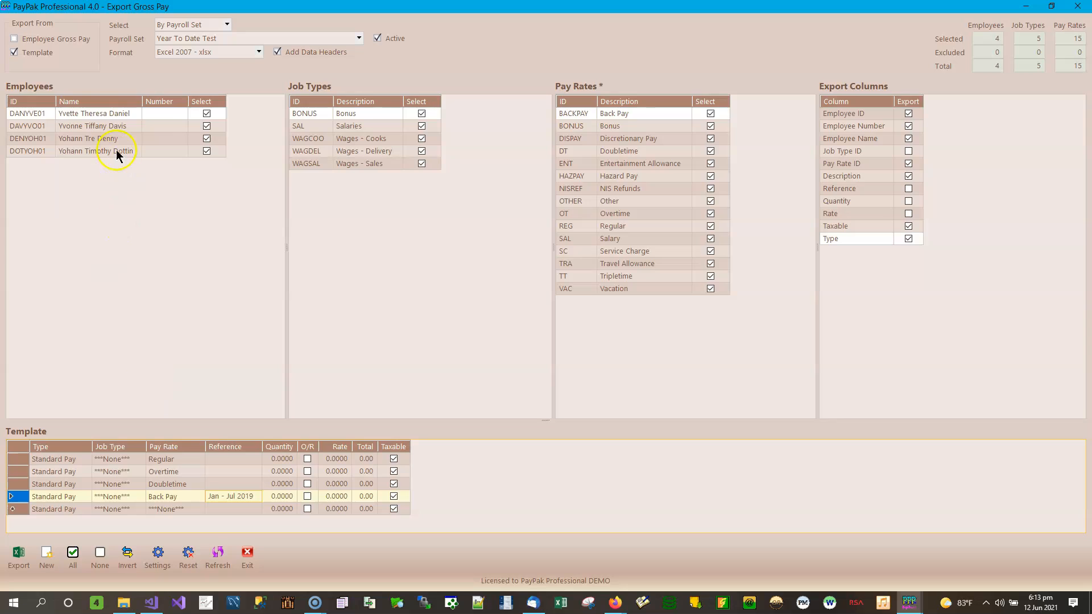
left_click(115, 86)
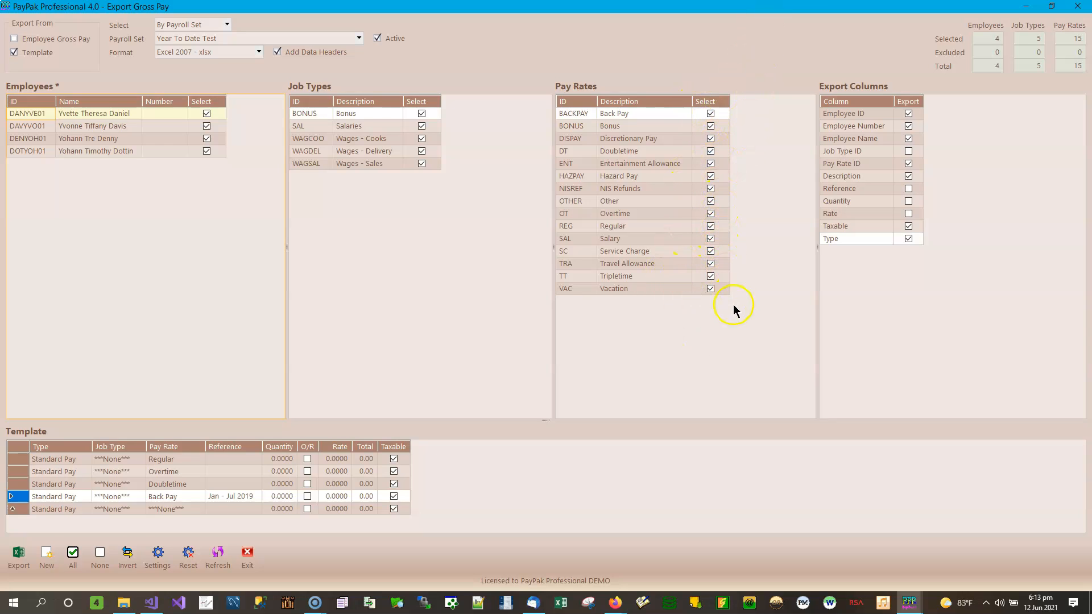
Untick all pay rates, then tick only Regular, Overtime, Doubletime and Back Pay.
left_click(660, 163)
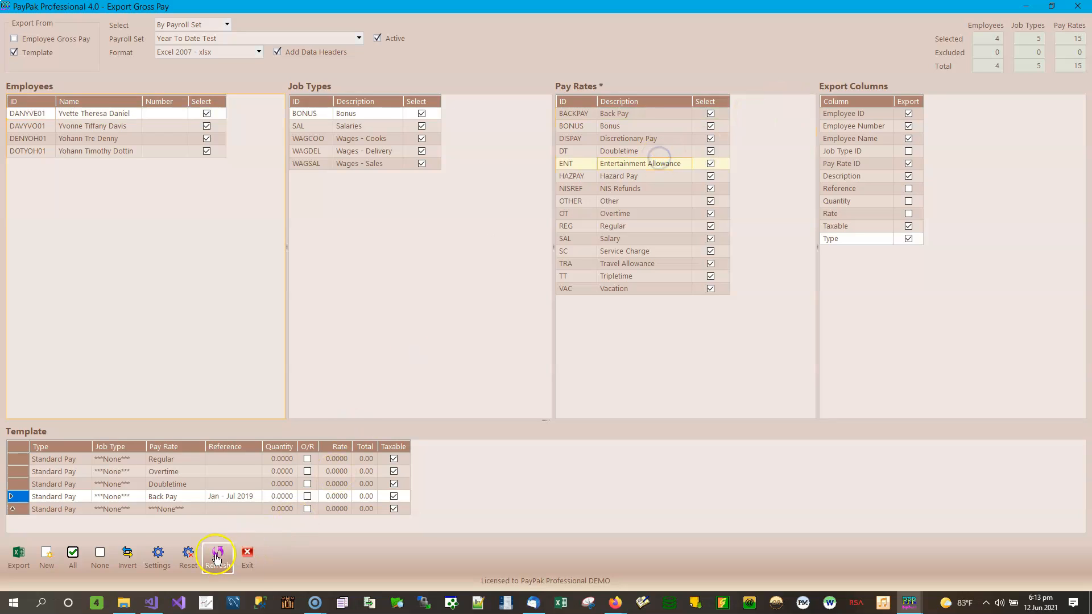
left_click(100, 556)
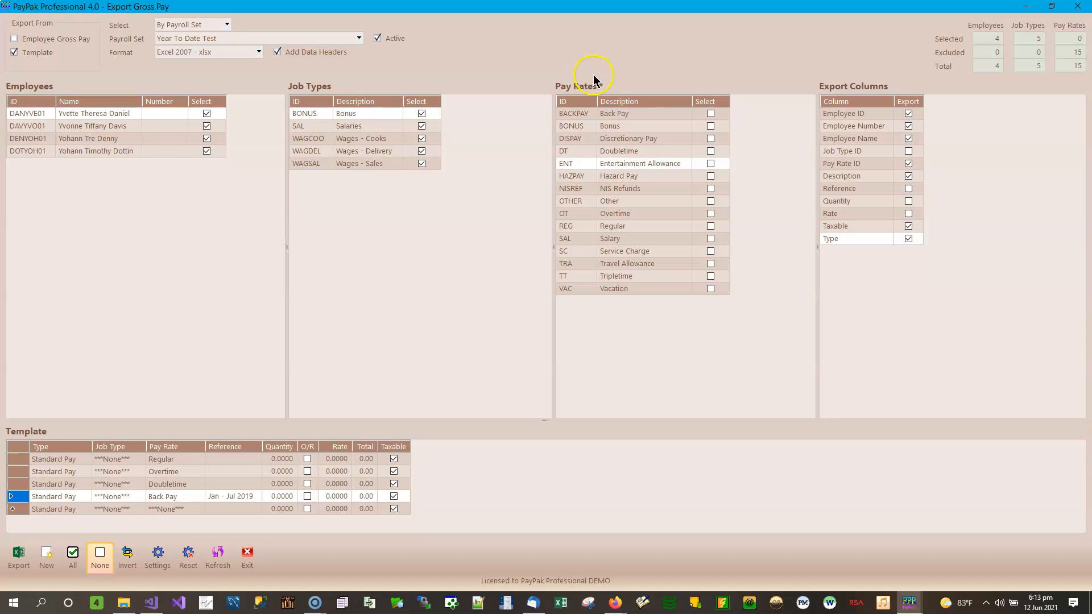
left_click(711, 226)
left_click(711, 214)
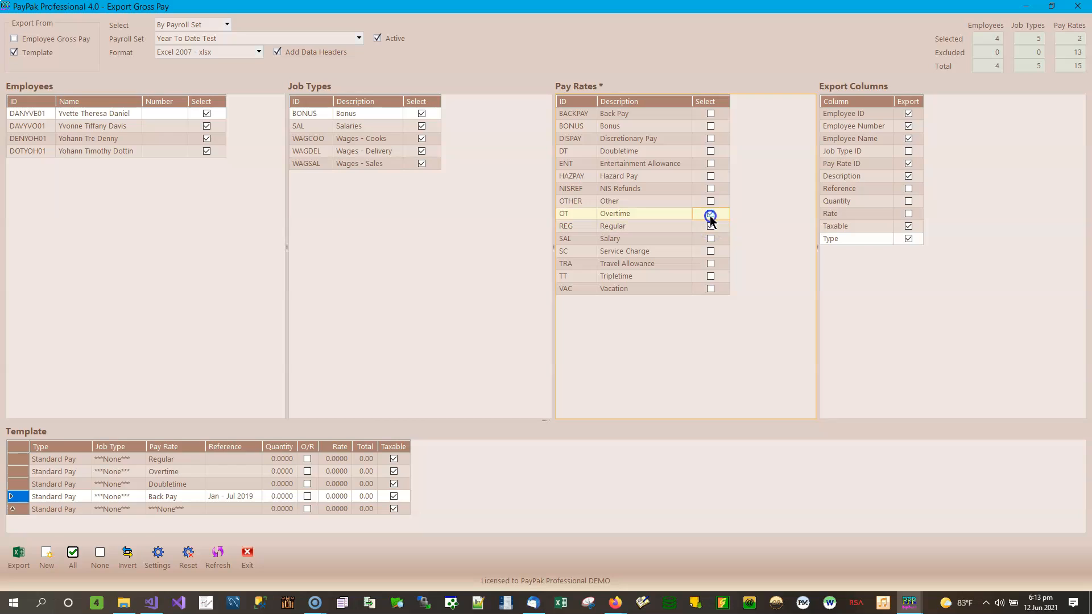
left_click(711, 151)
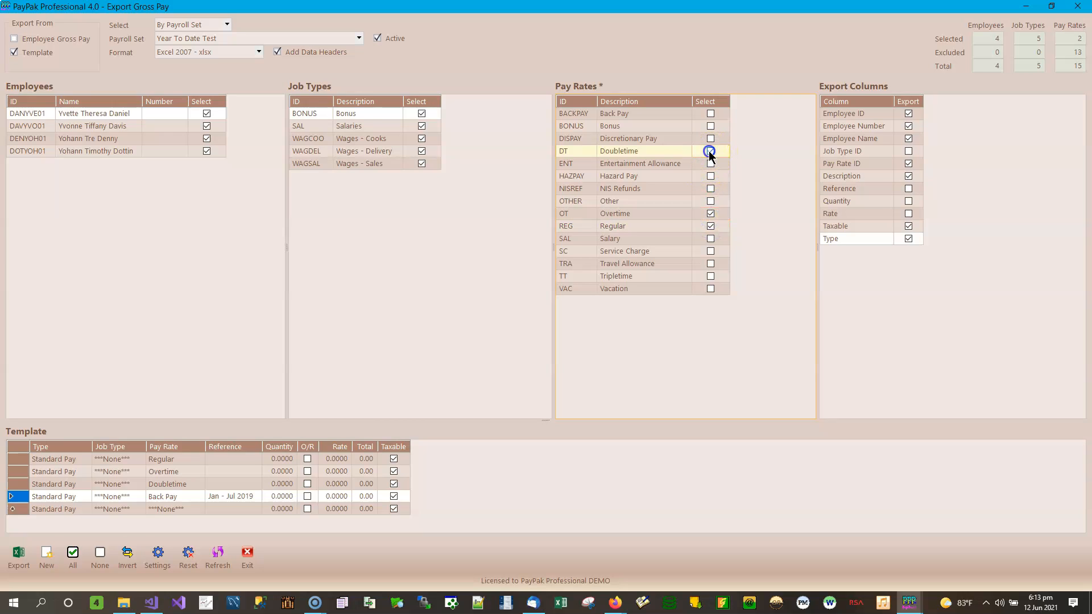
left_click(711, 114)
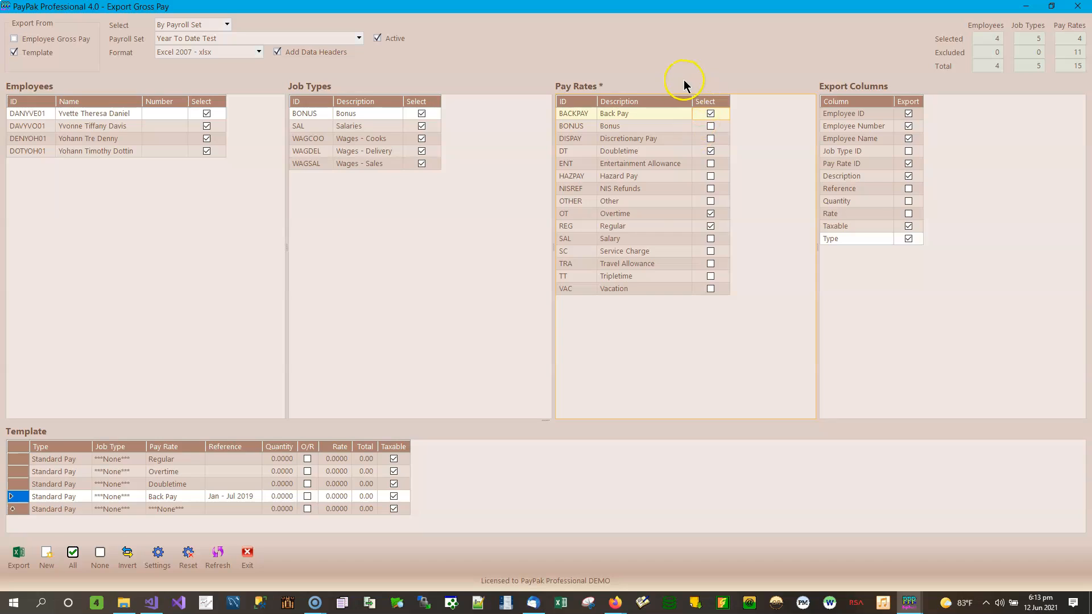
Sort the pay rates by Description descending then ascending, and select all of them.
left_click(648, 100)
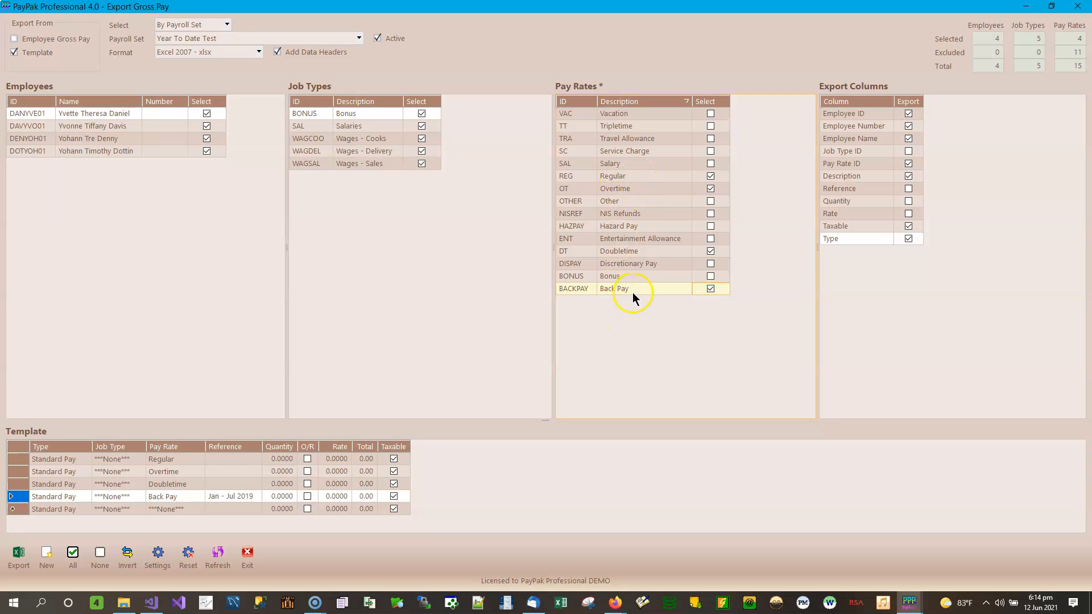
left_click(688, 101)
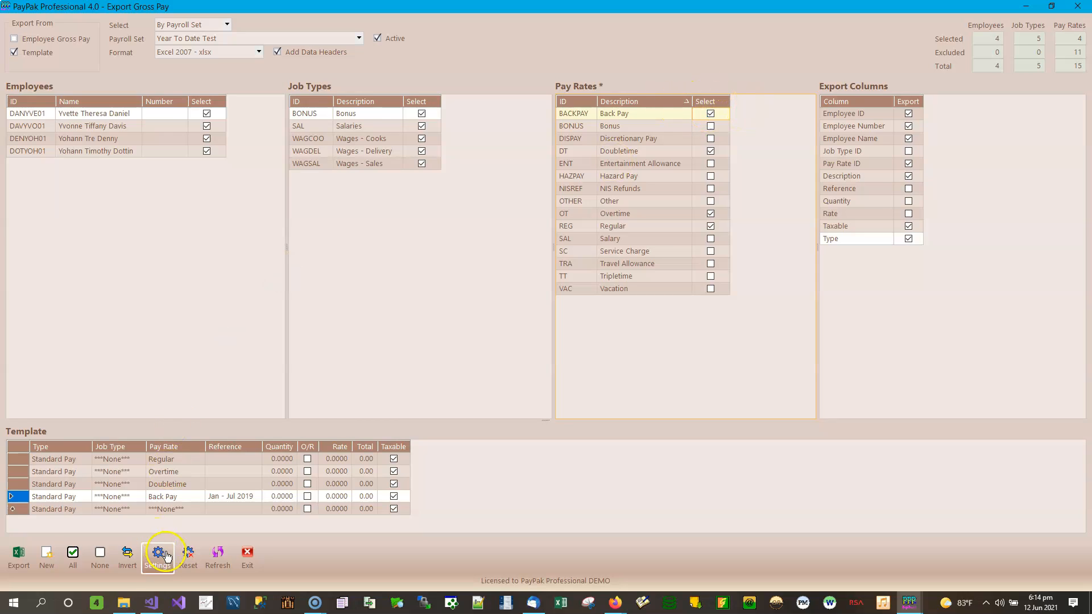
left_click(72, 559)
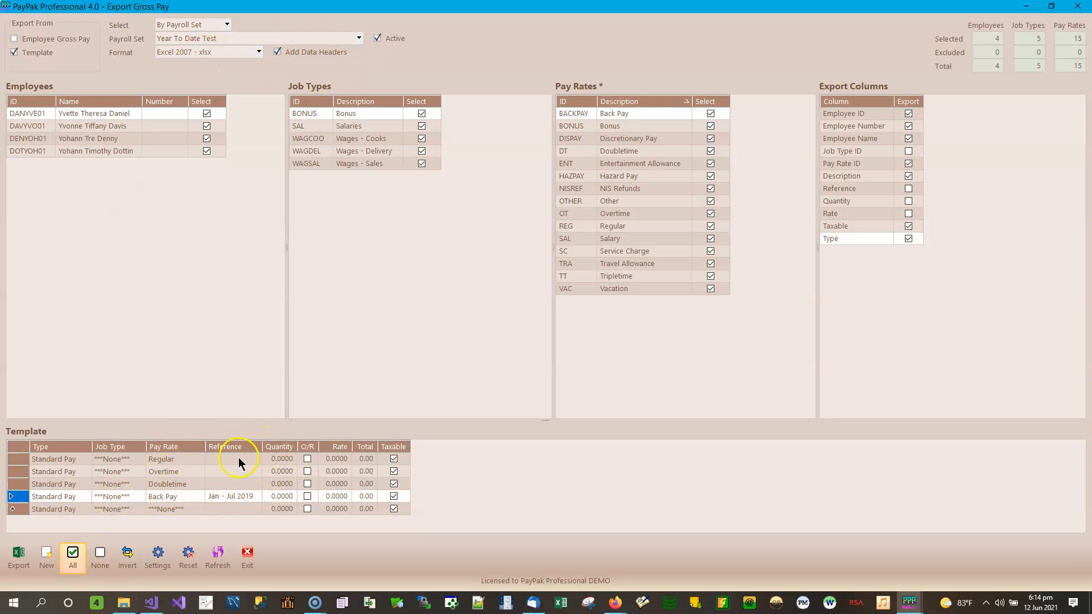
Include the Reference column and export as Template Gross Pay.xlsx in Import Gross Pay.
left_click(909, 189)
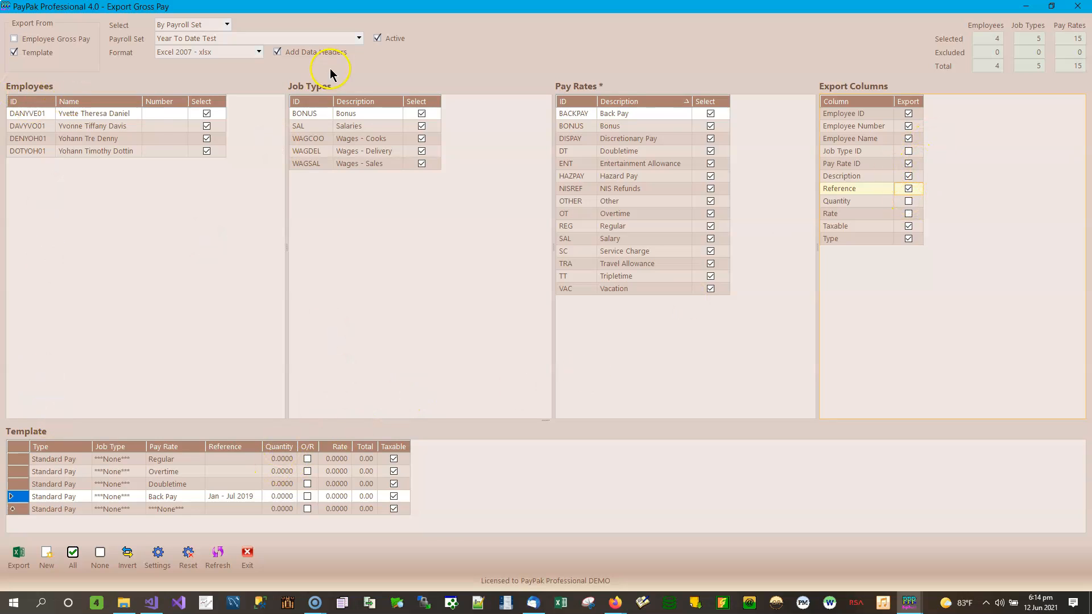
left_click(18, 555)
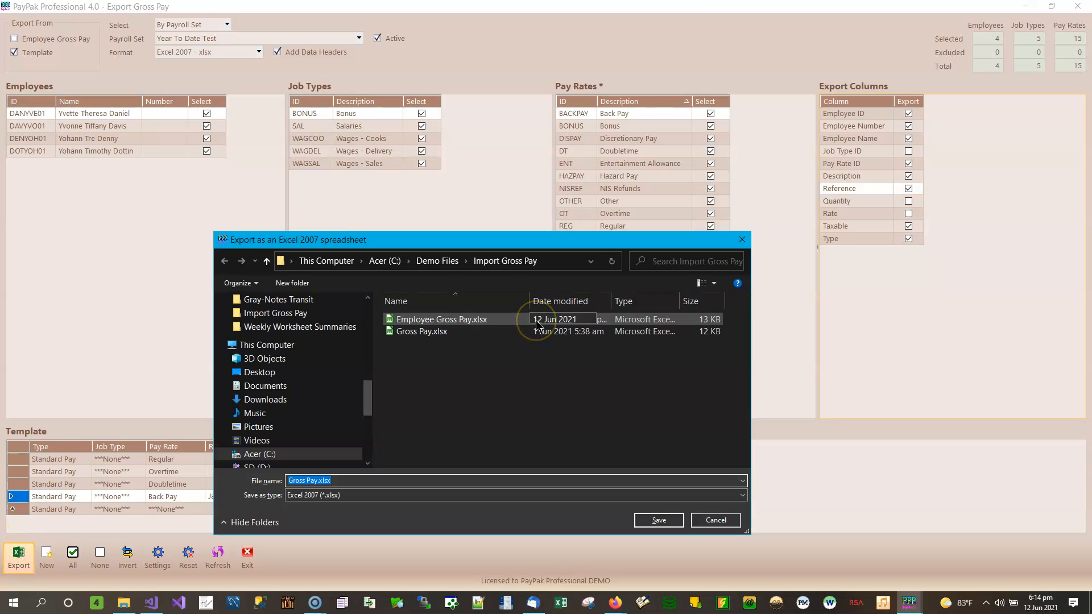
type("Template")
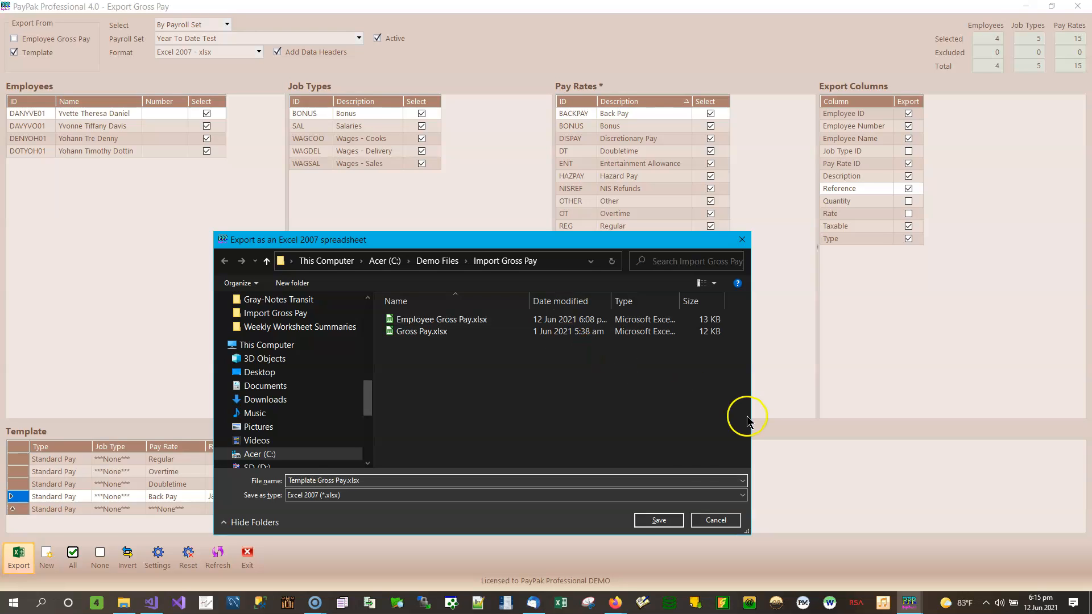
left_click(671, 525)
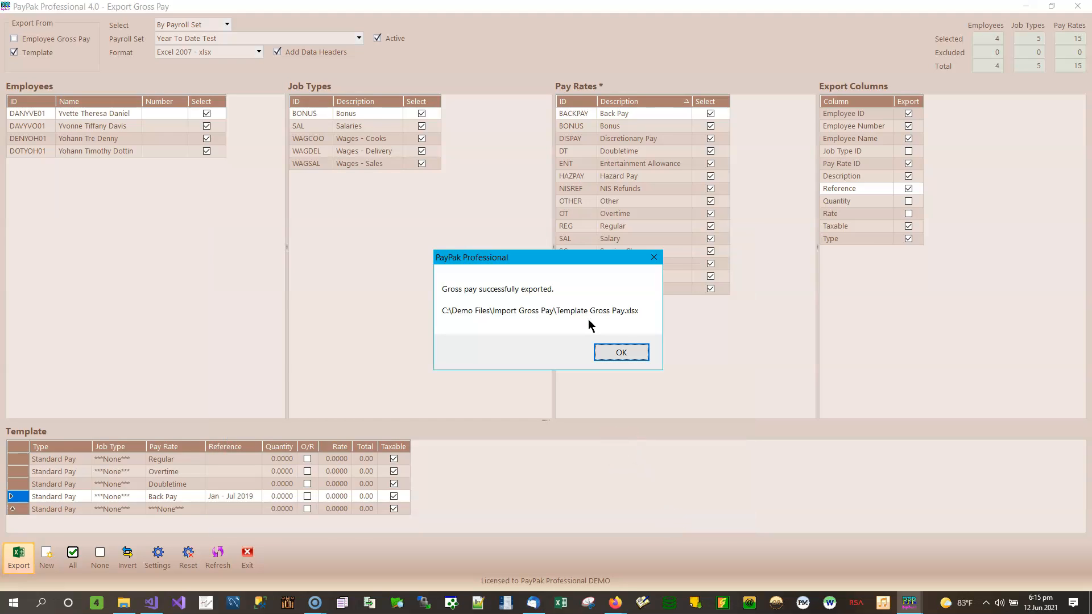
Export the template gross pay in Excel 2003 format as Template Gross Pay.xls.
left_click(631, 349)
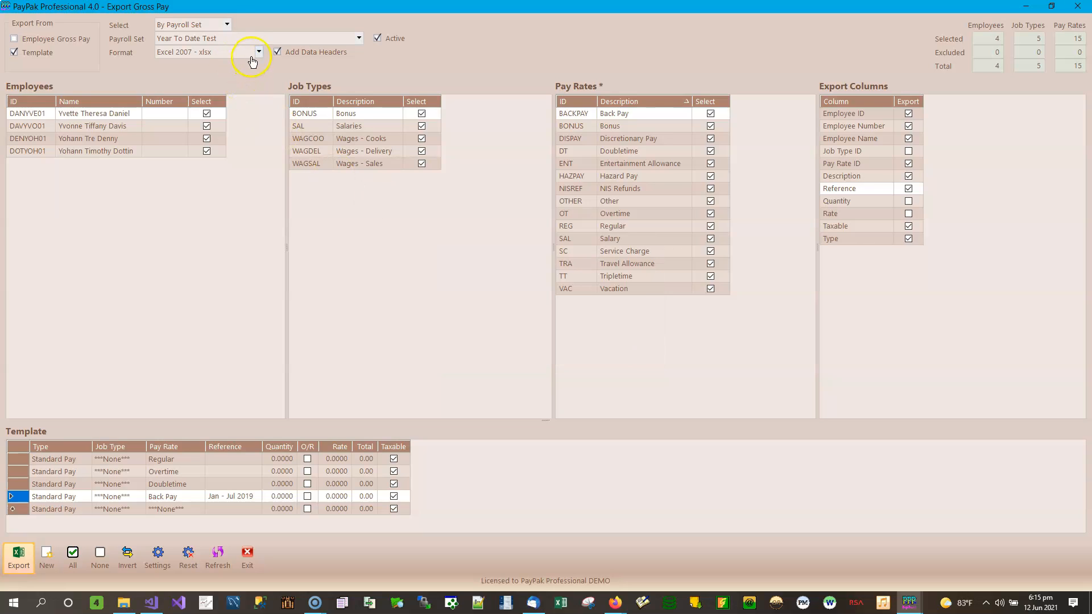
left_click(256, 52)
left_click(230, 74)
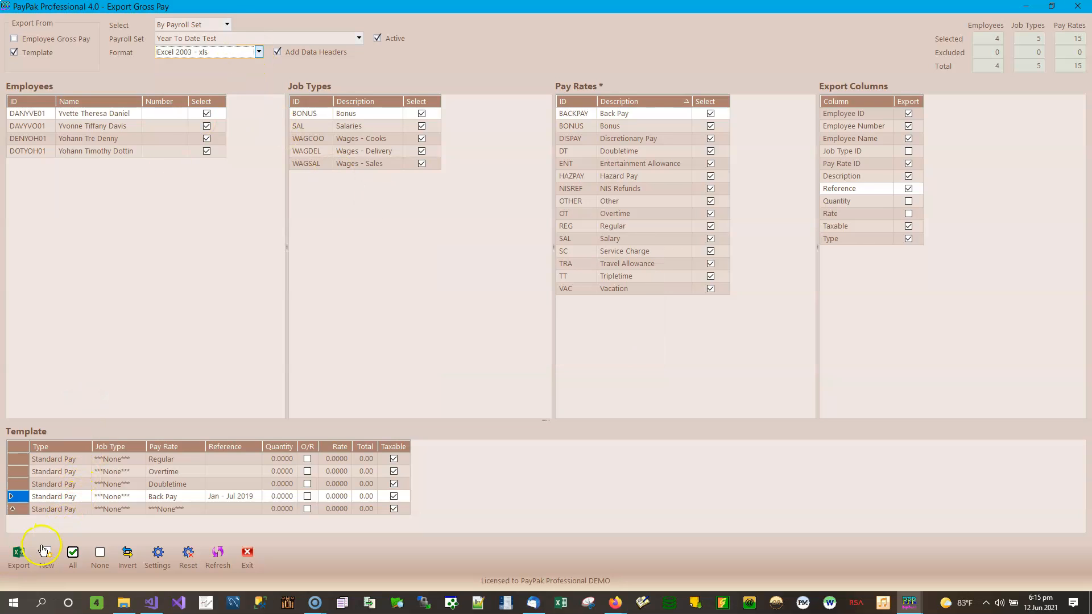
left_click(18, 556)
key("Home")
type("Template")
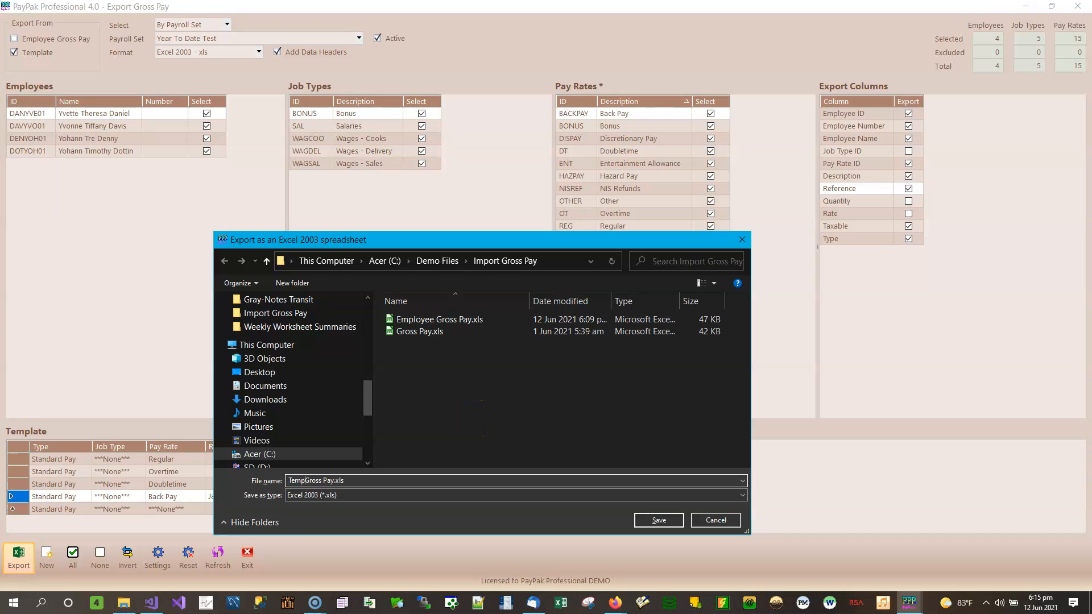
left_click(659, 520)
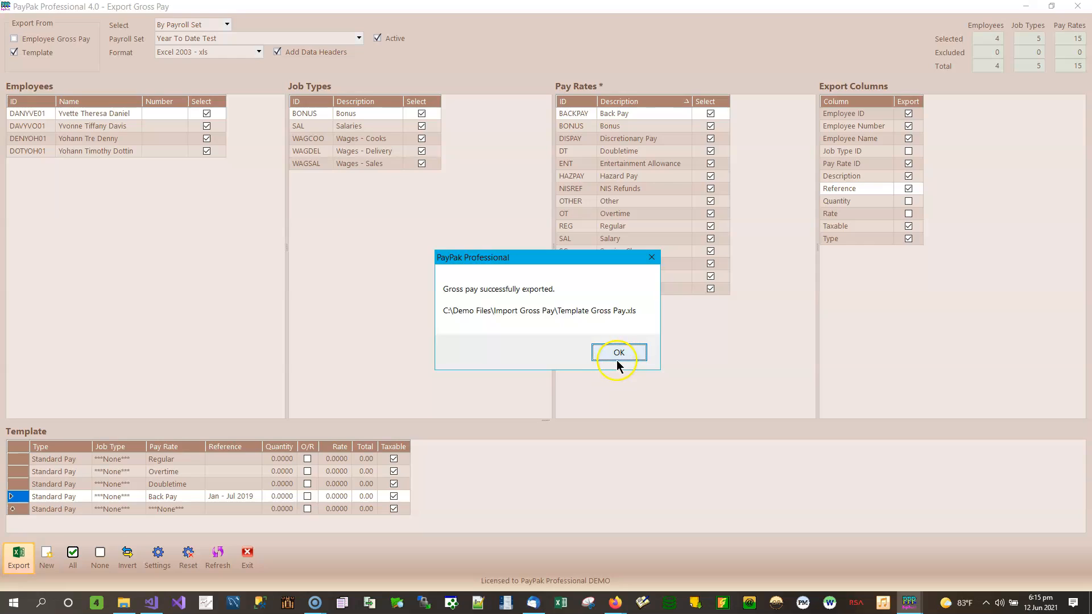
Export the template gross pay in comma-separated format as Template Gross Pay.csv.
left_click(620, 353)
left_click(217, 51)
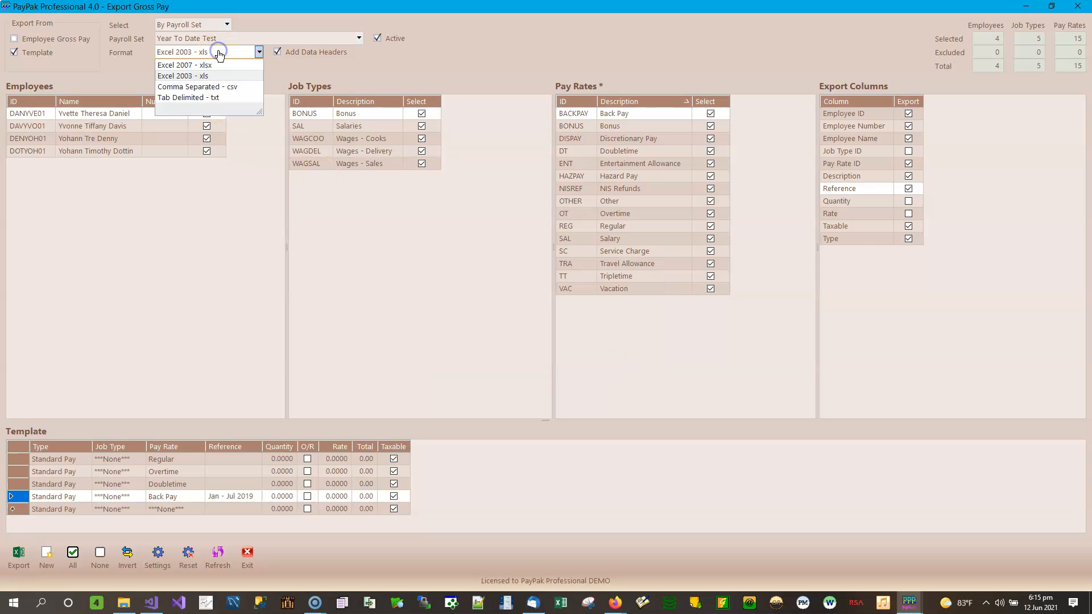
left_click(208, 89)
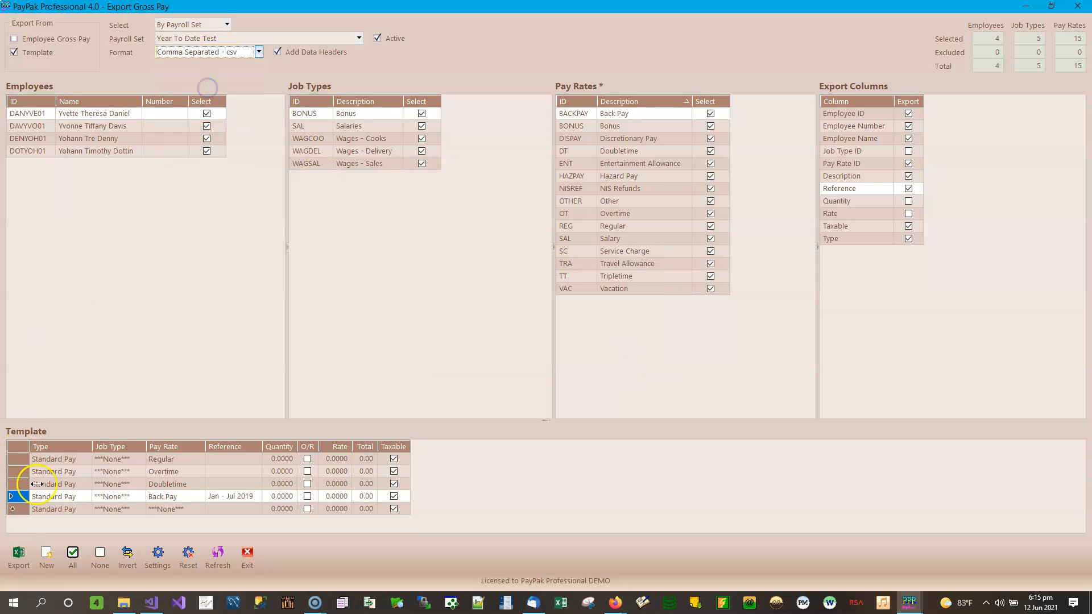
left_click(21, 557)
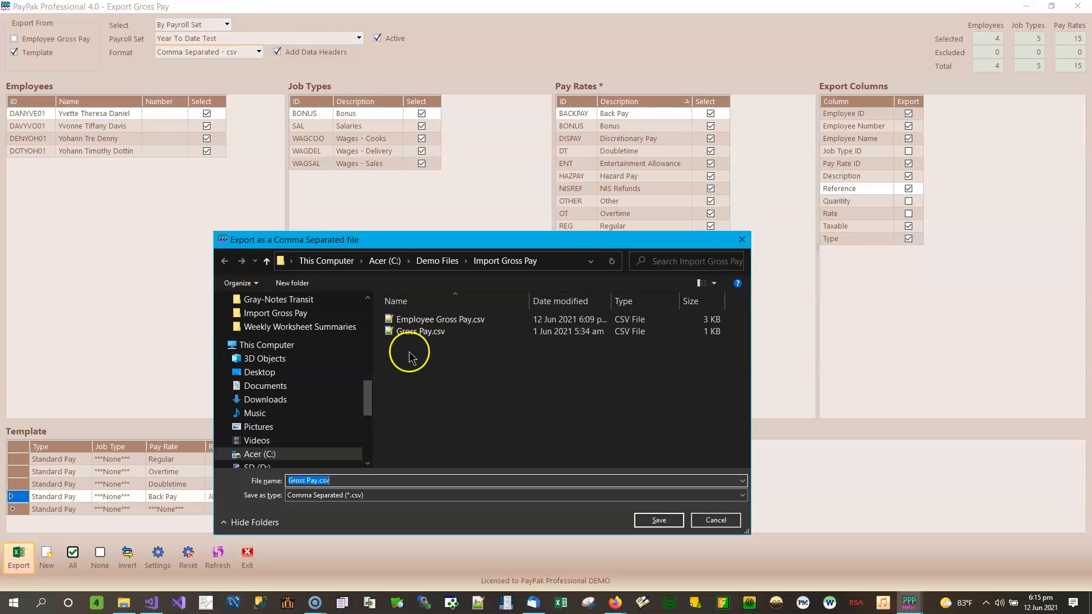
key("Home")
type("Template")
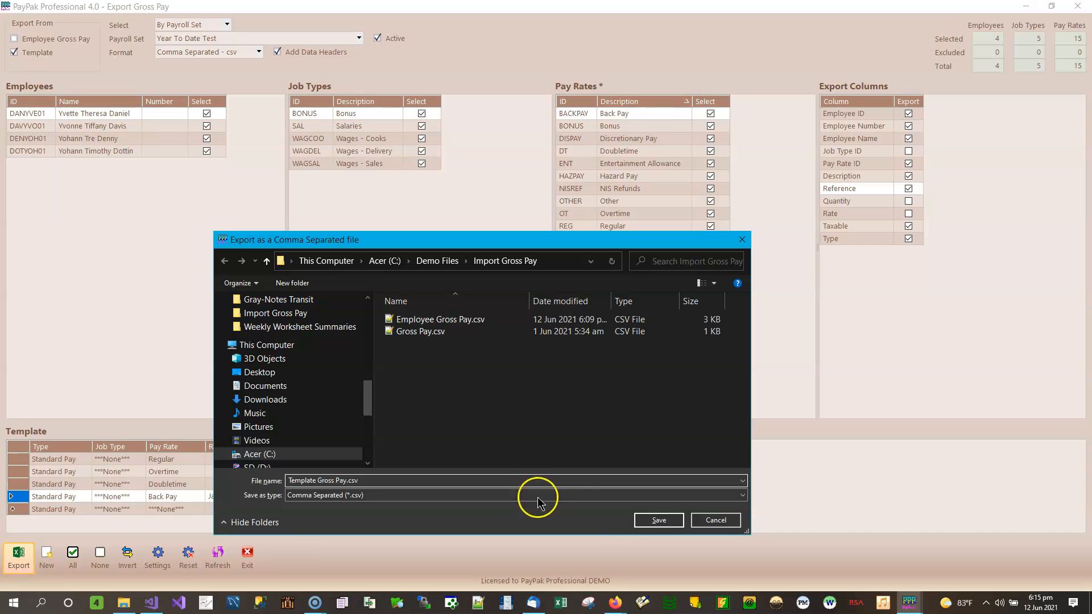
left_click(649, 527)
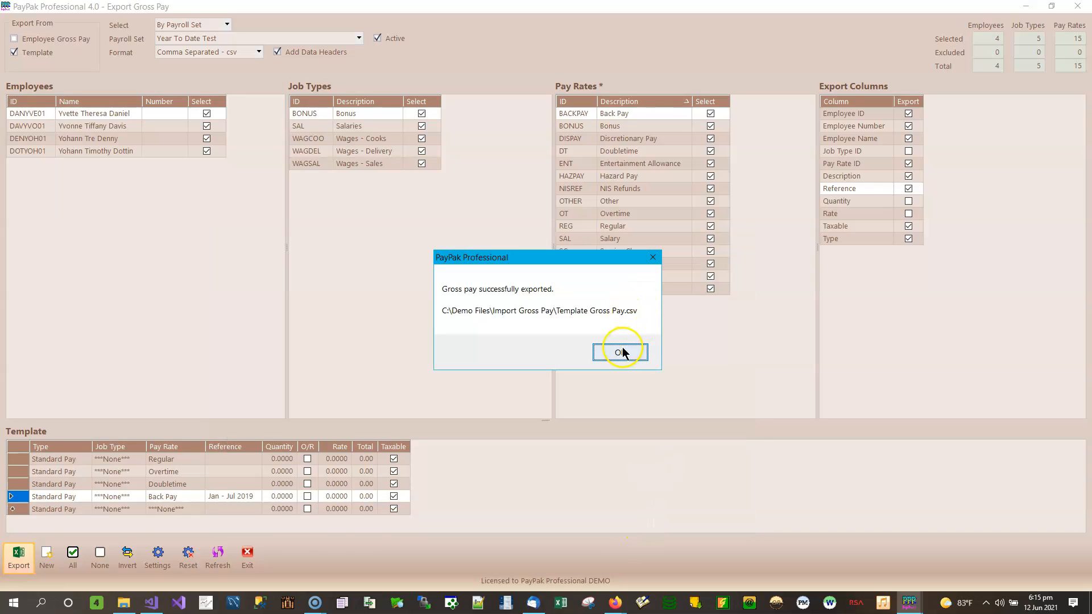
Export the template gross pay in tab-delimited format as Template Gross Pay.txt.
left_click(621, 349)
left_click(194, 51)
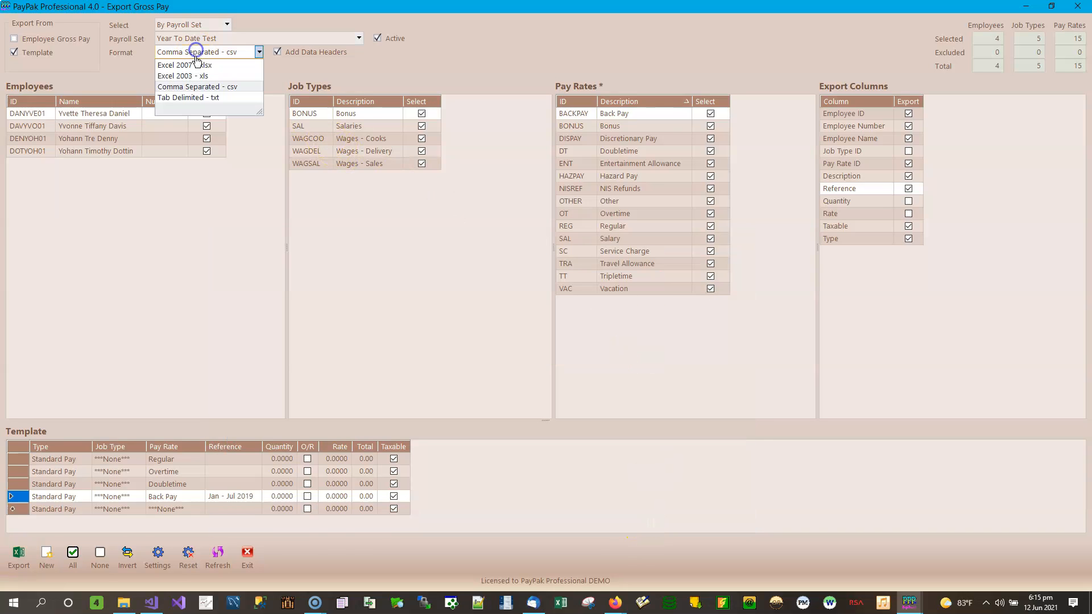
left_click(195, 97)
left_click(18, 555)
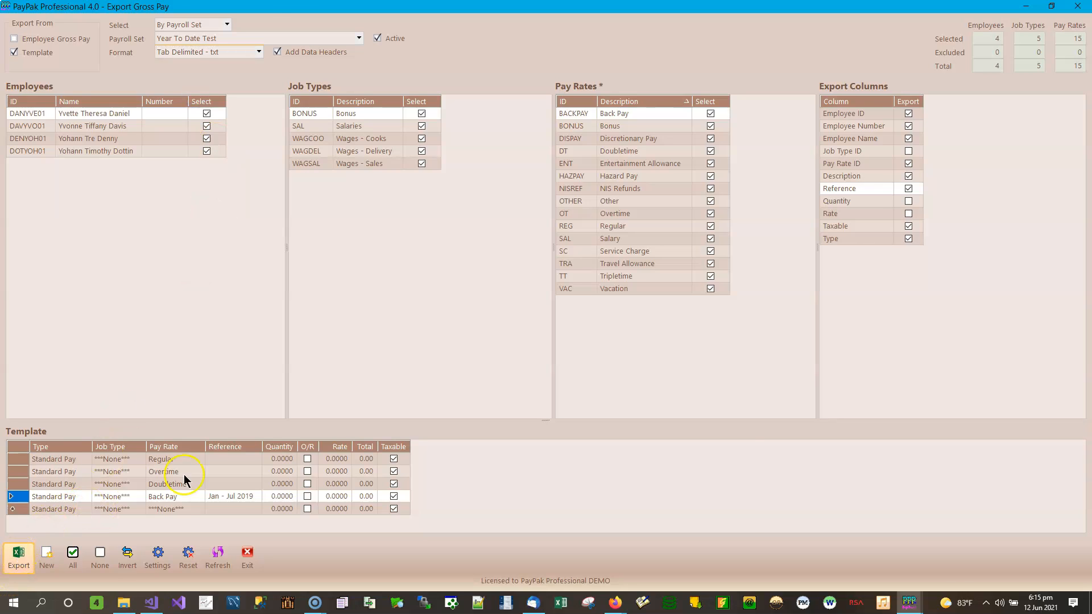
key("Home")
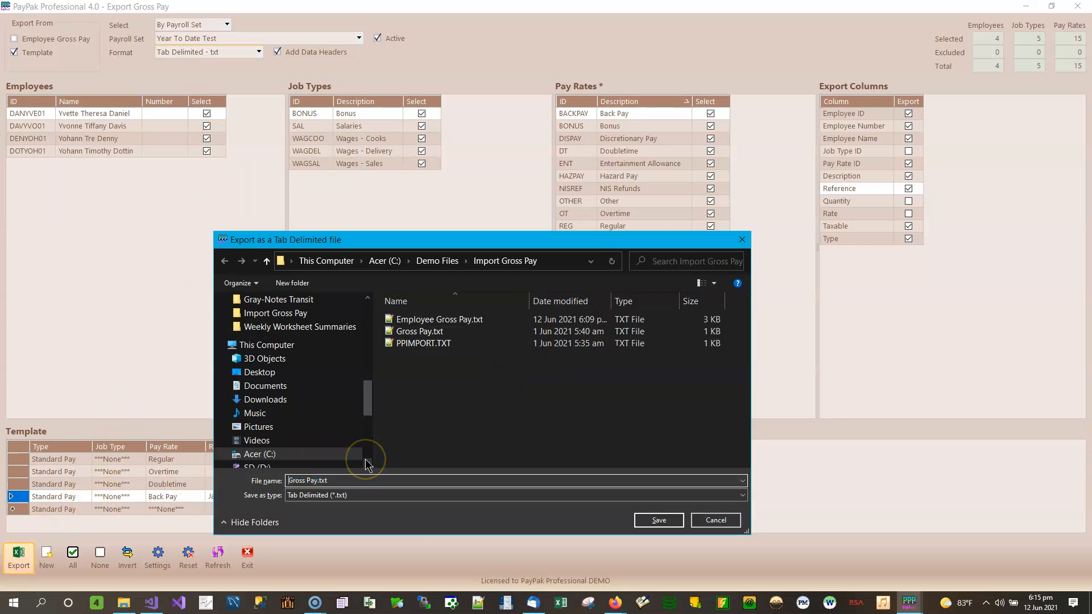
type("Template")
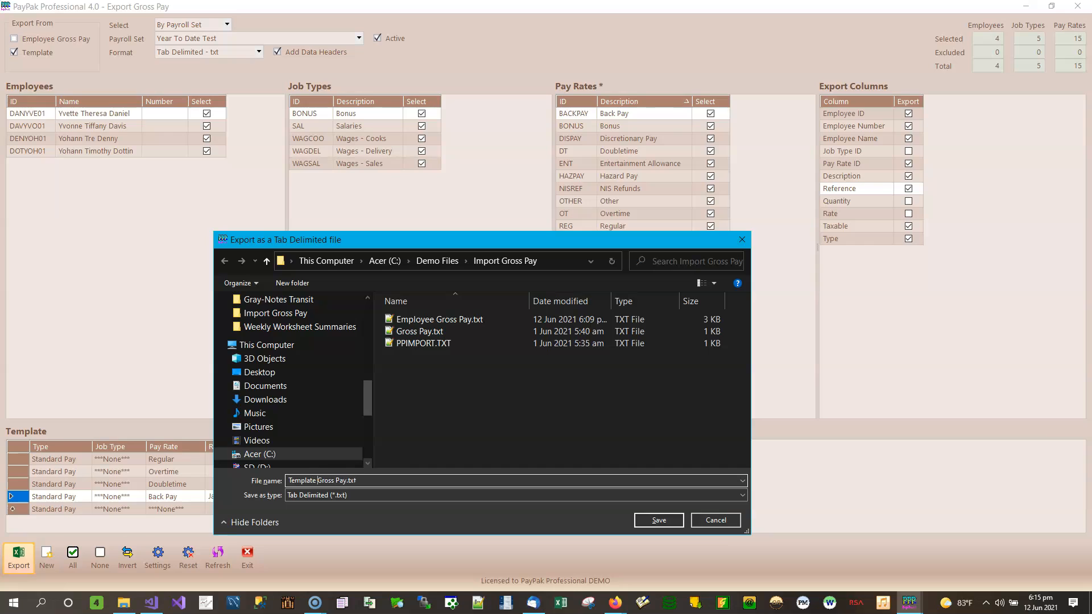
left_click(666, 521)
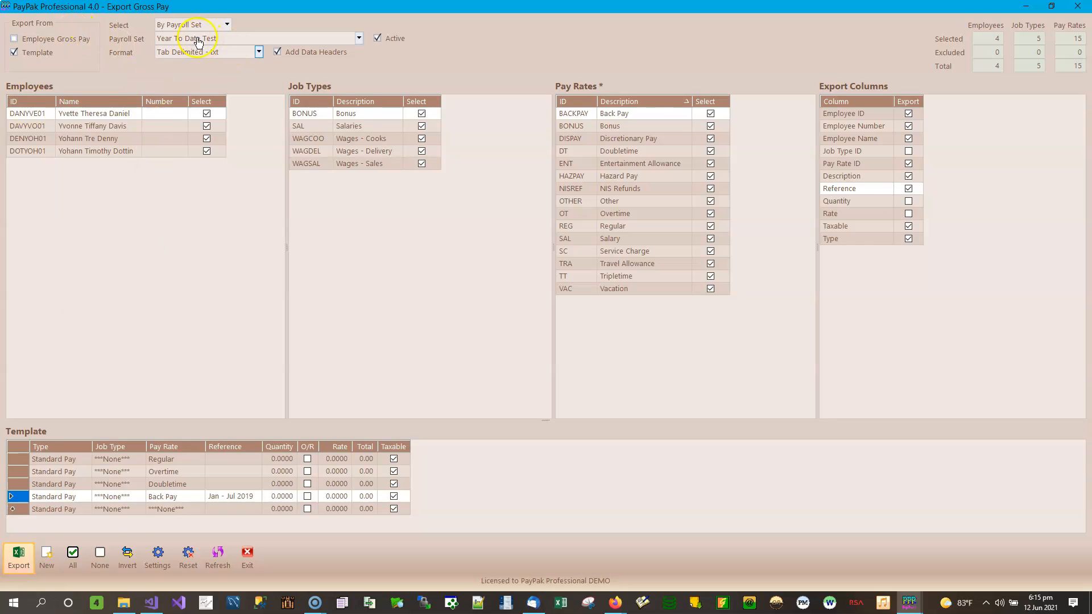
Show the Import Gross Pay folder and highlight the four Employee and four Template Gross Pay files.
left_click(125, 604)
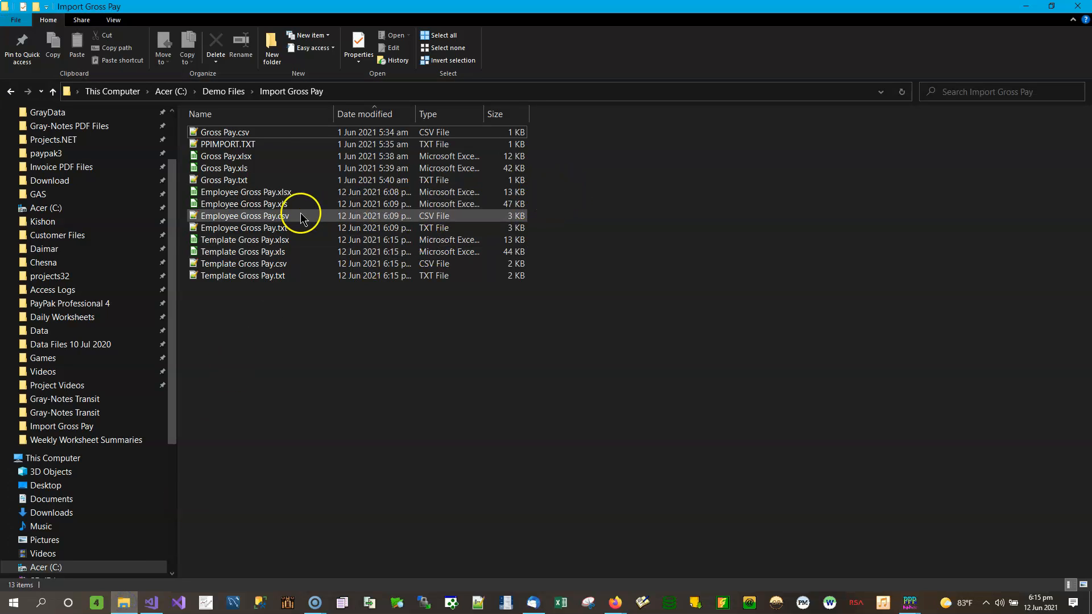
left_click_drag(558, 191, 334, 243)
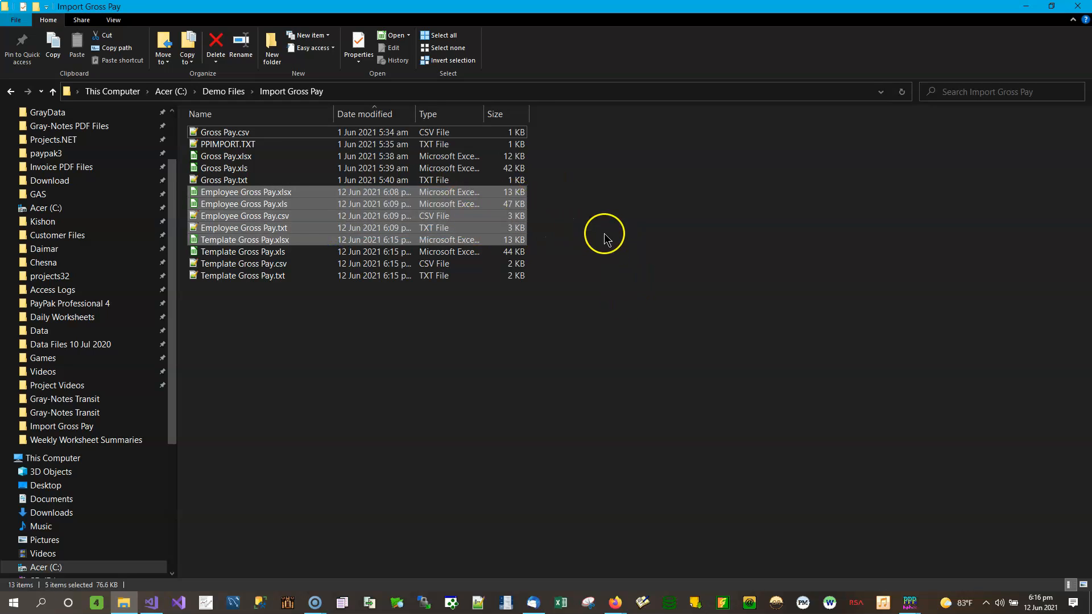
left_click_drag(552, 191, 365, 233)
left_click_drag(540, 242, 304, 305)
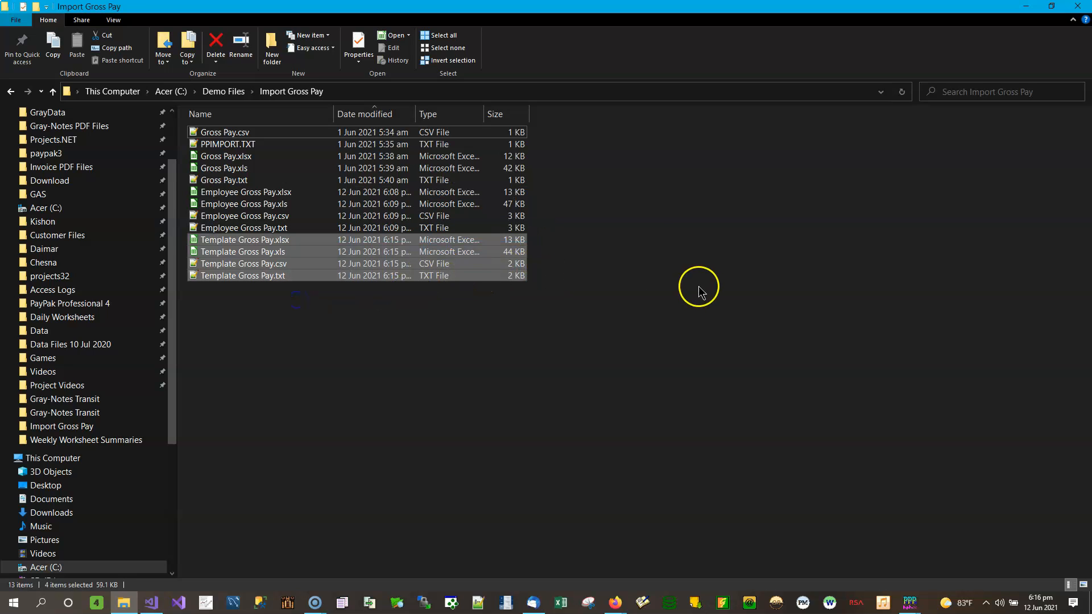
left_click(723, 251)
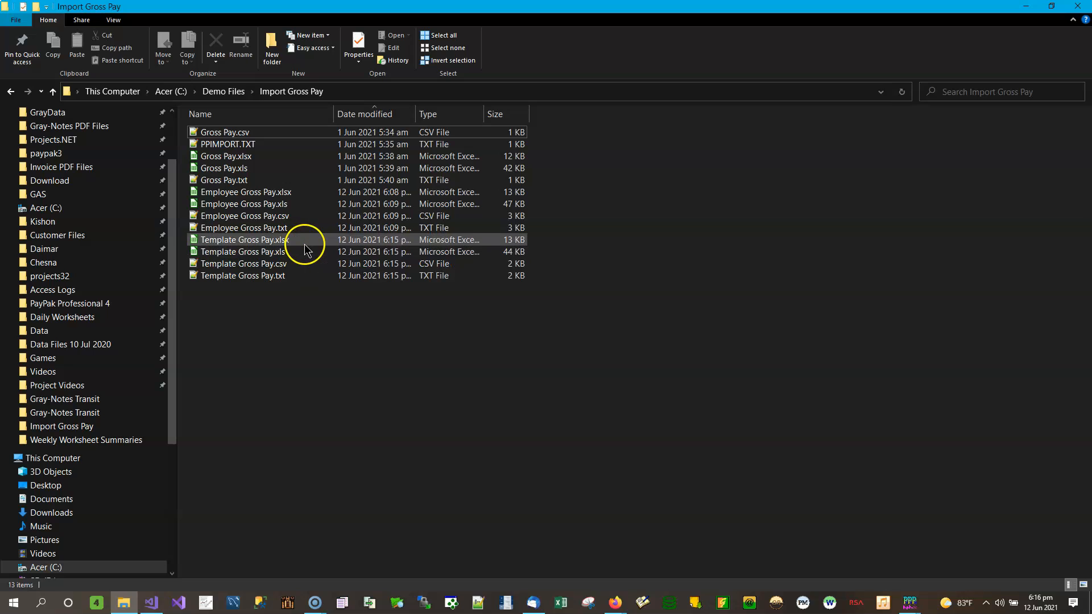
double_click(292, 195)
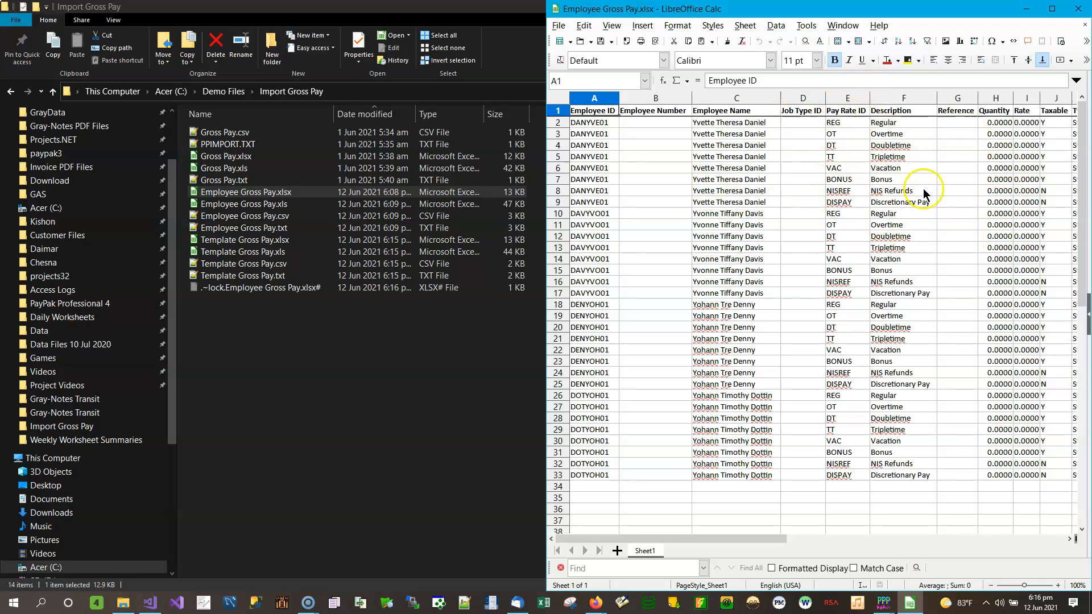
left_click(1071, 539)
left_click(1071, 539)
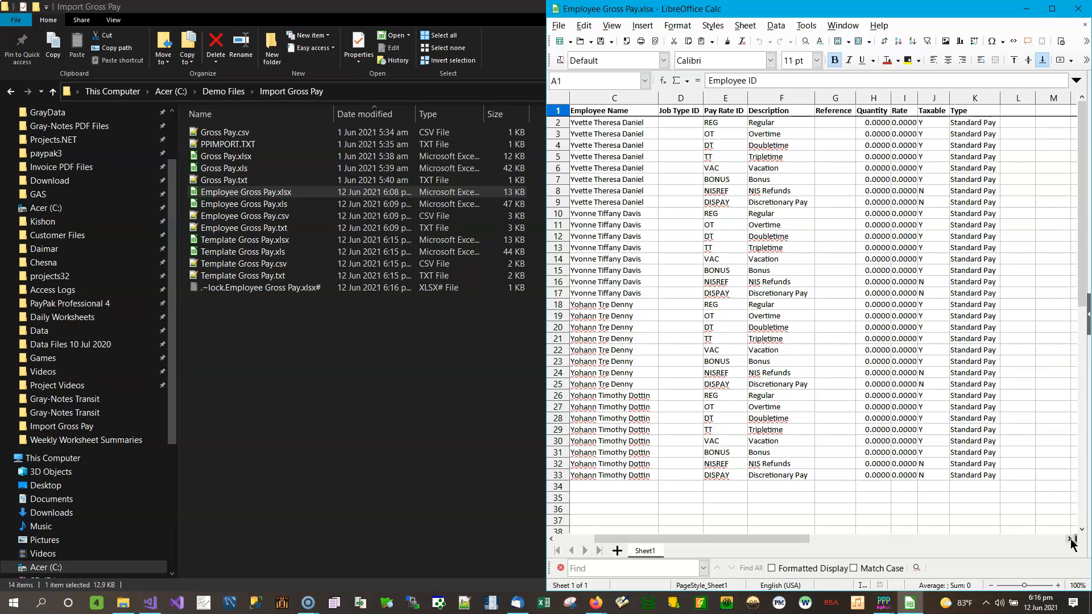
left_click_drag(790, 538, 714, 545)
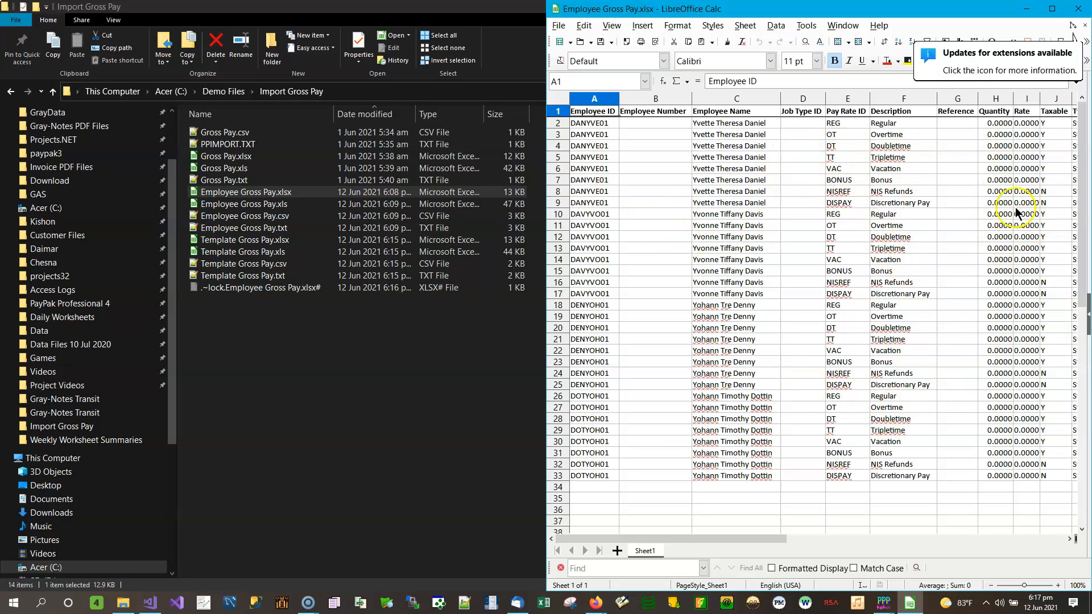
Open Template Gross Pay.xlsx beside Employee Gross Pay and check each employee's Jan - Jul 2019 back-pay reference.
double_click(263, 242)
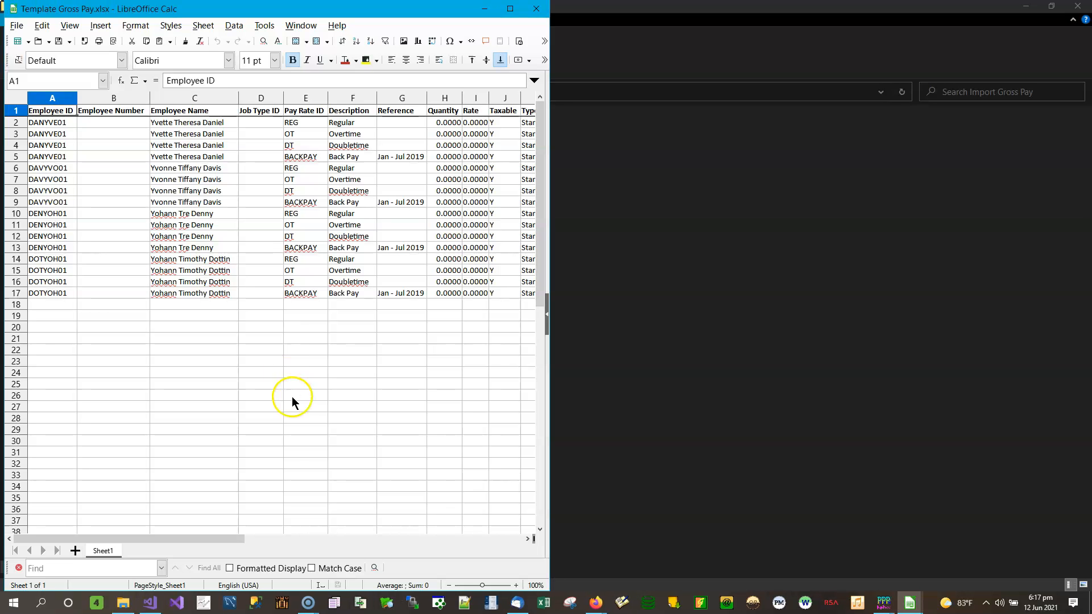
left_click(292, 398)
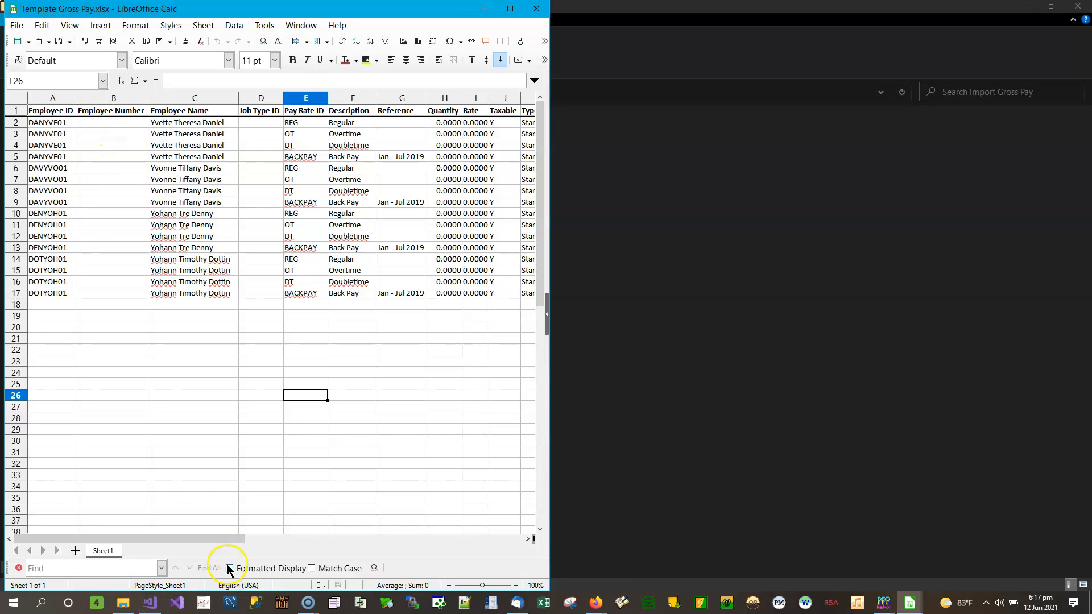
mouse_move(911, 602)
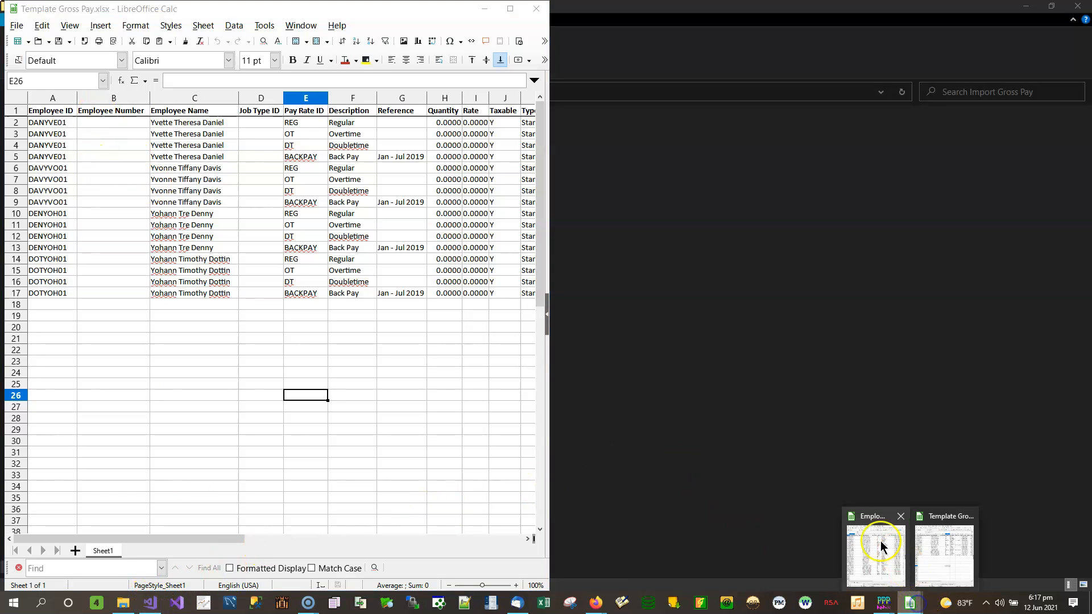
left_click(880, 547)
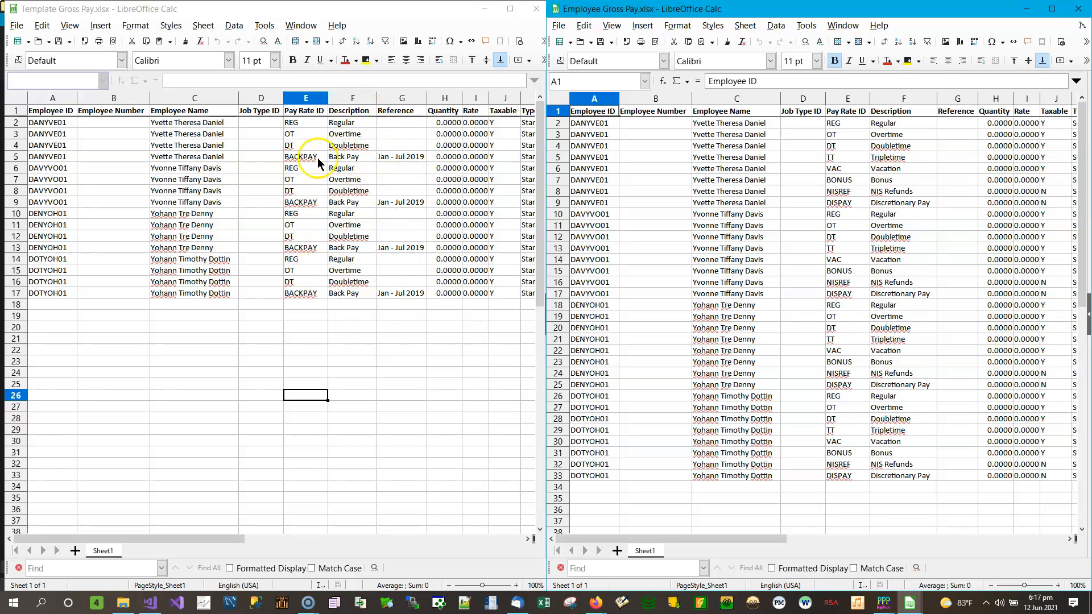
left_click(417, 157)
left_click(417, 202)
left_click(409, 248)
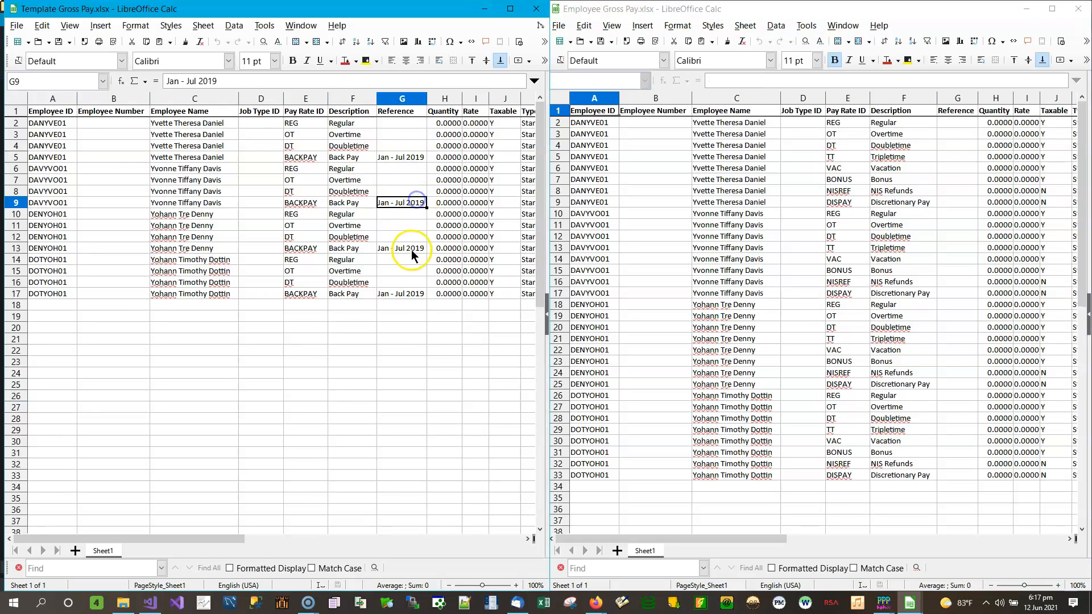
left_click(406, 293)
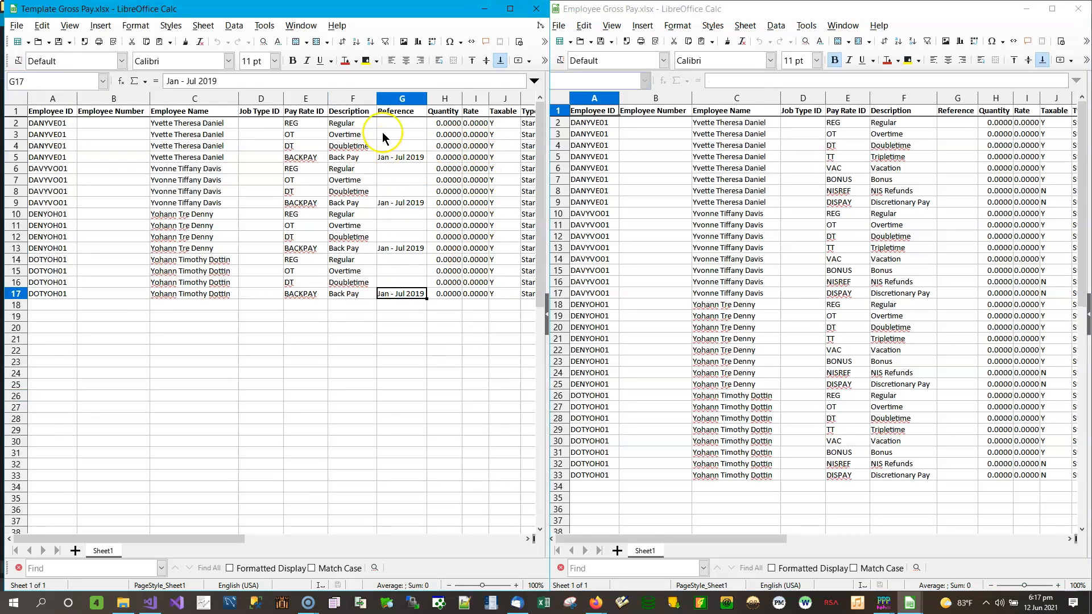
Enter first employee's quantities 40, 8.5, 0, back pay 1 at rate 1725; widen Rate column.
left_click(439, 123)
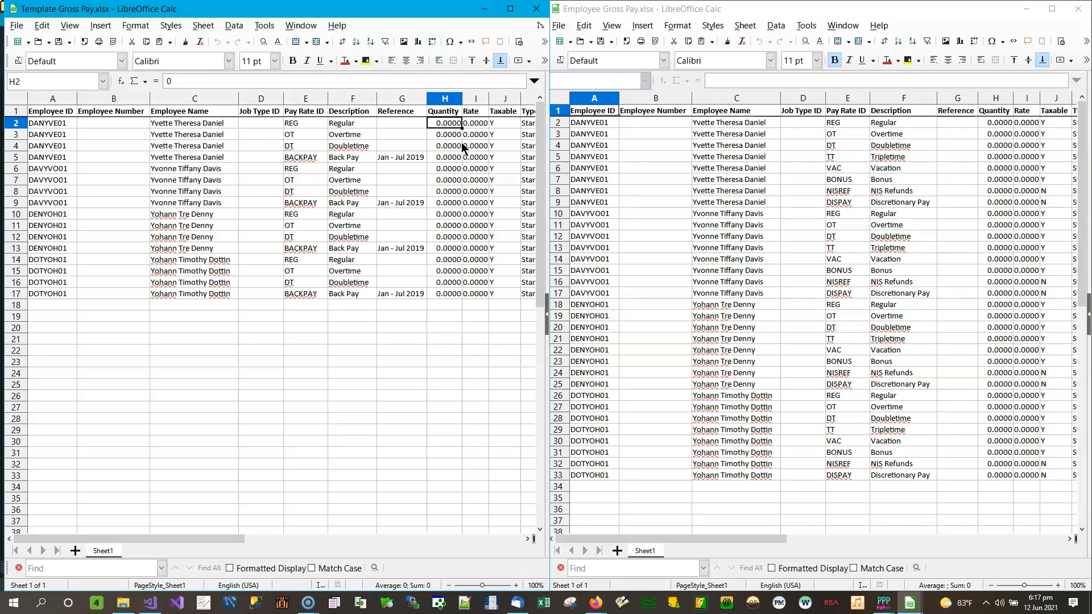
type("40")
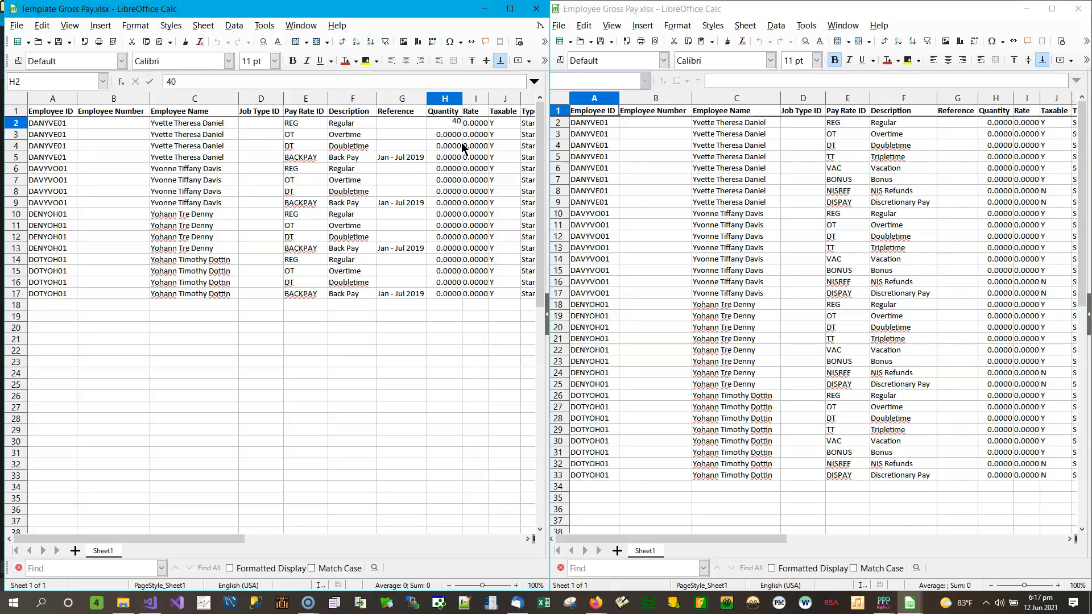
key("Return")
type("8")
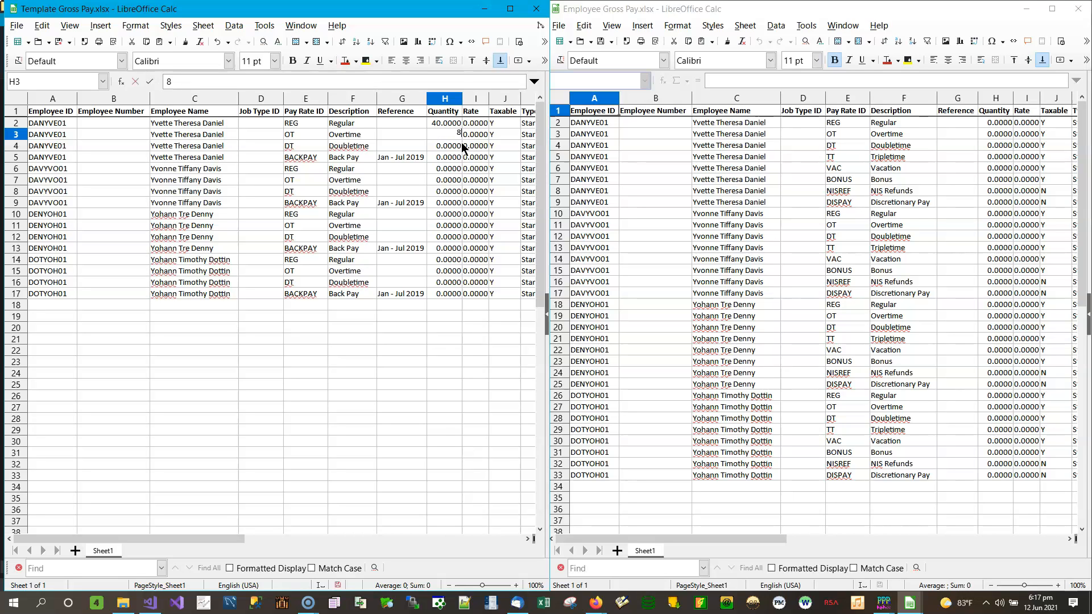
key("Return")
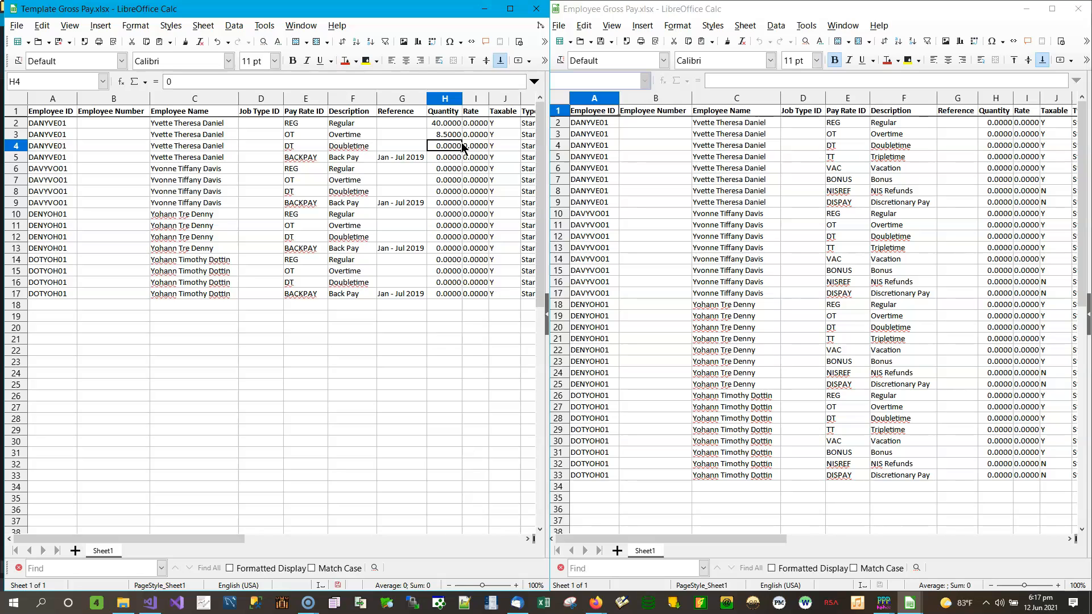
key("Return")
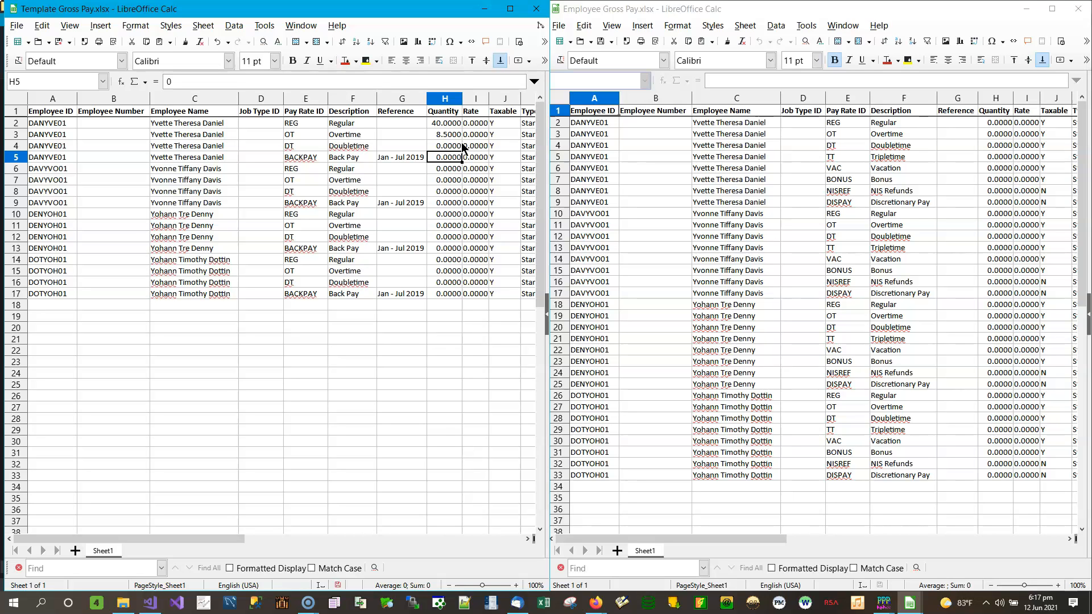
type("1")
key("Tab")
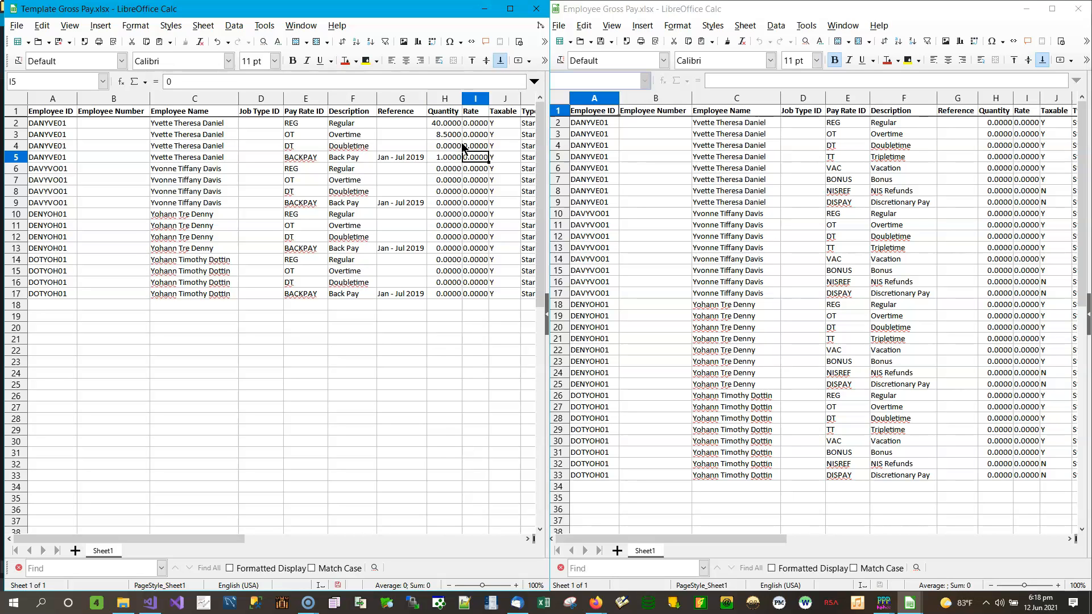
type("25")
key("Return")
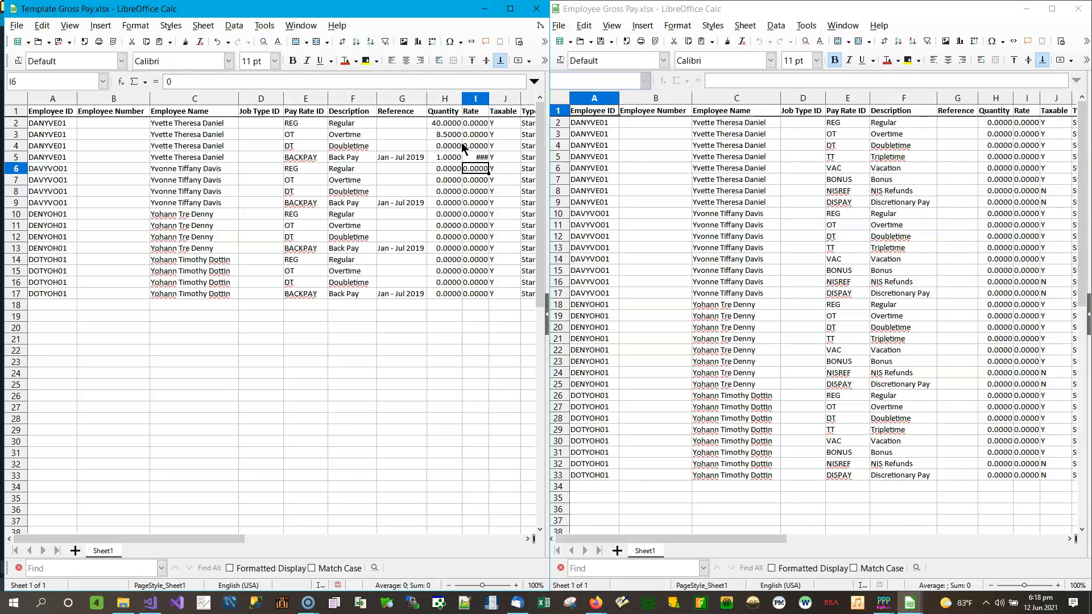
double_click(489, 98)
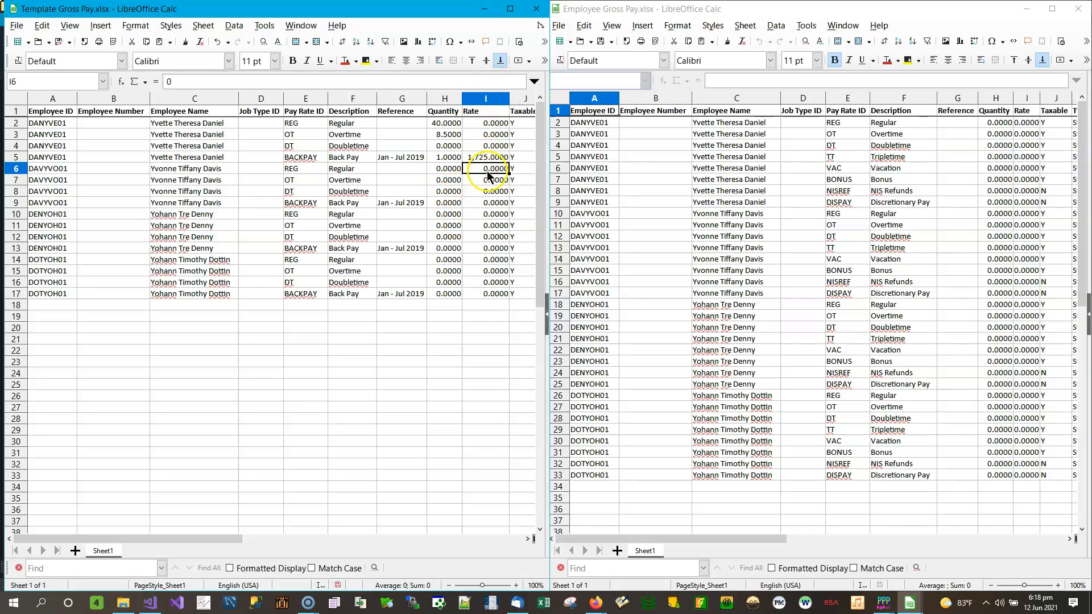
Enter the second employee's quantities 40, 5.5, 6 and back pay 1 at rate 1800.
left_click(448, 169)
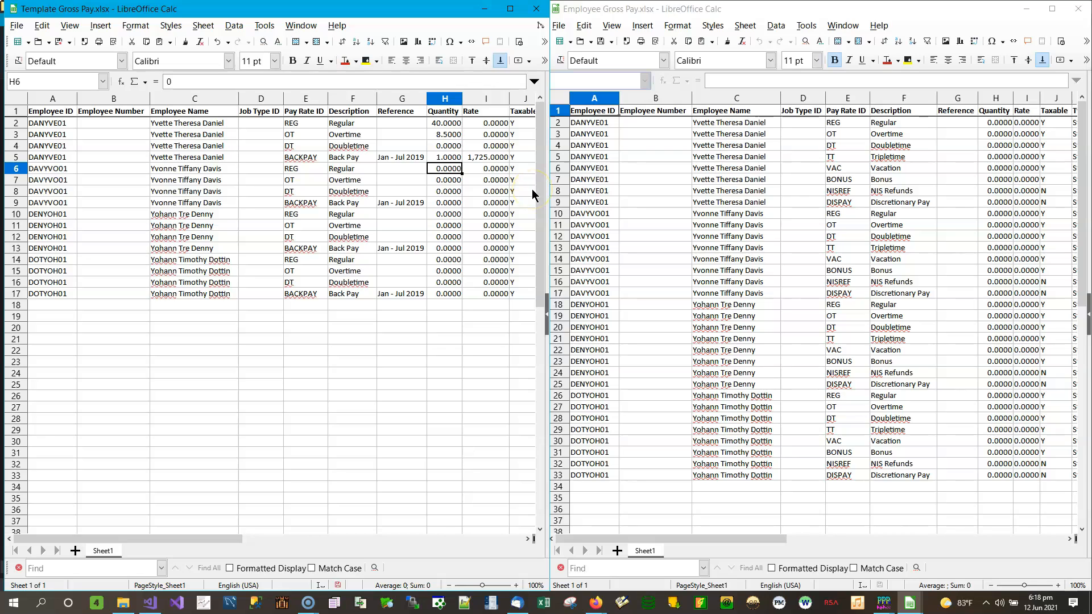
type("40")
key("Return")
type("5.5")
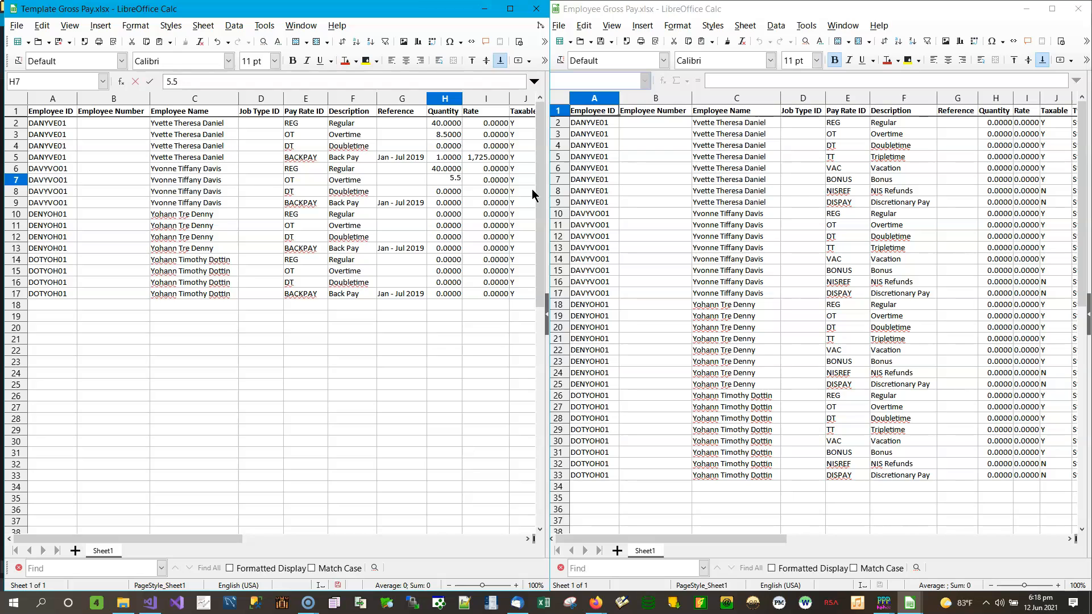
key("Return")
type("6")
key("Return")
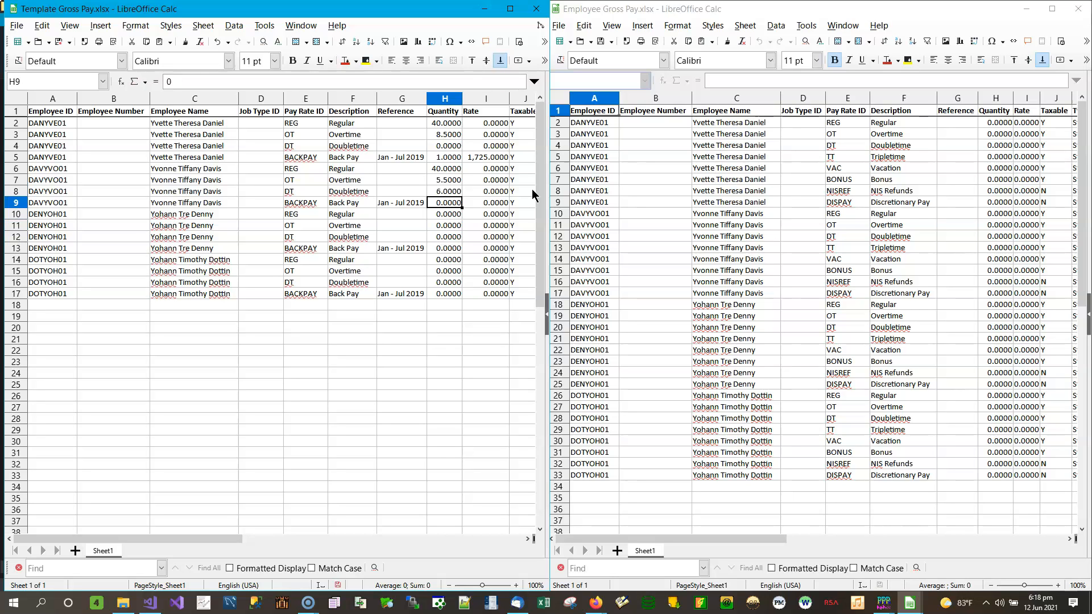
type("1")
key("Tab")
type("18")
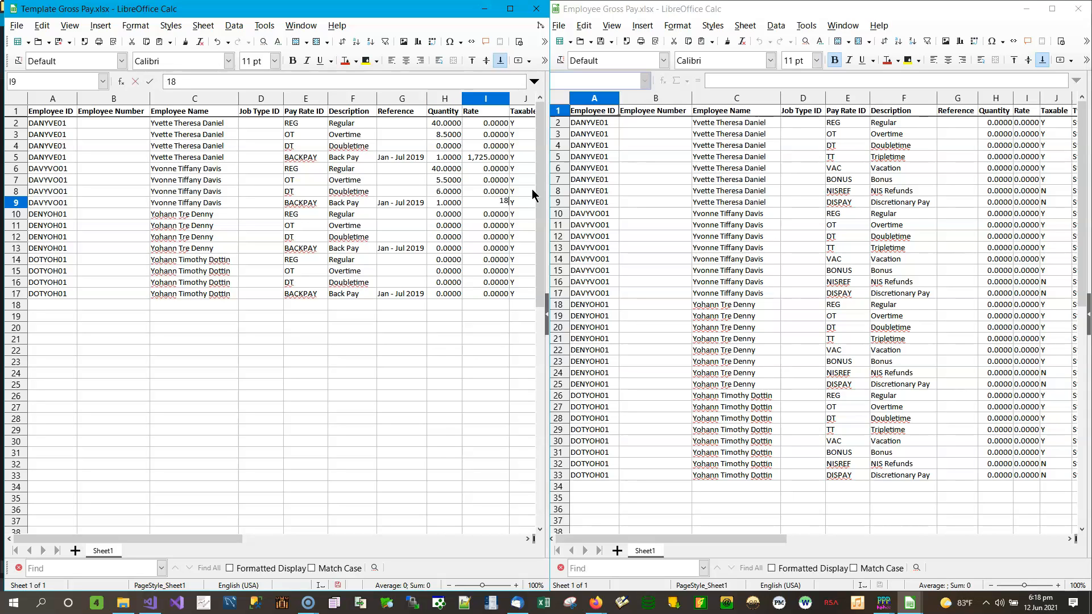
key("Return")
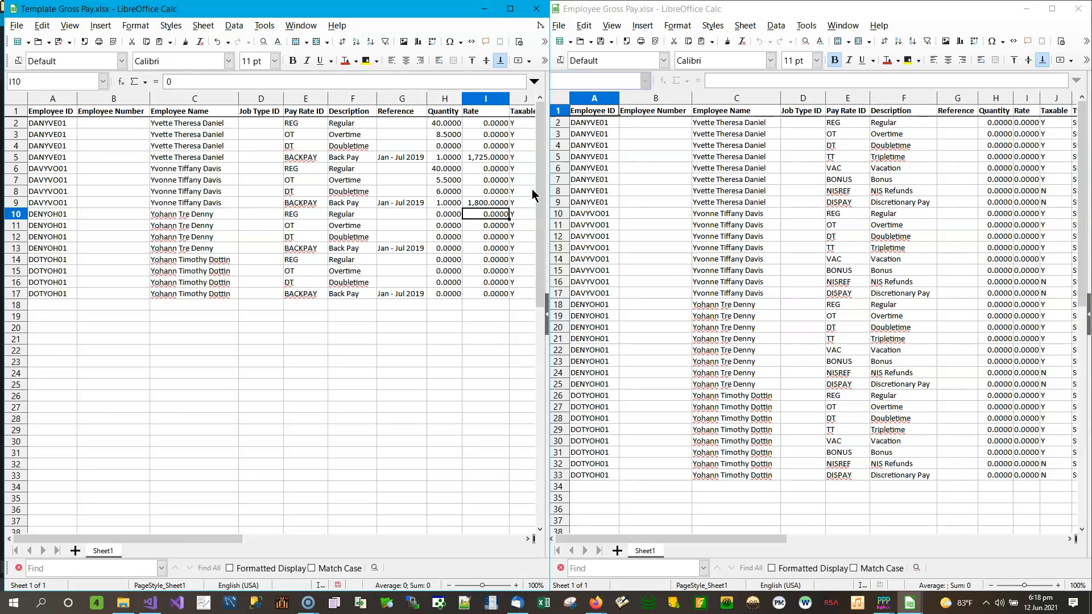
key("Left")
key("Down")
key("Down")
key("Down")
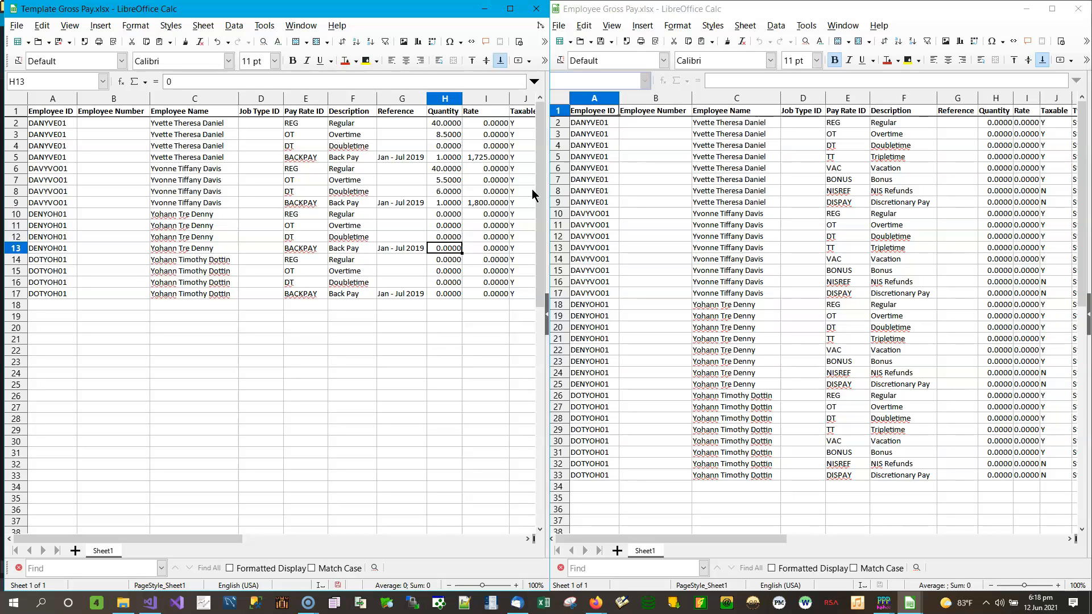
key("Up")
key("Up")
key("Up")
key("Up")
key("Up")
key("Up")
key("Up")
key("Up")
key("Up")
key("Up")
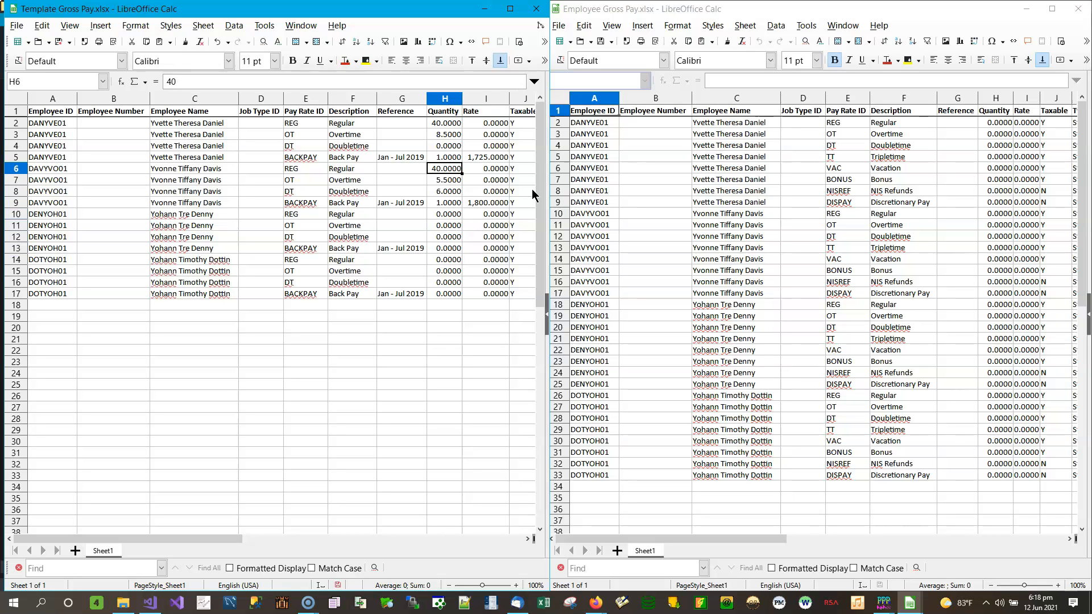
key("Down")
key("Down")
key("Down")
key("Down")
key("Down")
key("Down")
key("Down")
key("Down")
key("Down")
key("Down")
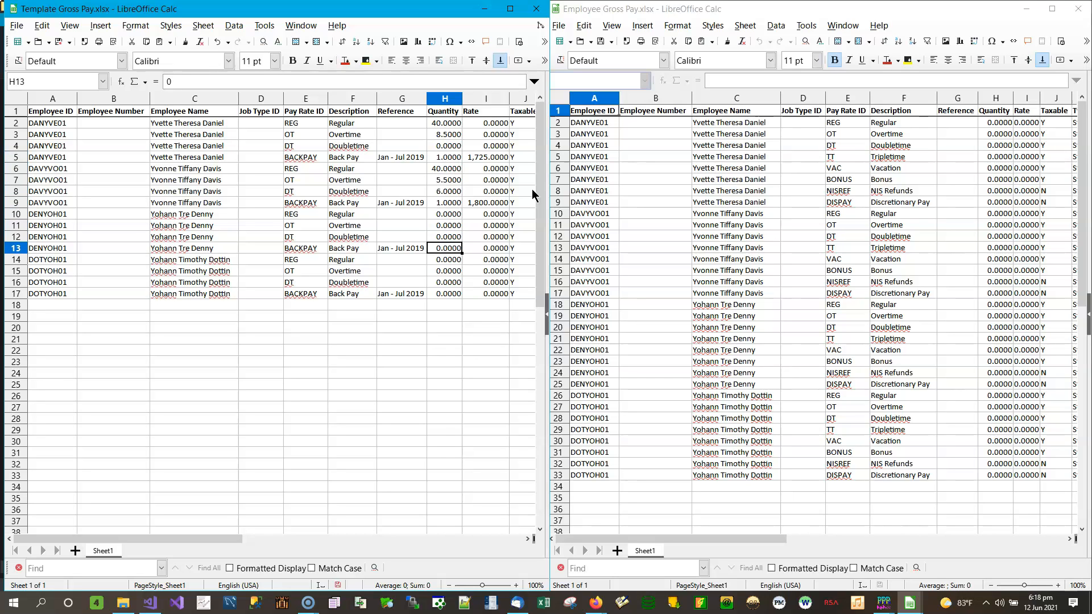
Enter back-pay quantity 1 with rates 1,878.36 and 1900.36 for the last two employees.
type("1")
key("Tab")
type("1,878.36")
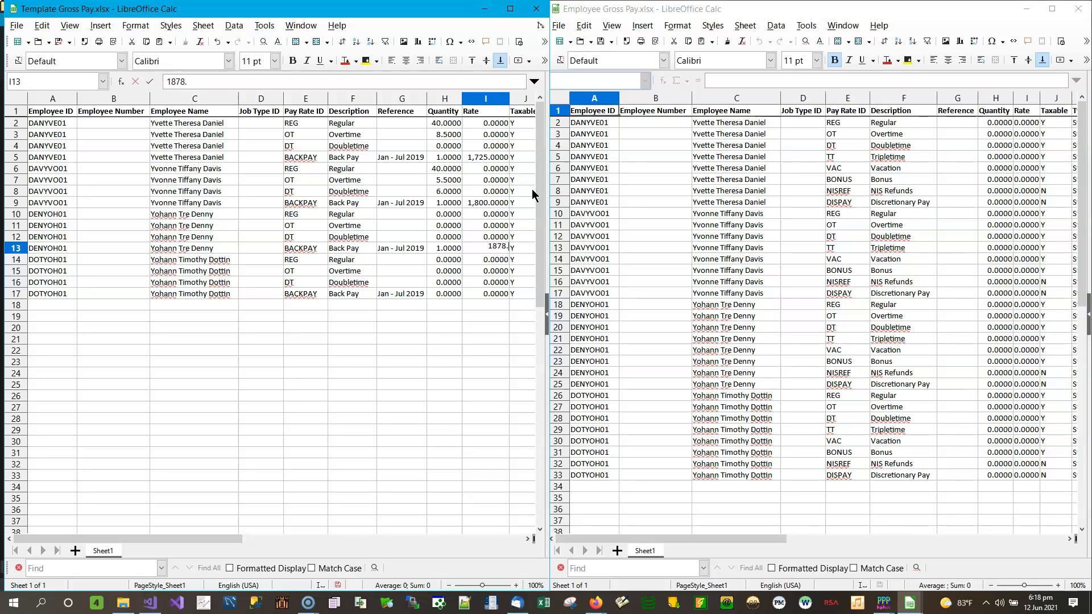
key("Down")
key("Down")
key("Down")
key("Down")
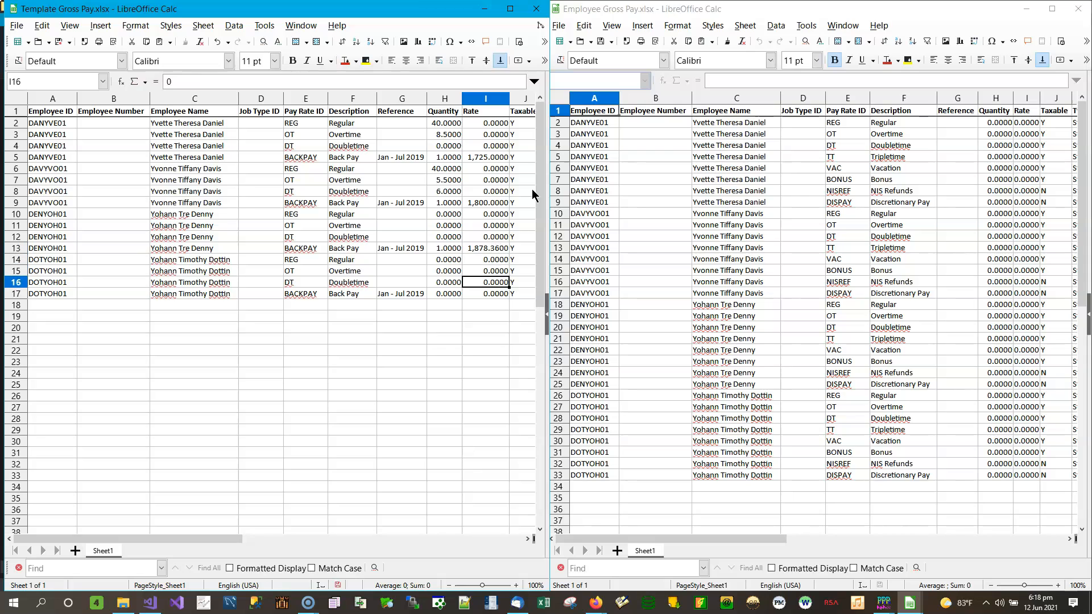
type("1900.36")
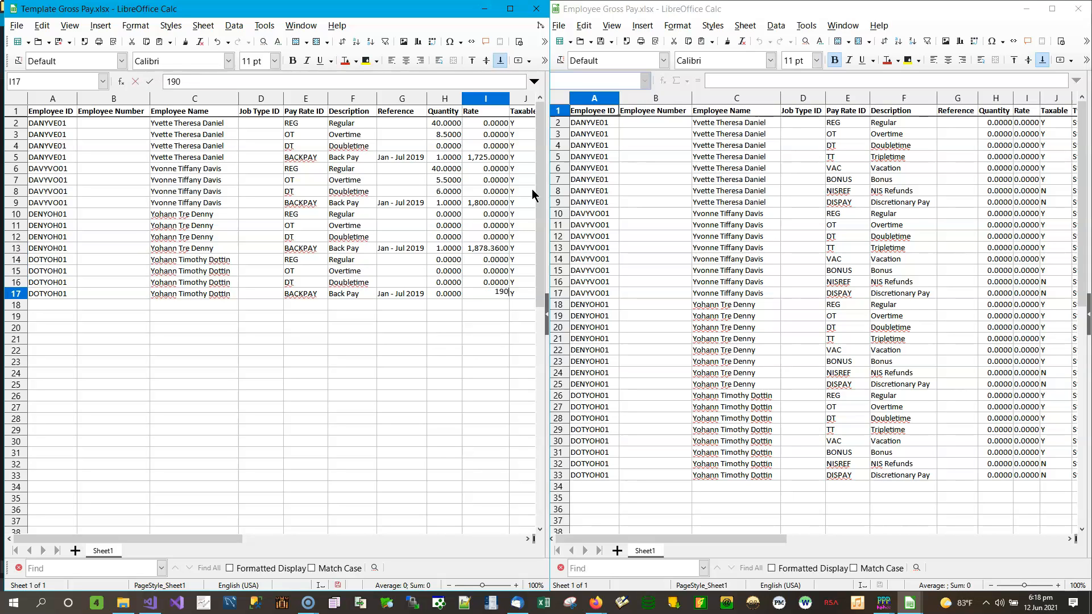
key("Up")
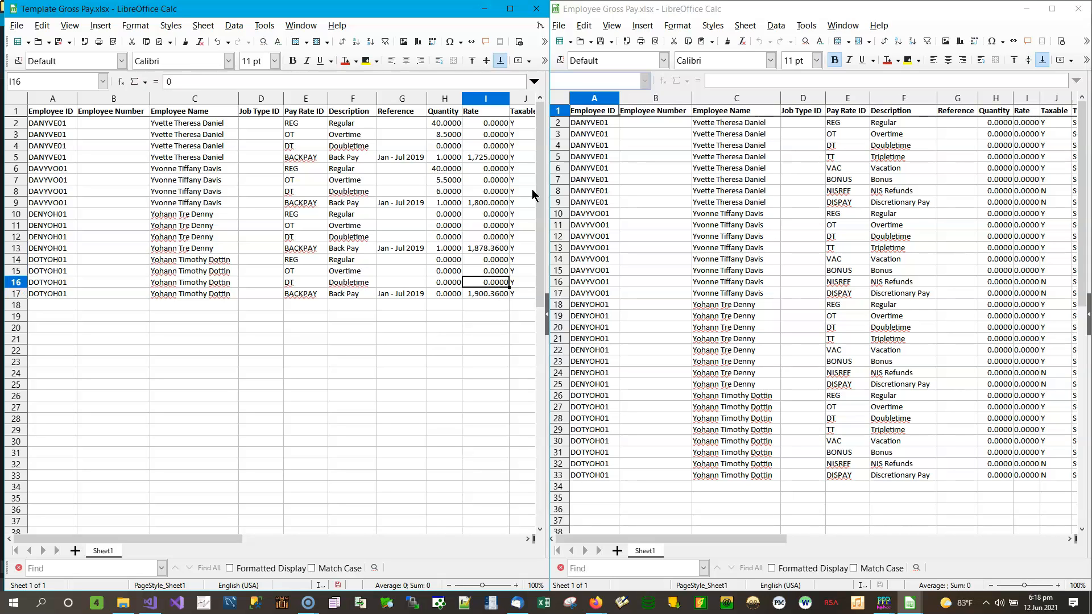
key("Left")
key("Down")
type("1")
key("Up")
key("Up")
key("Up")
Enter quantities 32, 8, 5.9 in H14–H16 and 40, 25 in H10–H11, then review the column.
type("32")
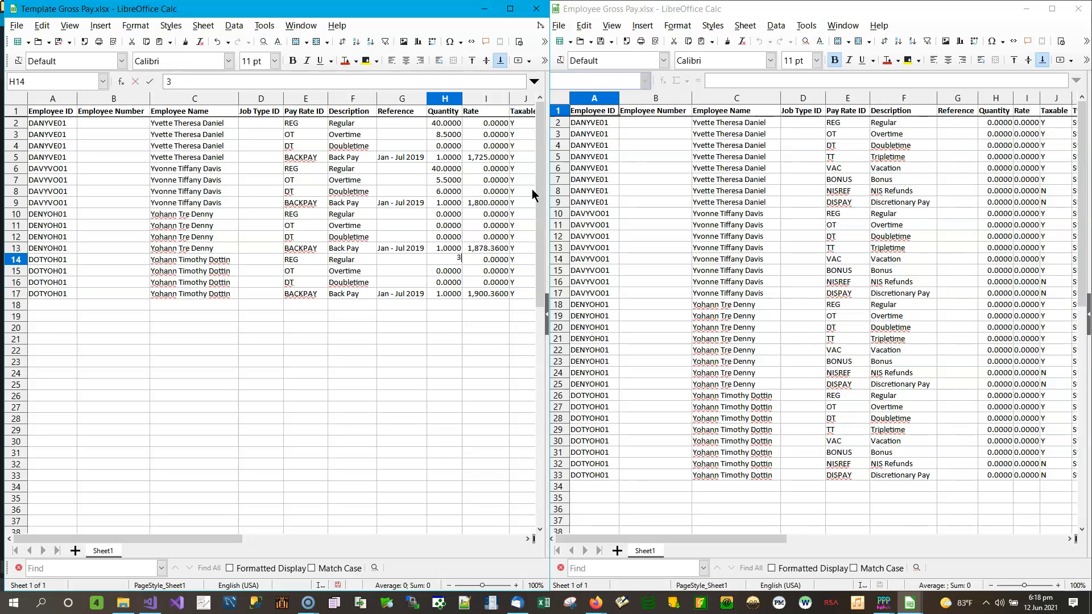
key("Return")
type("8")
key("Return")
type("5.9")
key("Up")
key("Up")
key("Up")
key("Up")
key("Up")
key("Up")
type("40")
key("Return")
type("25")
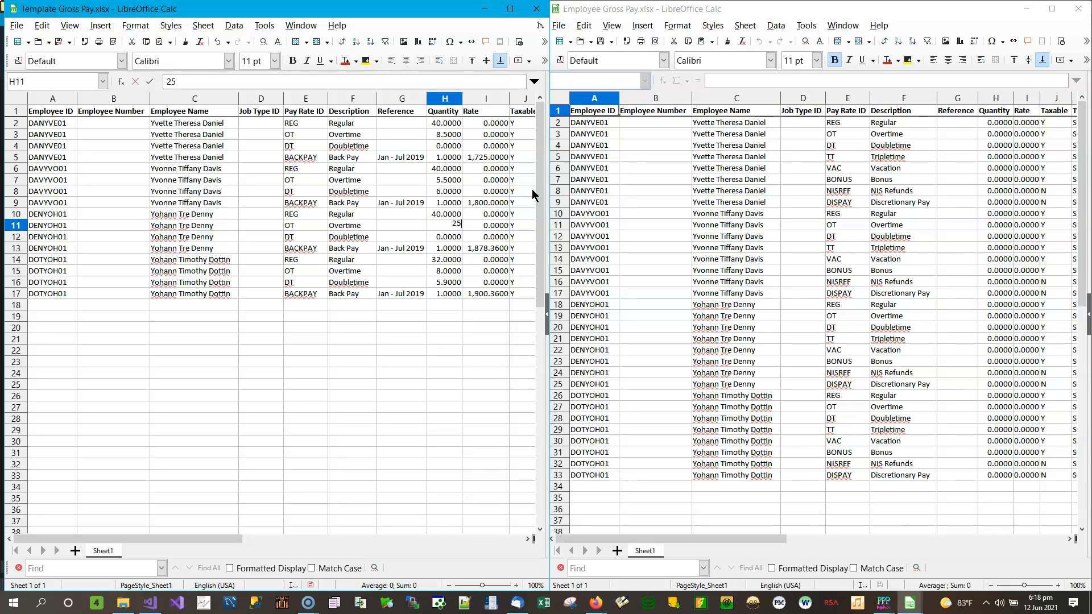
key("Return")
key("Up")
key("Up")
key("Up")
key("Up")
key("Up")
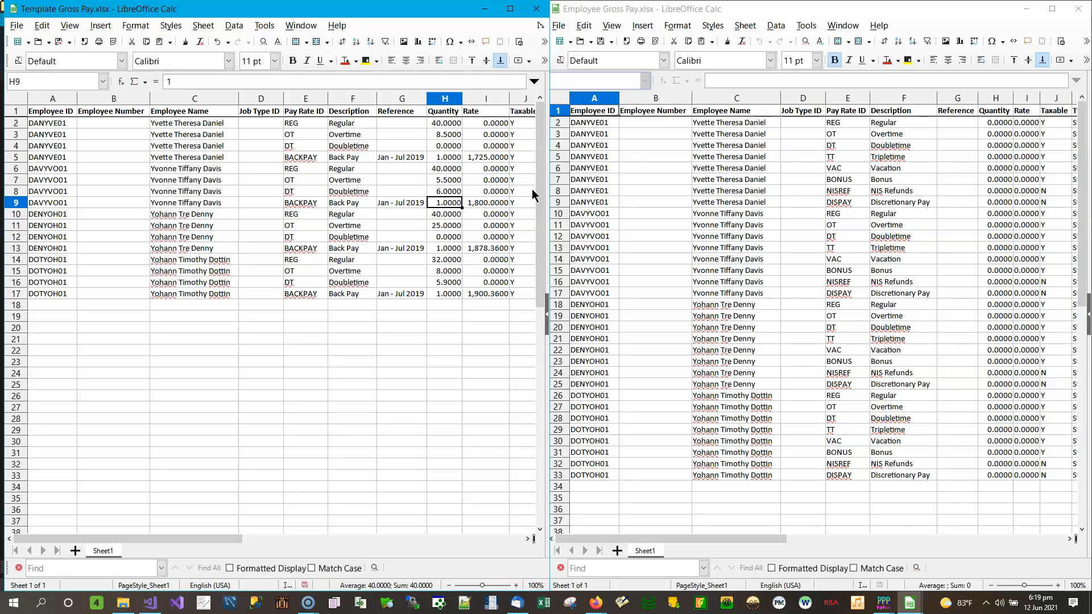
key("Up")
key("Up")
key("Up")
key("Down")
key("Down")
key("Down")
key("Down")
key("Down")
key("Down")
key("Down")
key("Down")
key("Down")
key("Down")
key("Down")
key("Down")
key("Down")
key("Up")
key("Up")
key("Up")
key("Up")
key("Up")
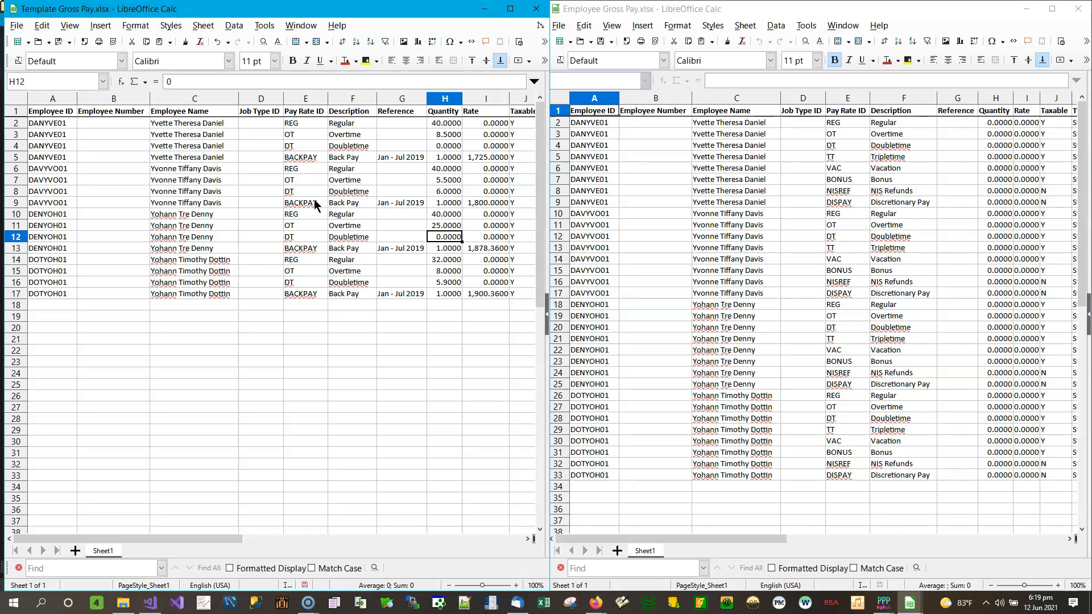
Switch to Employee Gross Pay and scroll right to show its Quantity and Rate columns.
left_click(1069, 538)
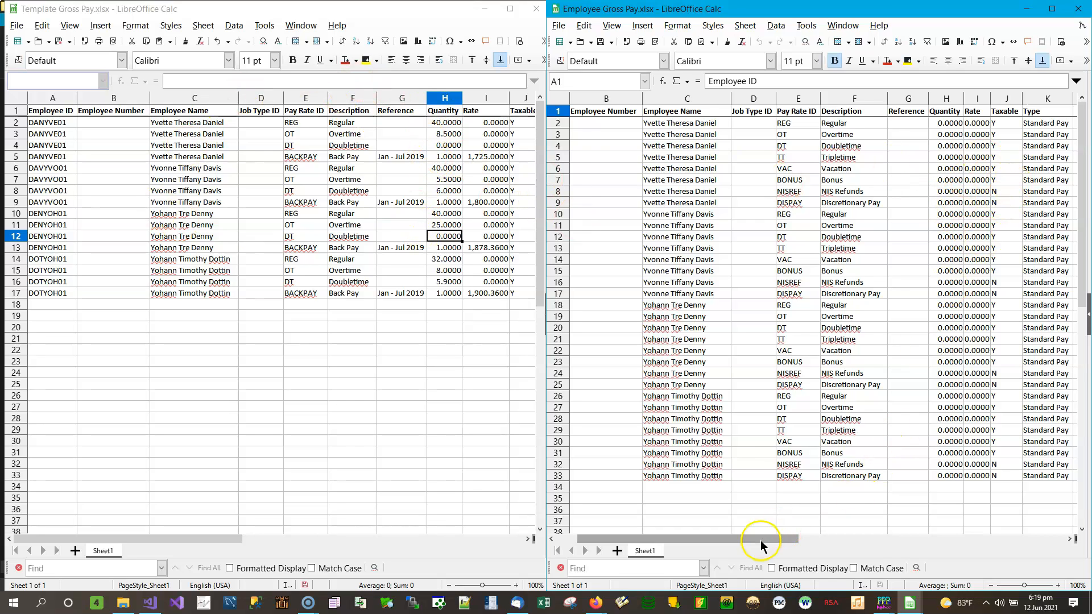
left_click_drag(765, 538, 707, 541)
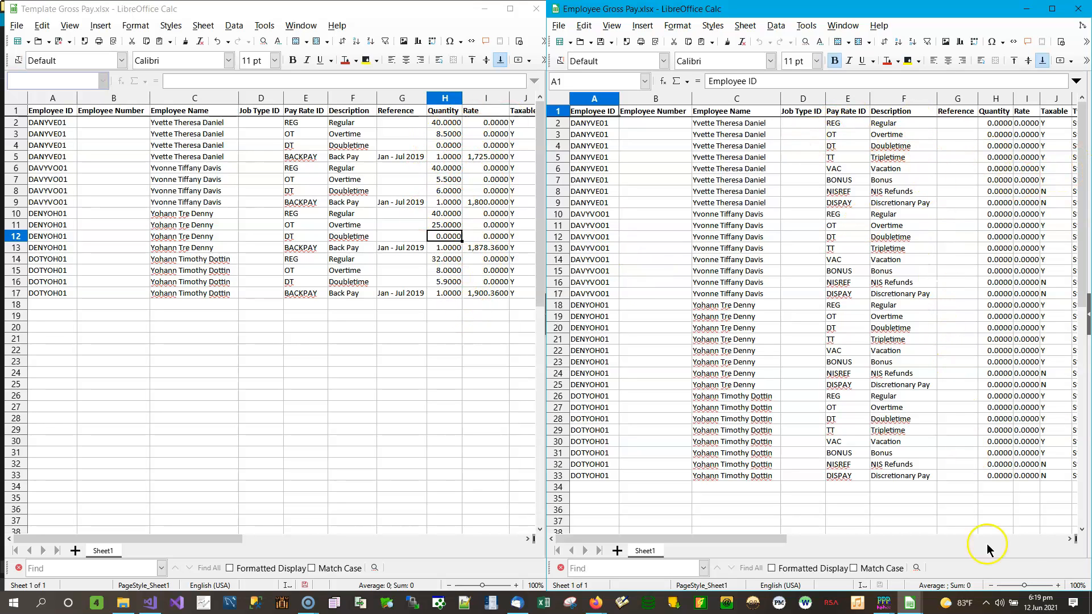
left_click(1071, 539)
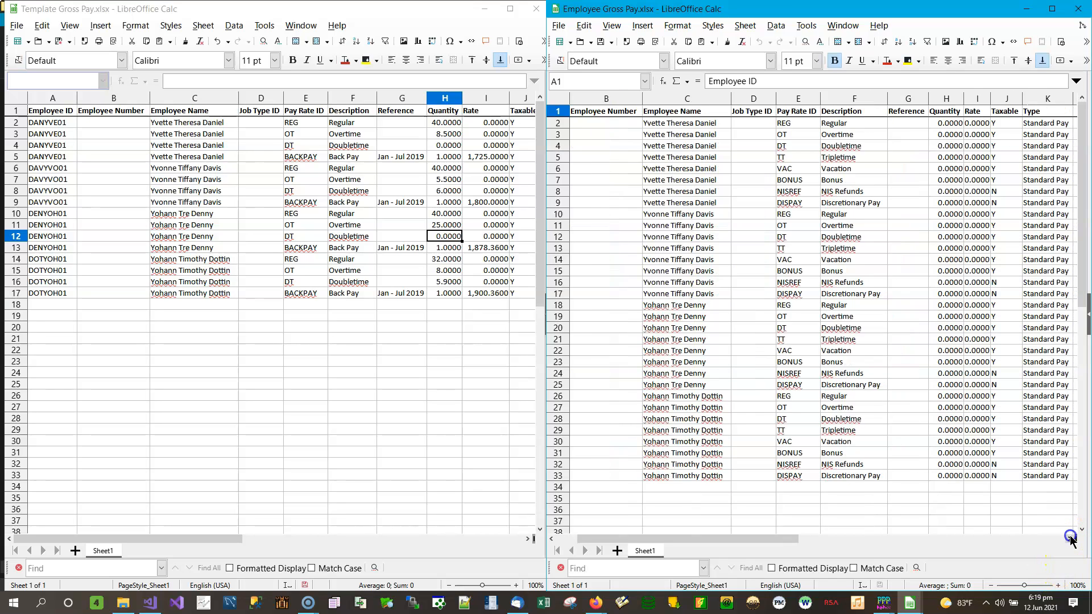
left_click(1071, 540)
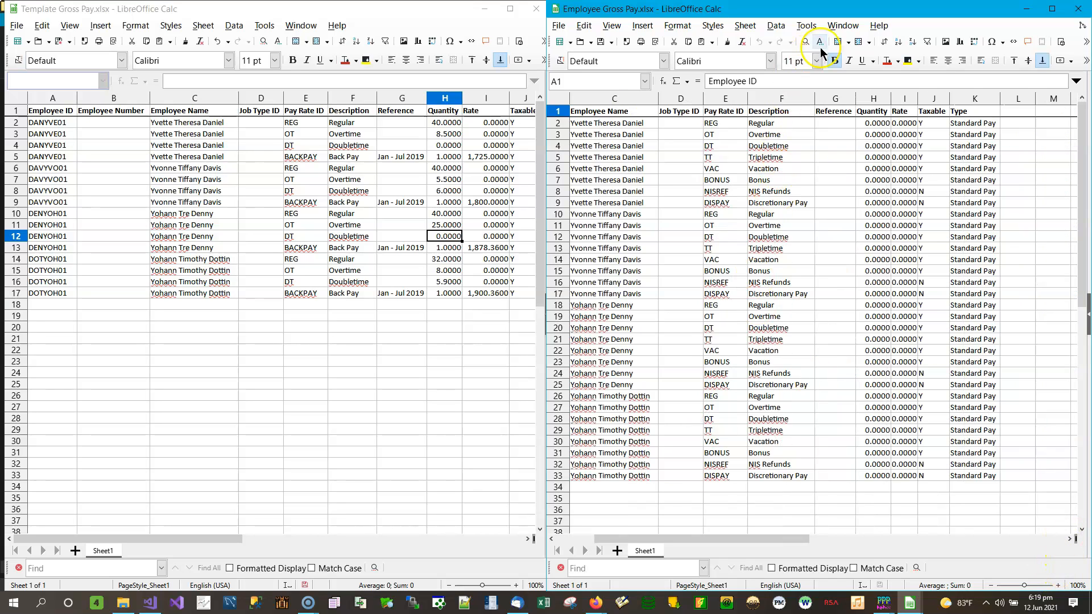
Enter quantity 1 in H2 and rate 45,239.52 in I2, then autofit the Rate column.
left_click(877, 124)
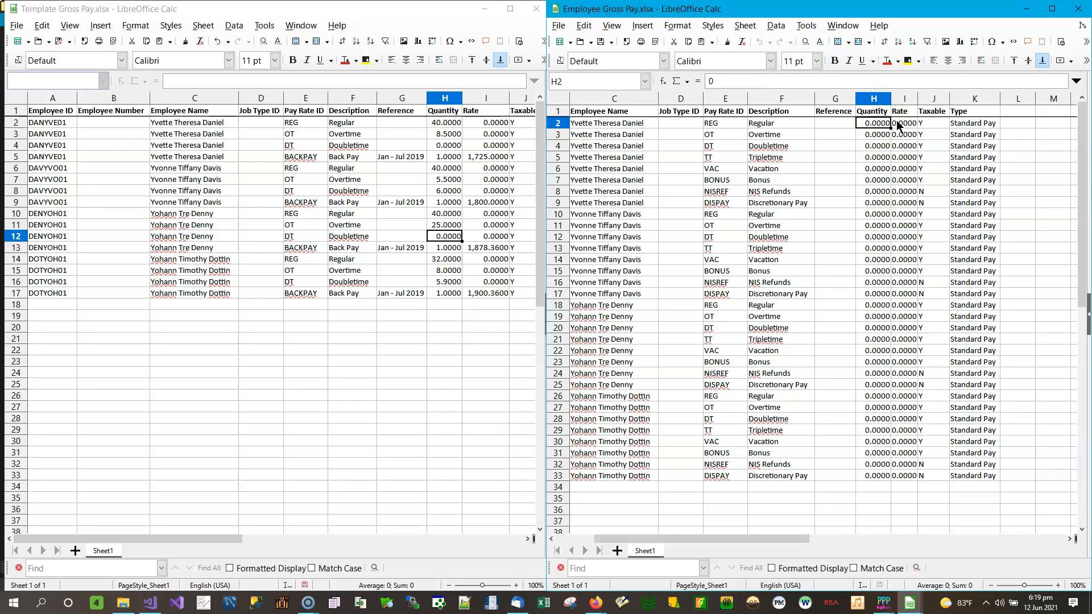
type("1")
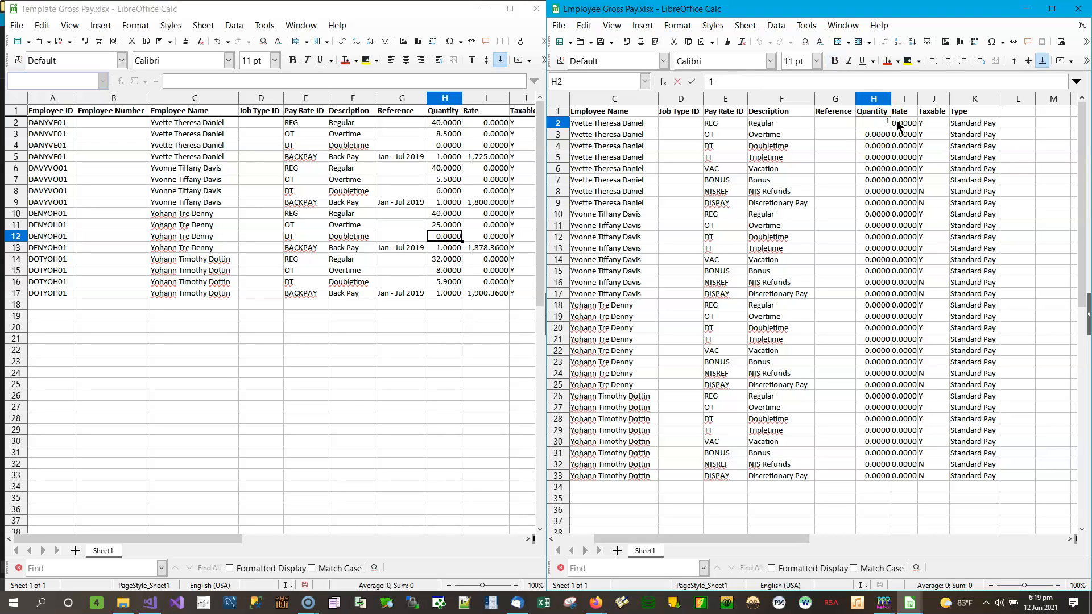
key("Tab")
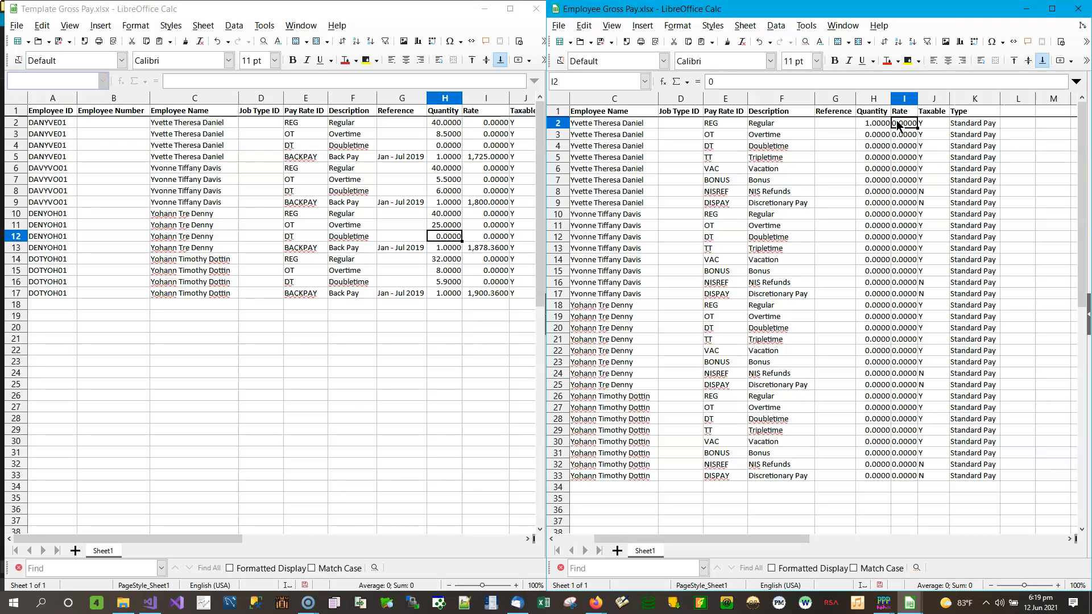
type("45239.52")
key("Return")
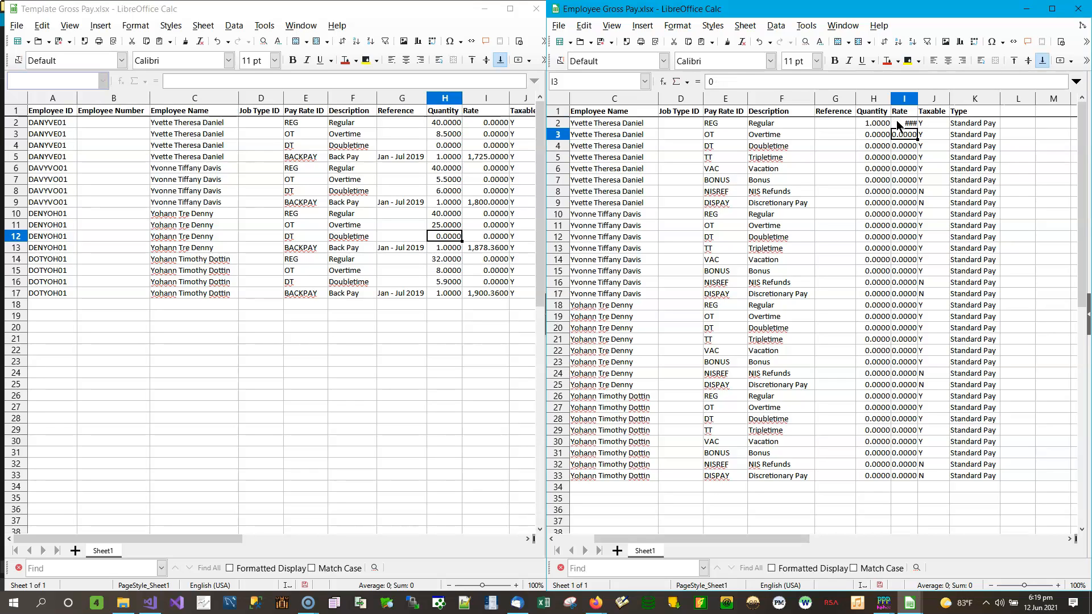
double_click(919, 100)
Give H3 and H4 quantity 1, with Overtime rate 3,625.54 and Doubletime rate 3,625.25.
left_click(870, 135)
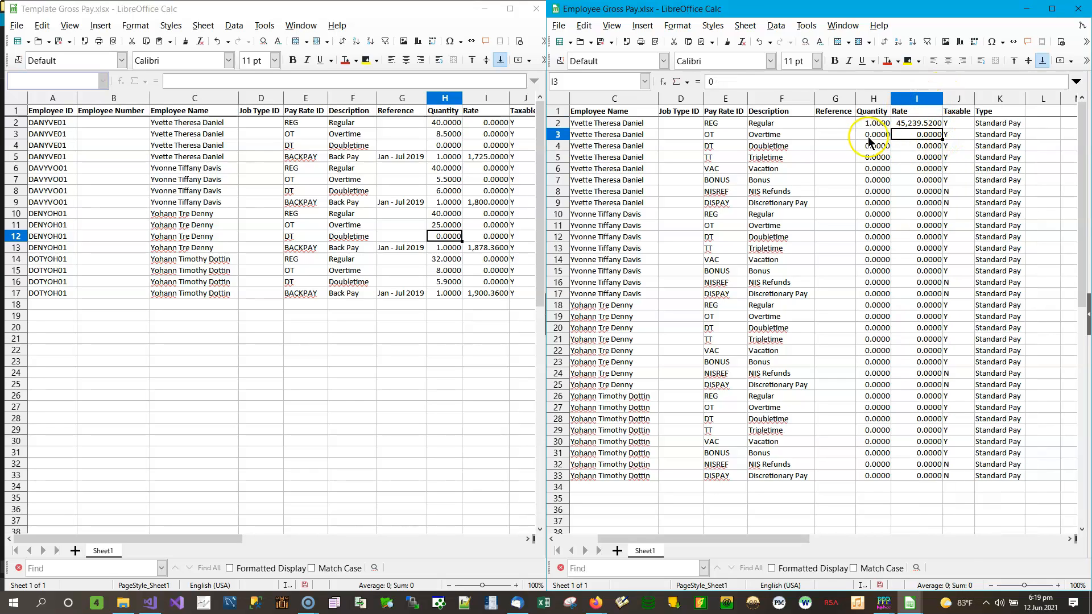
type("1")
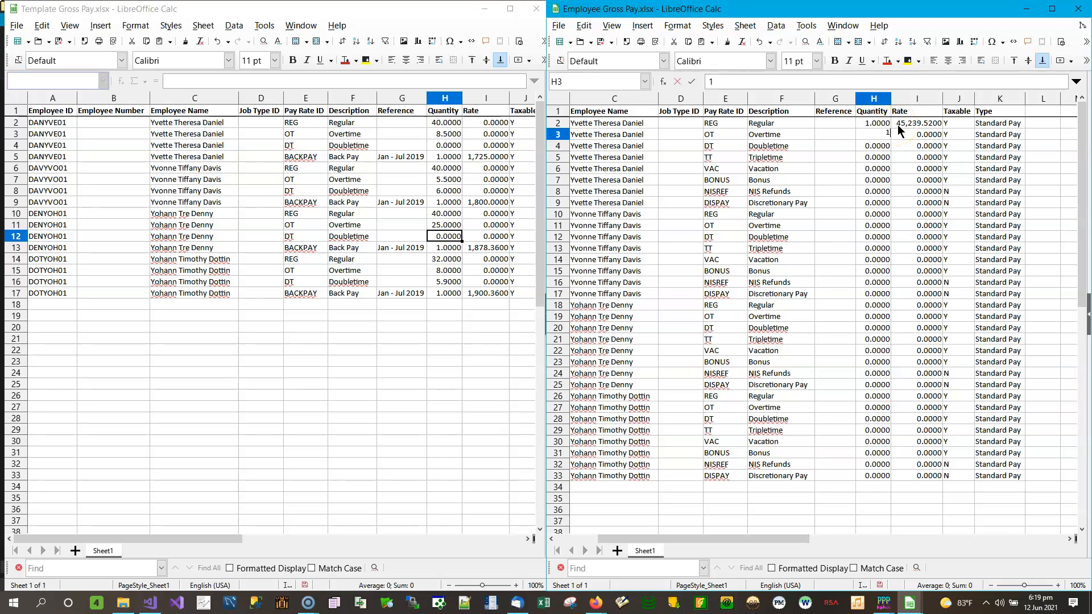
key("Return")
type("1")
key("Up")
key("Right")
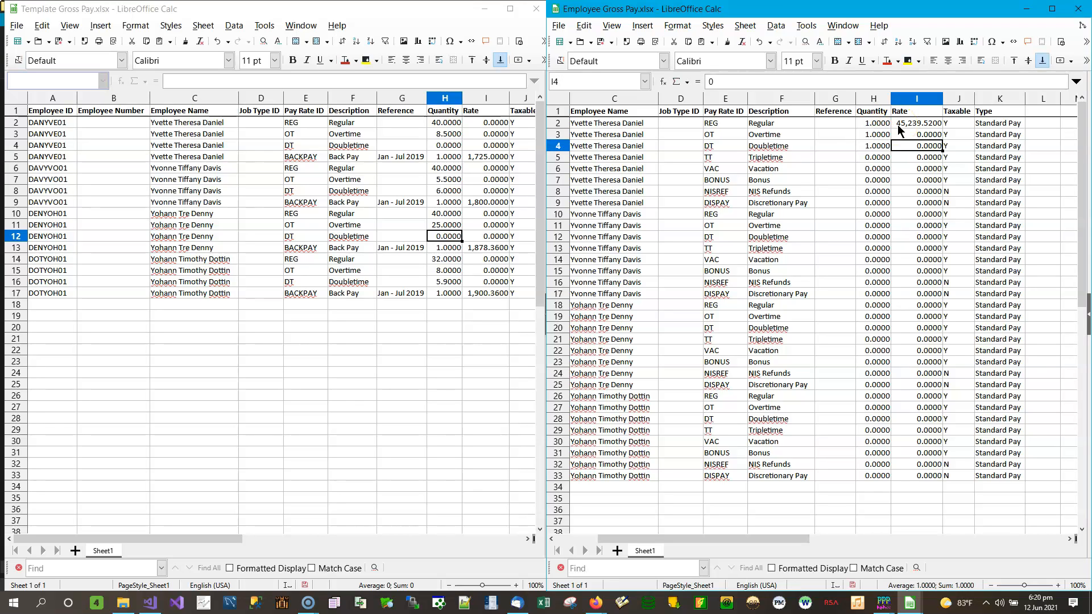
type("3625.54")
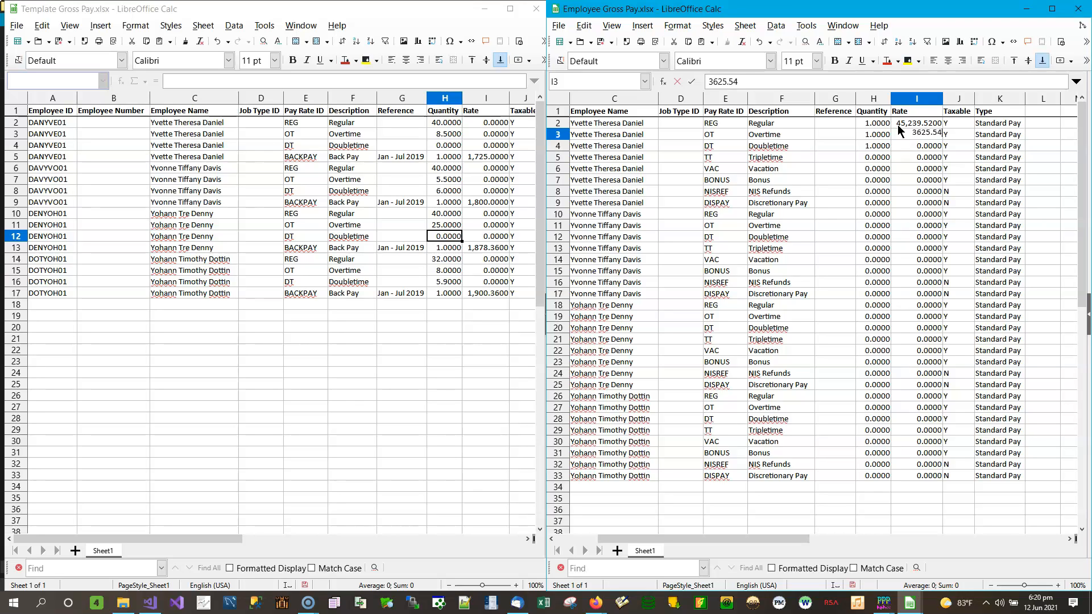
key("Return")
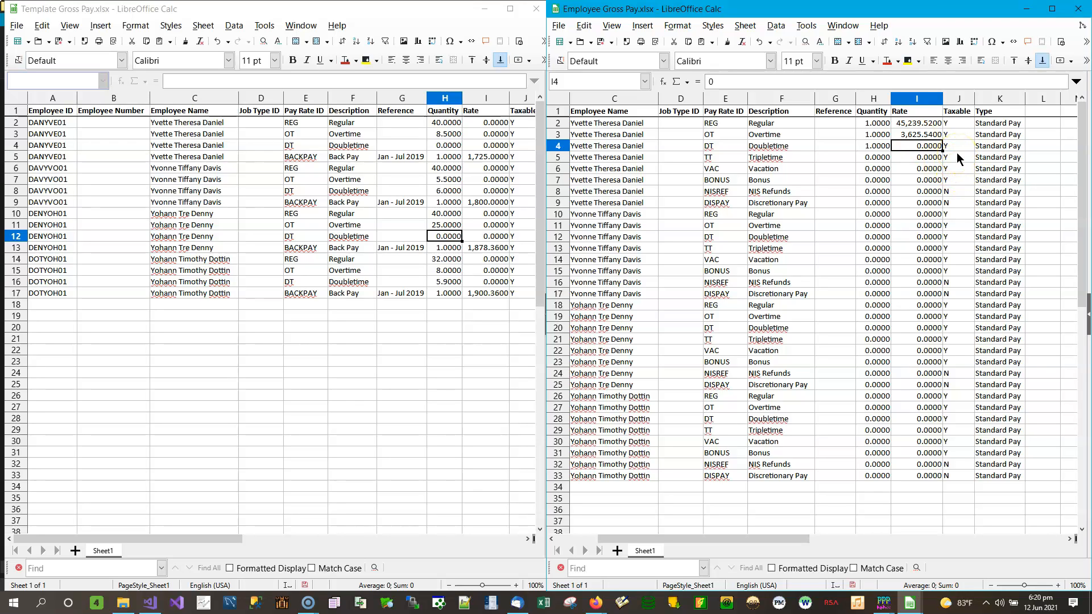
type("3,625.25")
key("Return")
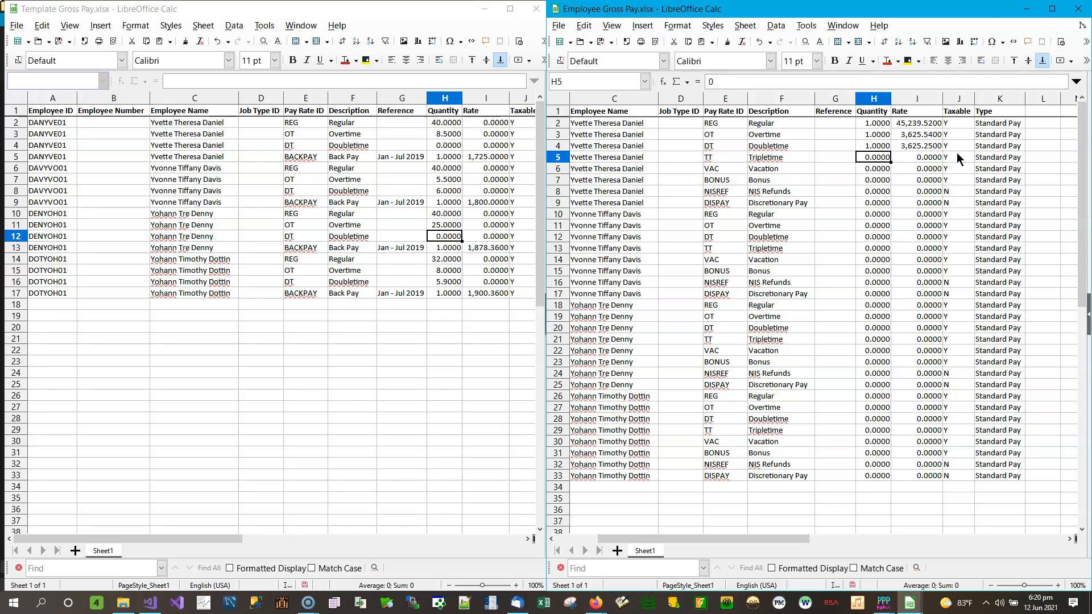
Fill quantity 1 into H5–H7, H10, H11 and the next cell, leaving H8 at 0.
type("1")
key("Return")
type("1")
key("Return")
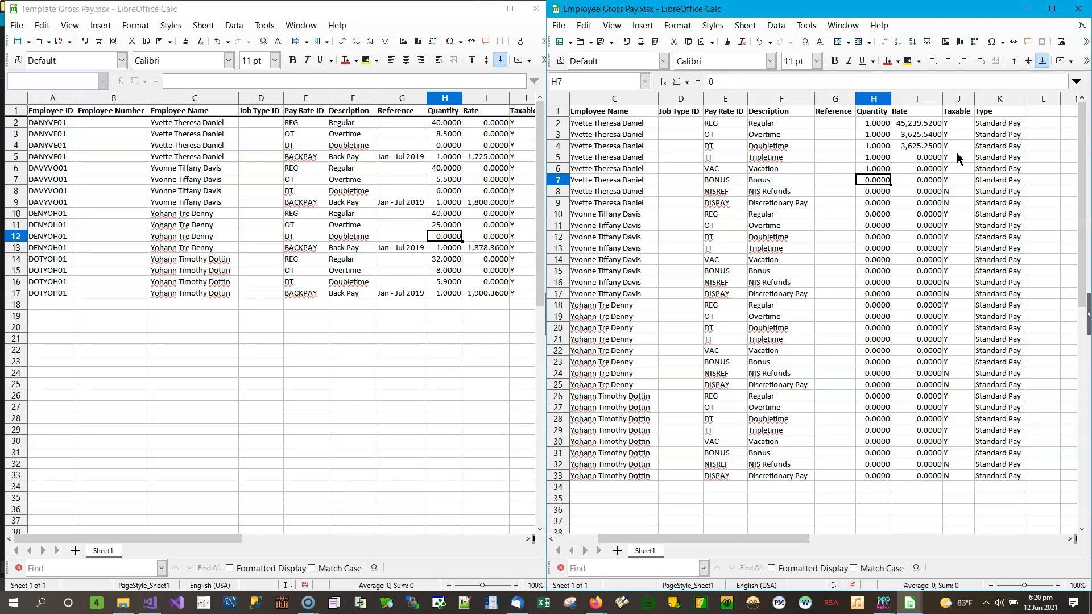
type("1")
key("Return")
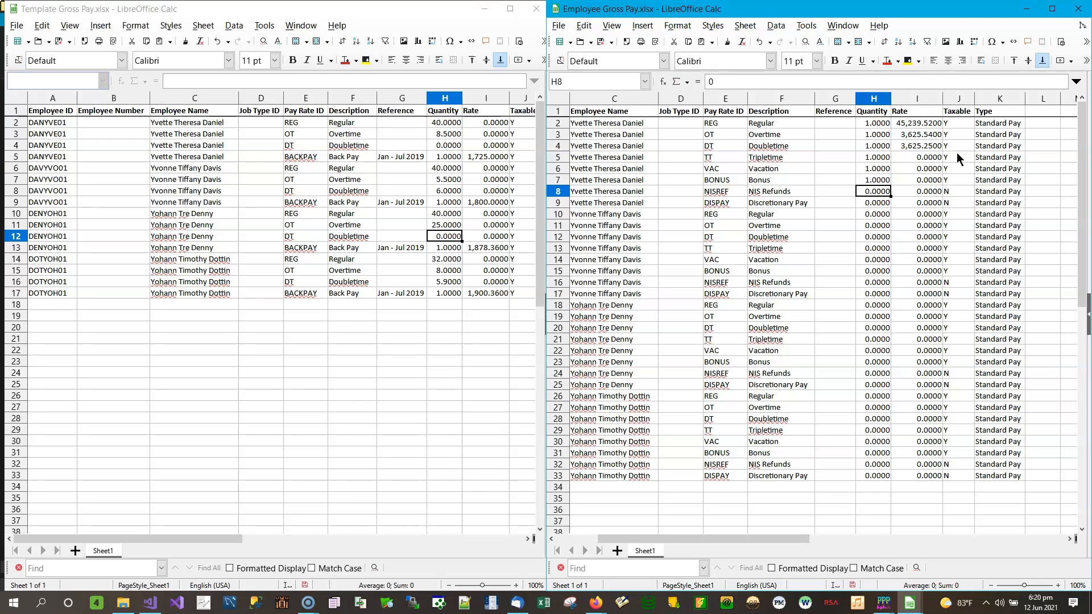
key("Return")
key("Down")
key("Down")
key("Up")
type("1")
key("Return")
type("1")
key("Return")
type("1")
key("Return")
key("Return")
type("1")
key("Return")
key("Down")
key("Down")
key("Down")
key("Up")
key("Up")
key("Up")
key("Down")
key("Down")
key("Down")
key("Up")
key("Up")
key("Up")
Enter the Tripletime rate 5,422 in I5.
key("Right")
key("Up")
key("Up")
key("Up")
key("Up")
key("Up")
key("Up")
key("Up")
key("Up")
key("Up")
key("Up")
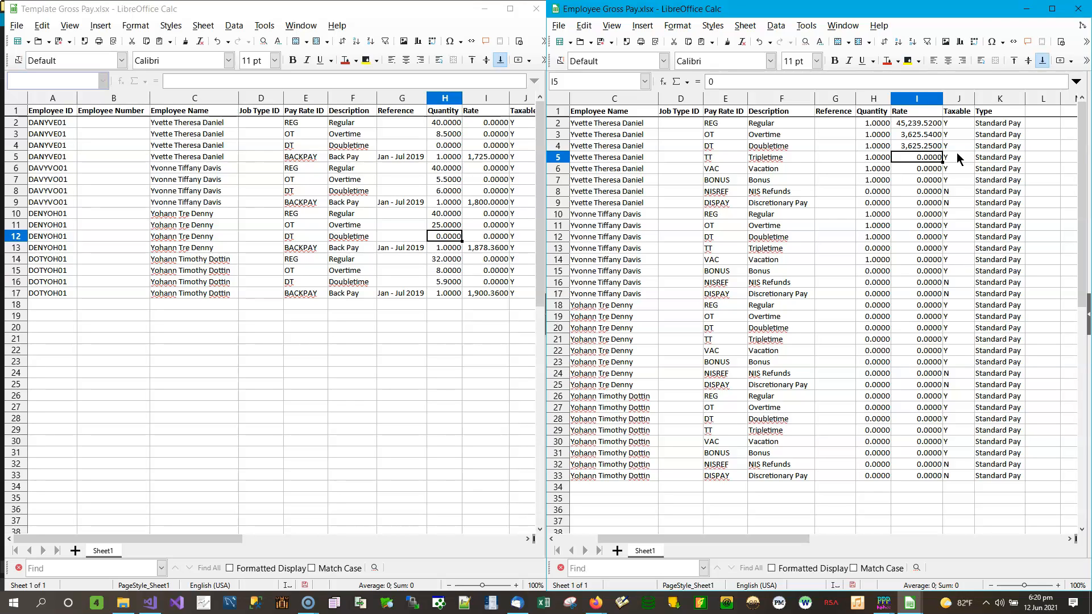
key("Down")
key("Down")
key("Up")
key("Up")
key("Down")
key("Up")
type("5422.0")
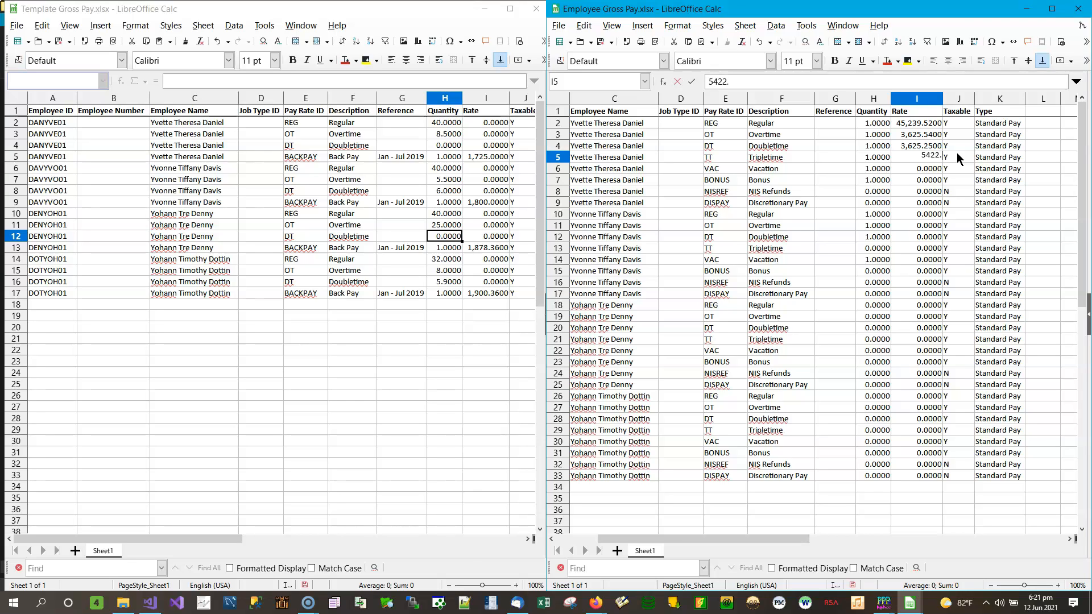
key("Return")
key("Down")
key("Down")
key("Down")
key("Down")
key("Down")
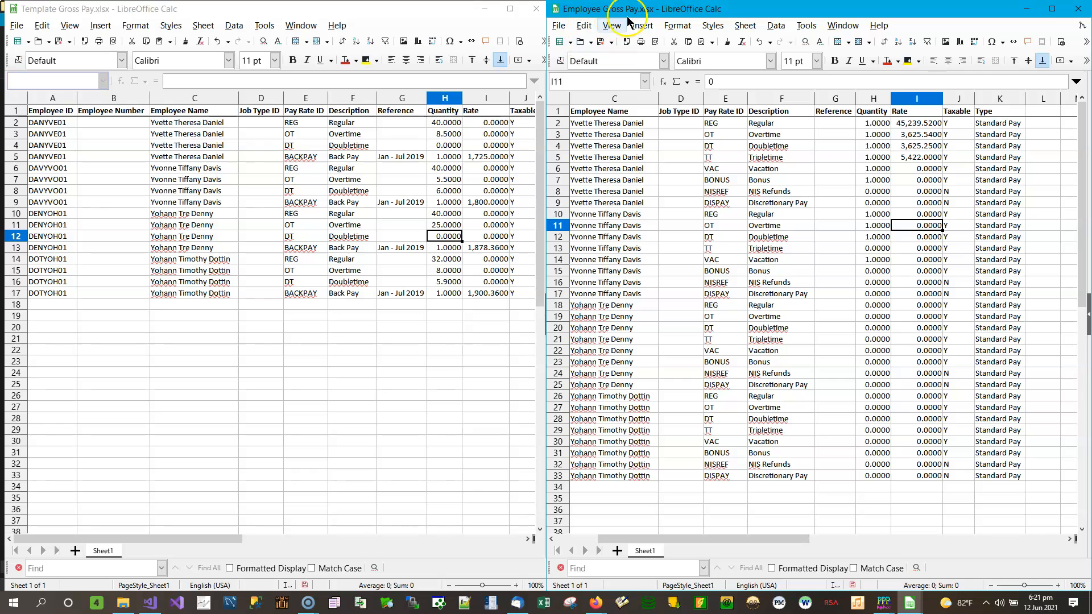
Save the Employee Gross Pay workbook, keeping the Excel format.
left_click(581, 45)
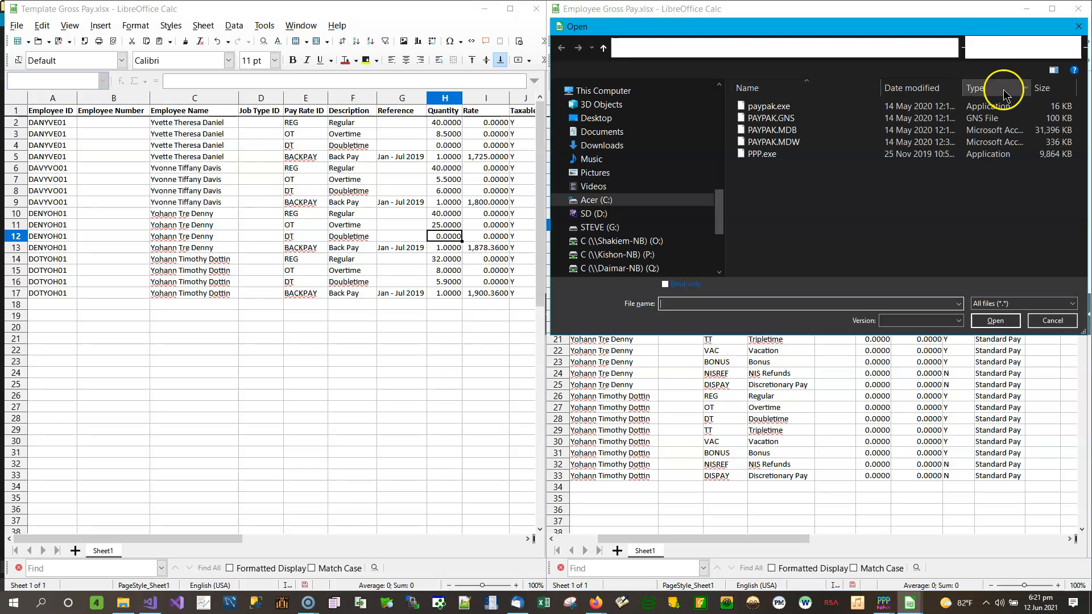
left_click(1080, 26)
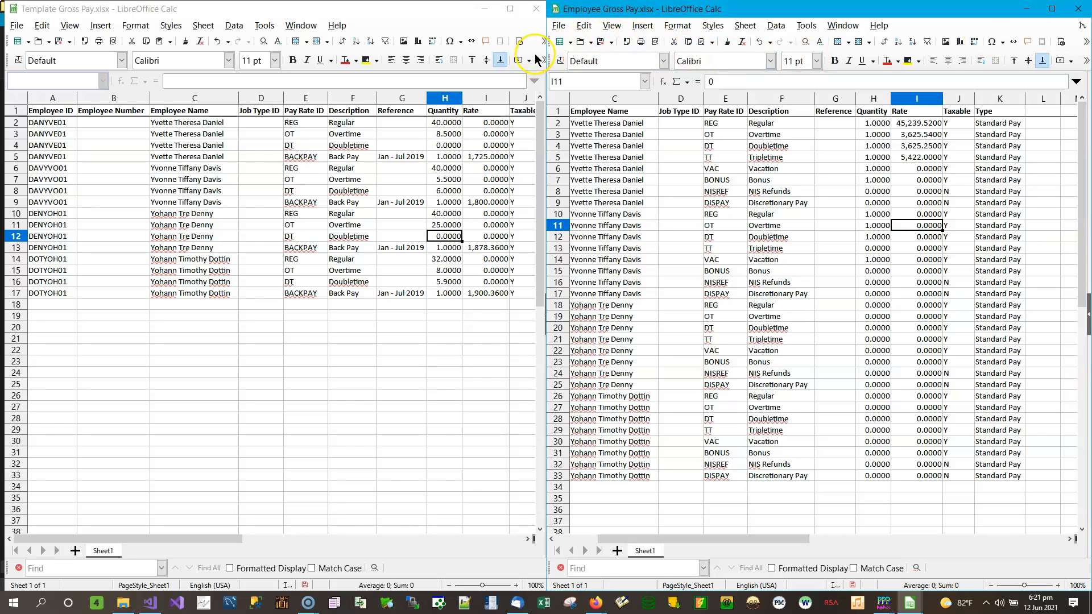
left_click(601, 42)
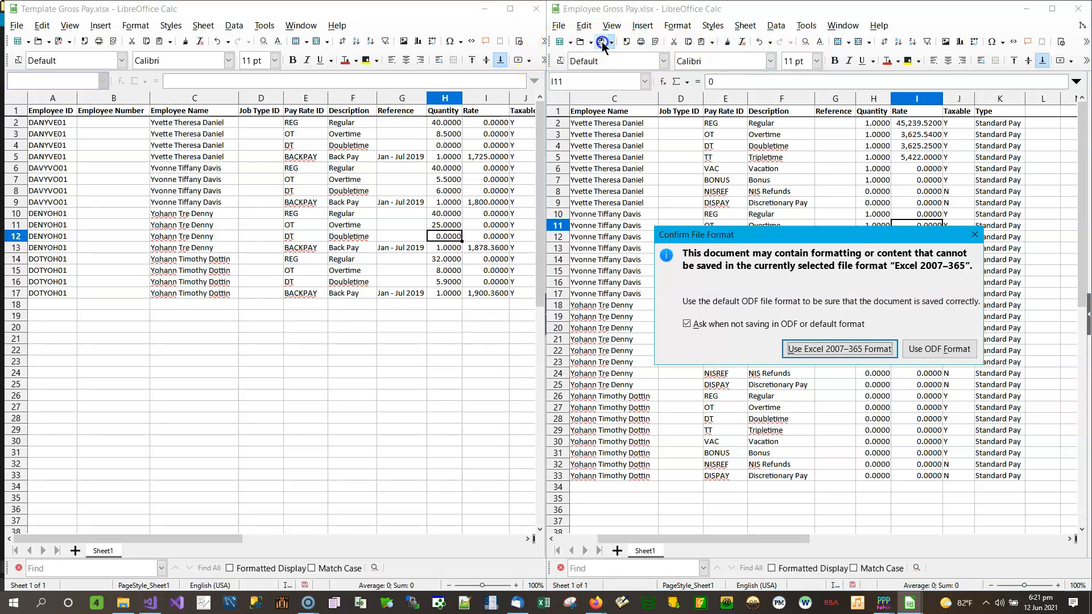
left_click(826, 349)
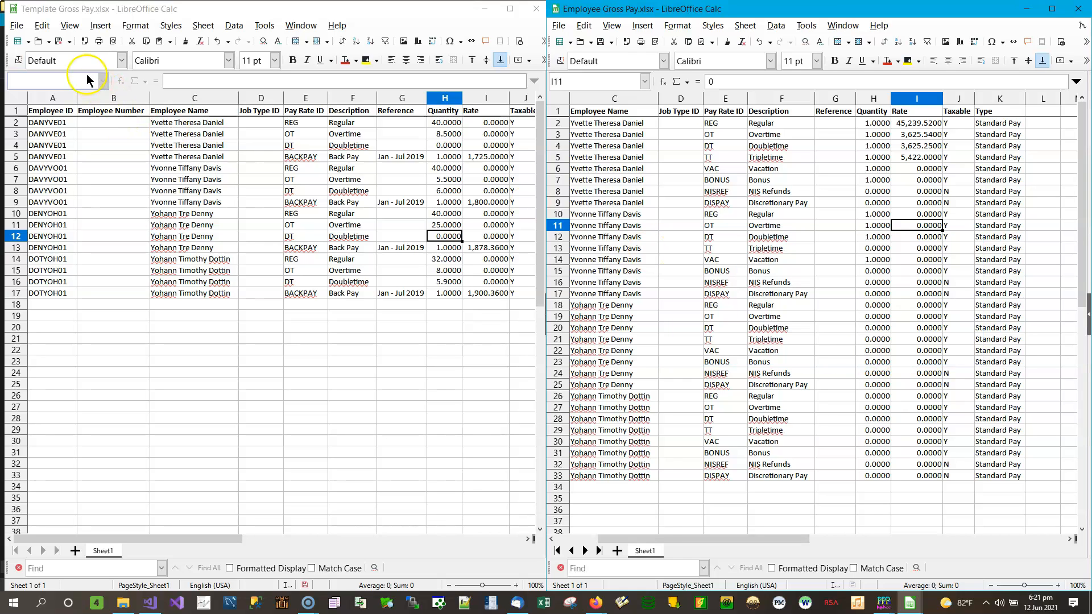
Save Template Gross Pay in Excel format, then close the Employee Gross Pay workbook.
left_click(69, 42)
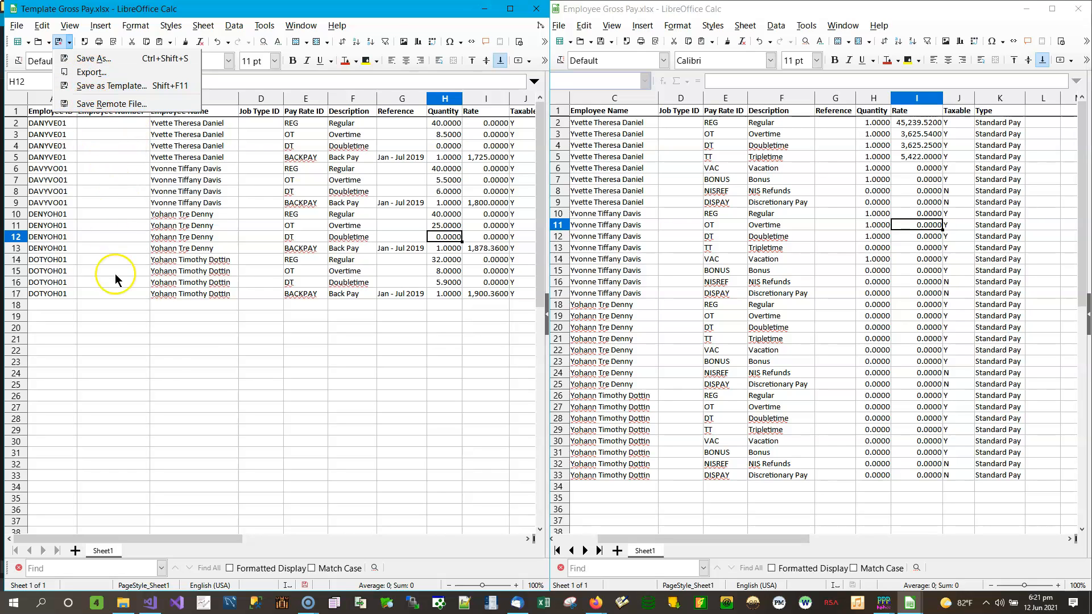
left_click(161, 360)
left_click(60, 42)
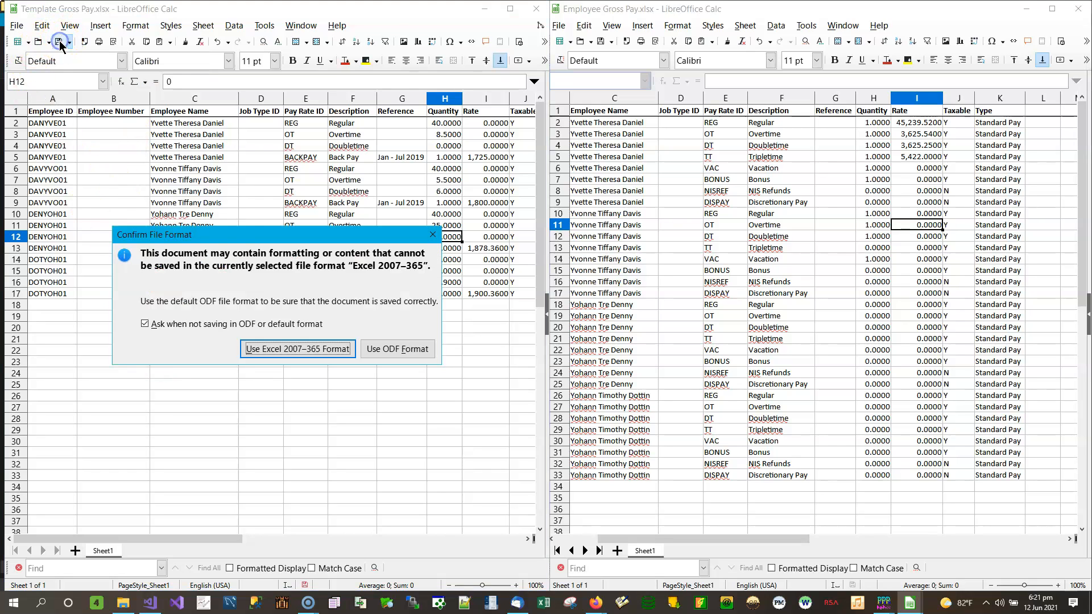
left_click(286, 349)
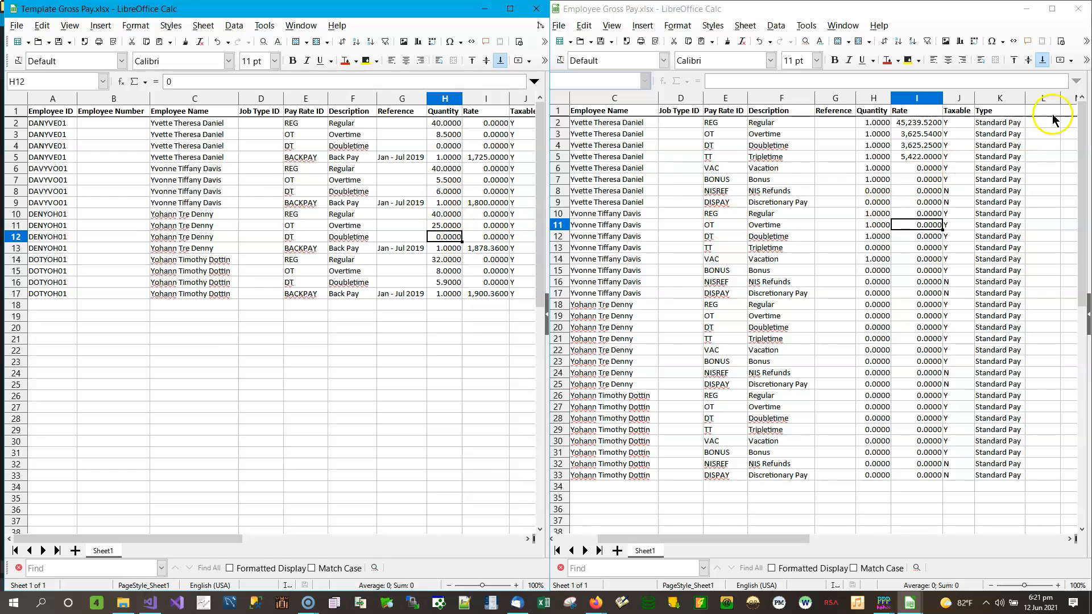
left_click(1077, 16)
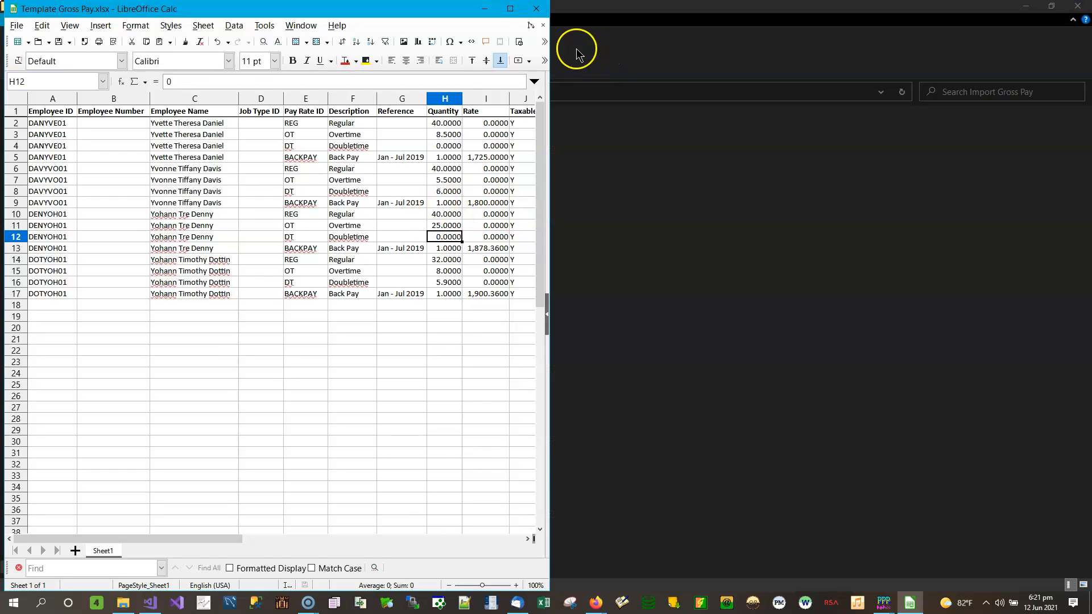
Close Template Gross Pay and open Employee Gross Pay.csv in Notepad++ to check line 2's quantity and rate.
left_click(536, 8)
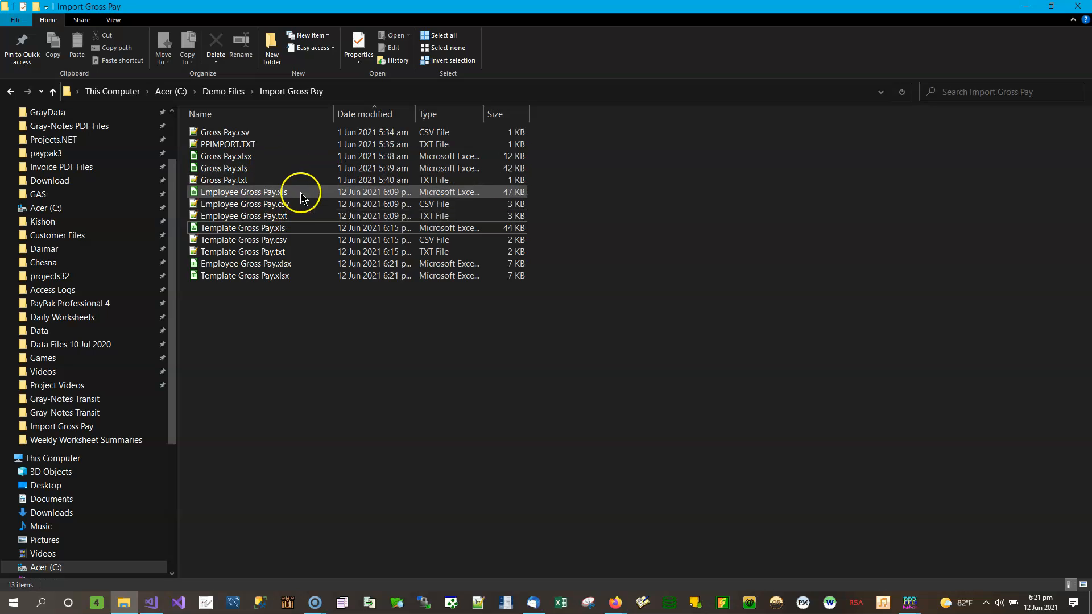
right_click(257, 207)
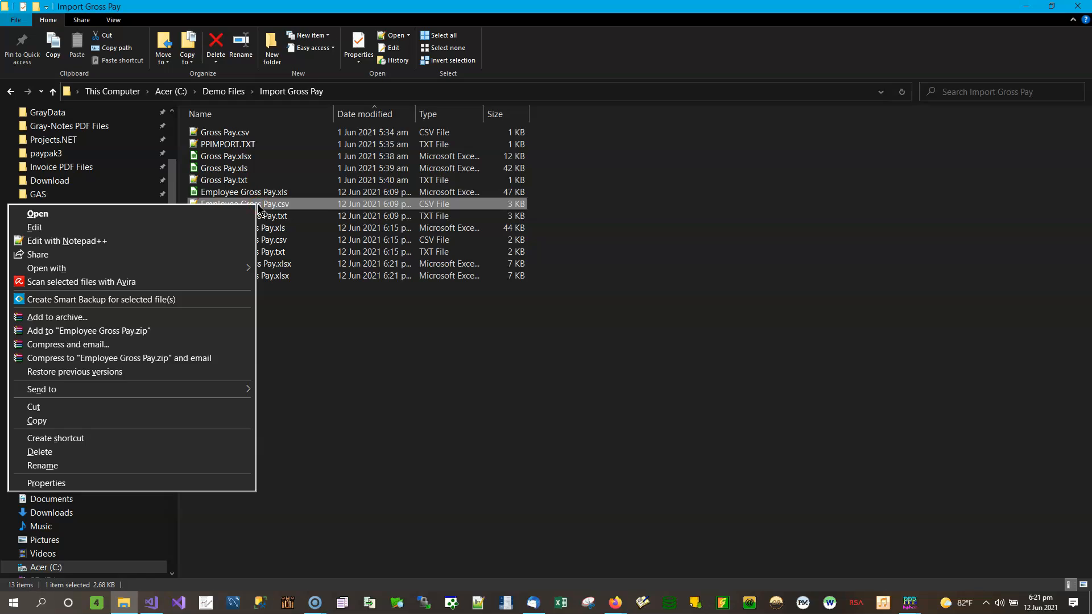
left_click(121, 243)
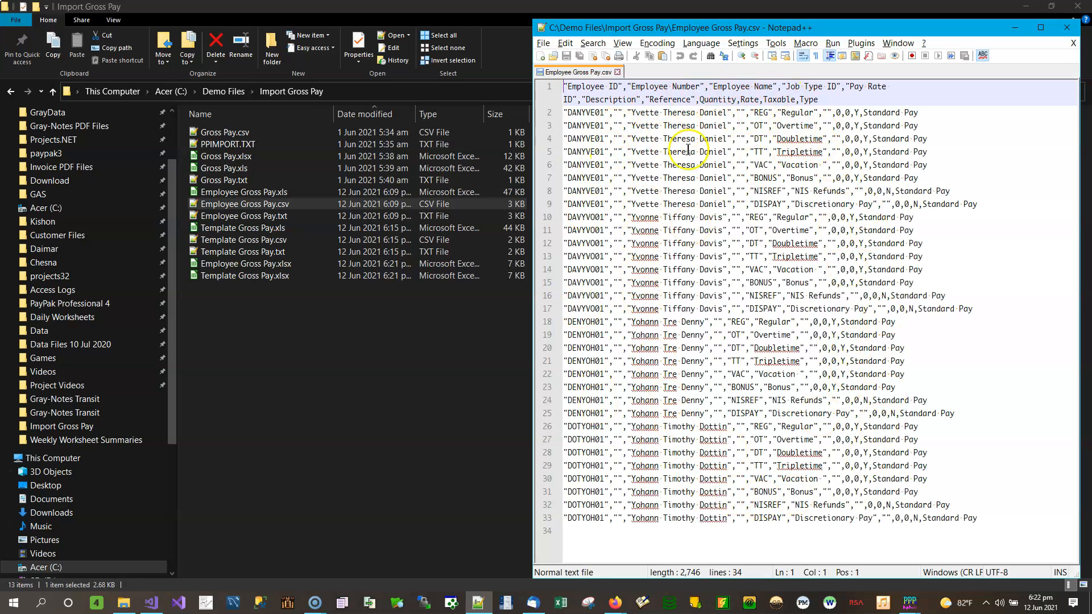
double_click(839, 112)
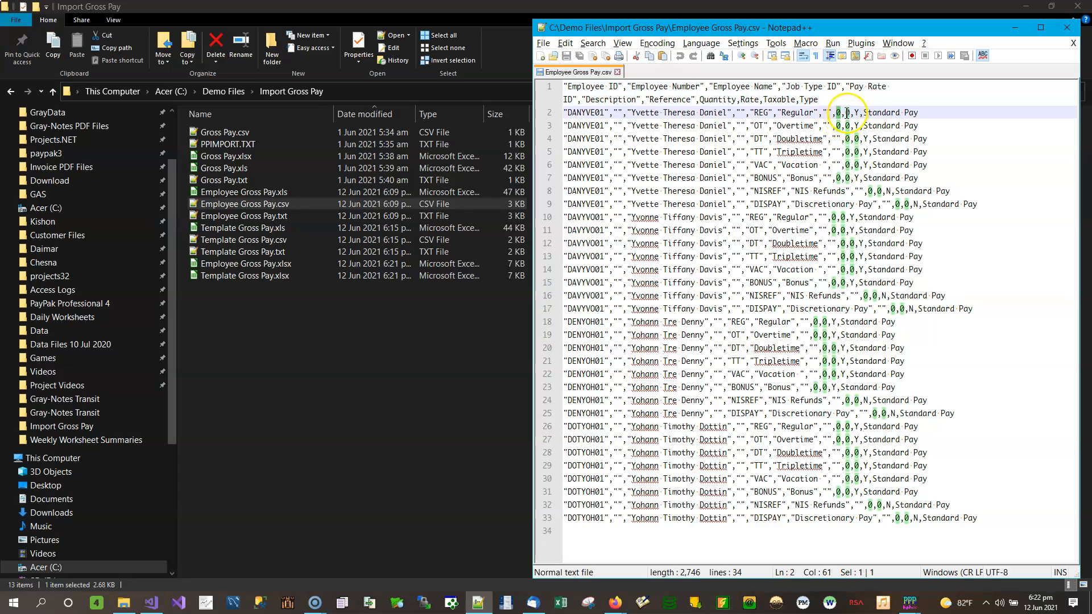
double_click(848, 112)
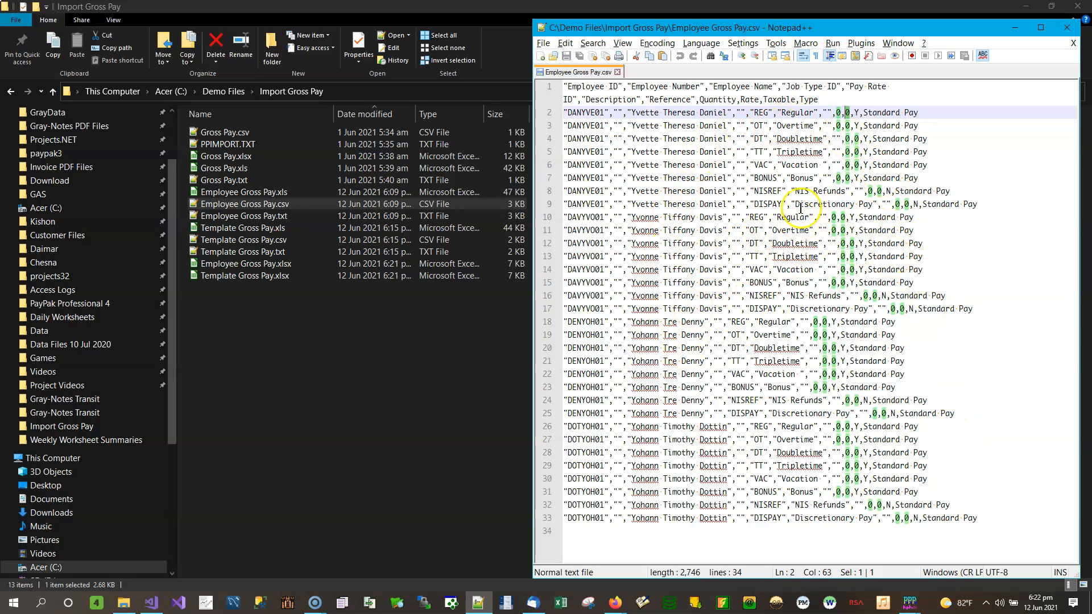
Open Employee Gross Pay.txt in Notepad++ and snap it to the left half beside the CSV window.
left_click(319, 210)
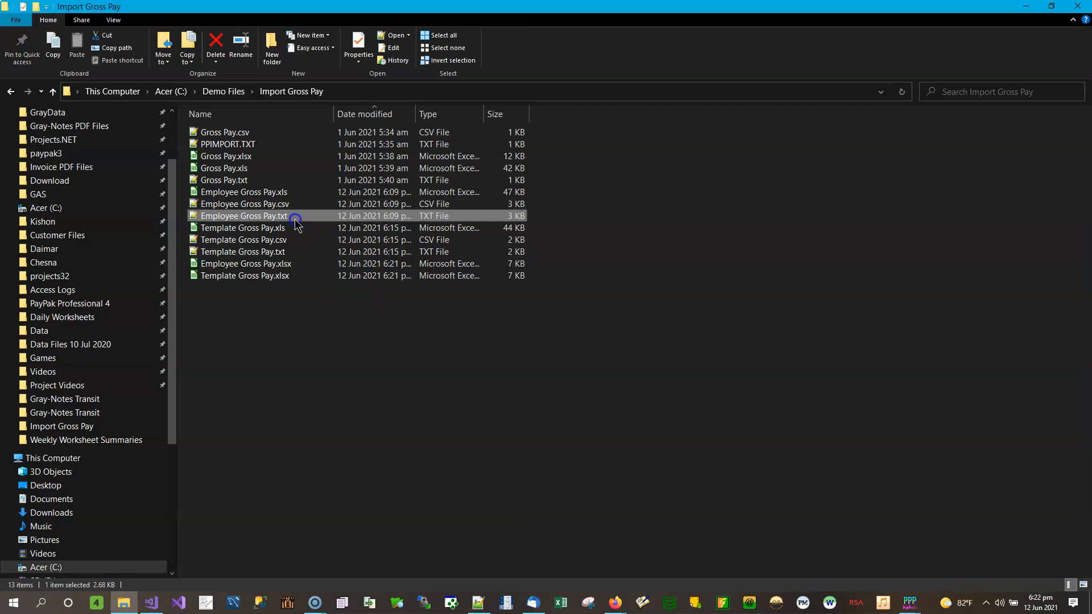
left_click(455, 240)
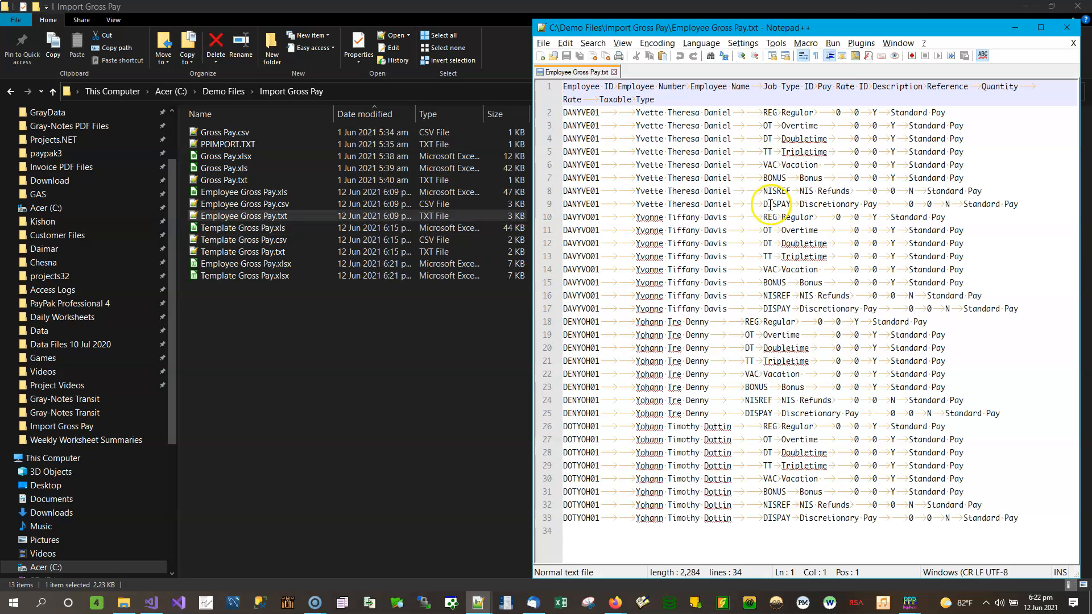
left_click_drag(896, 33, 470, 28)
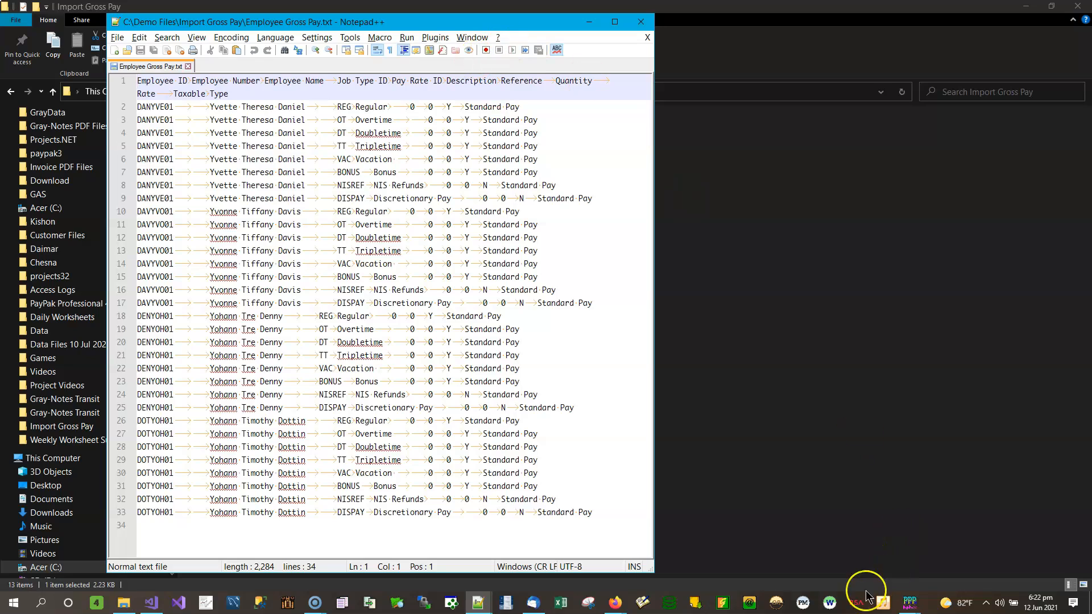
mouse_move(478, 602)
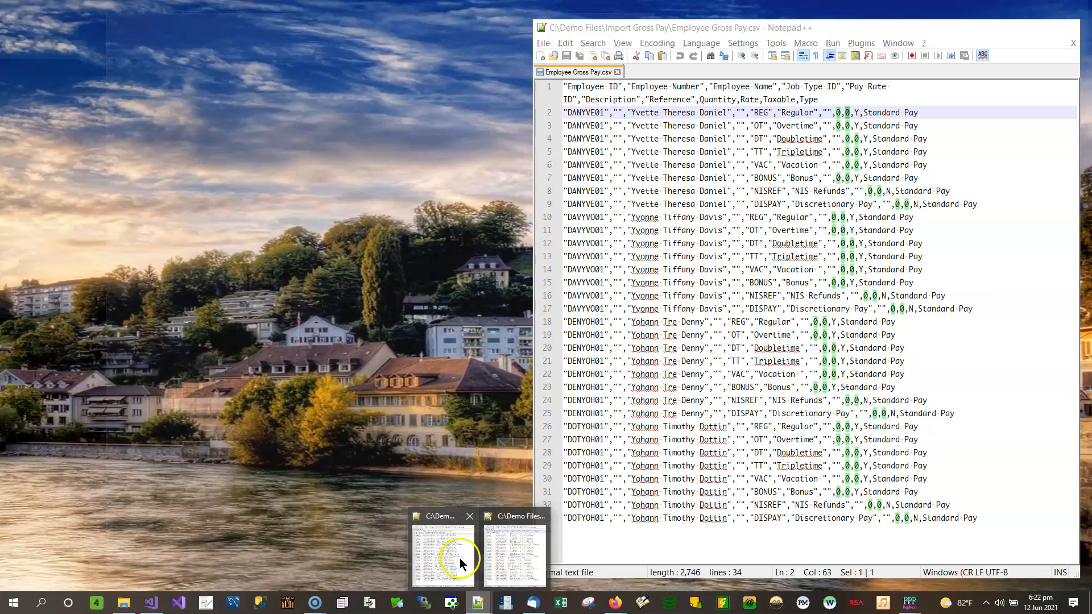
left_click(461, 563)
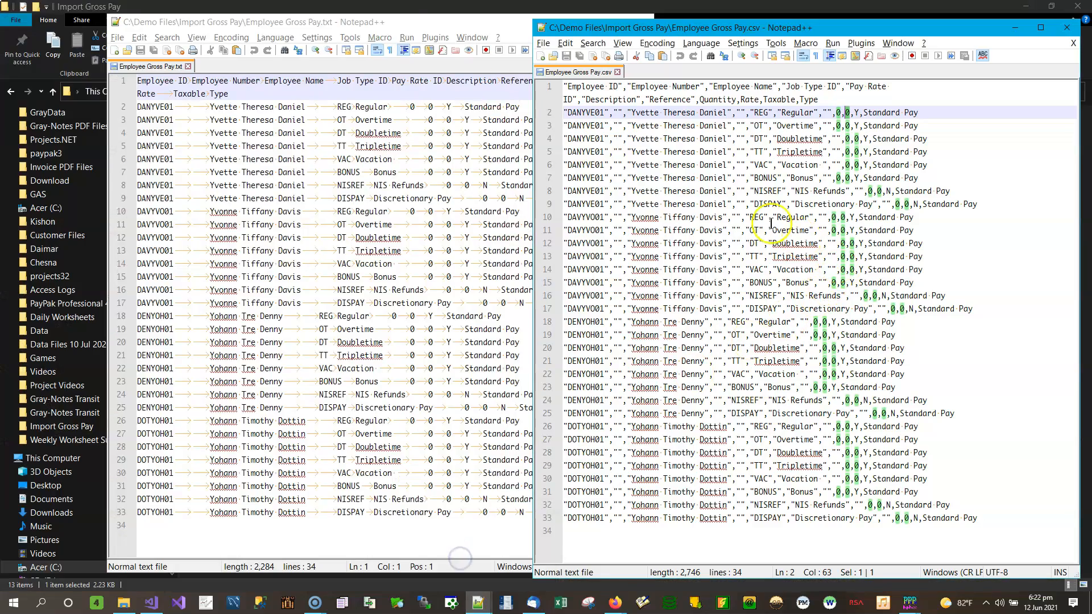
left_click_drag(311, 23, 0, 26)
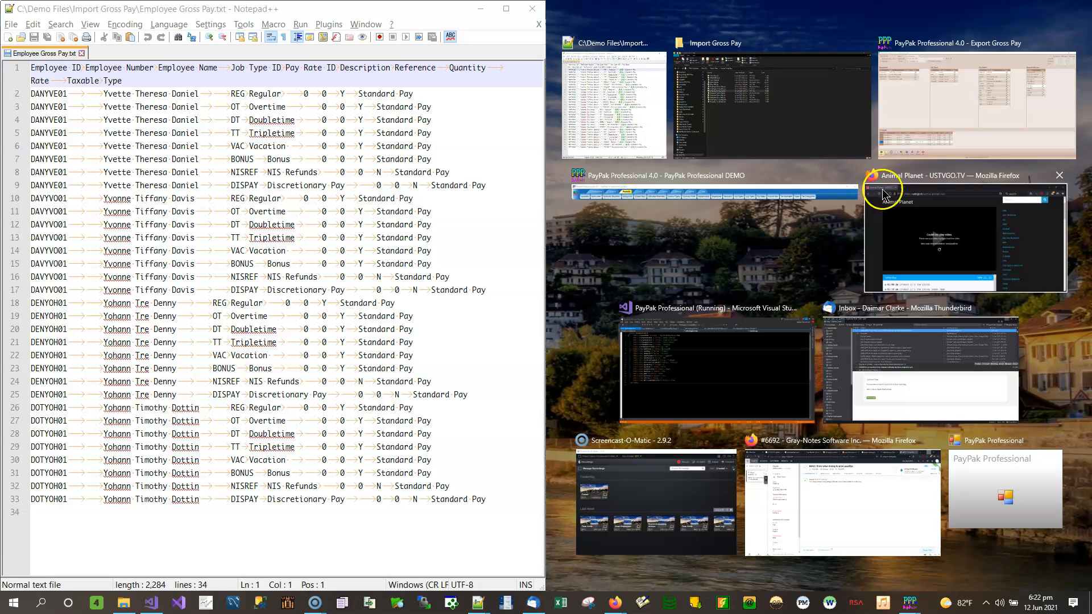
Snap the CSV window to the right half, compare both exports, then close the CSV.
left_click(625, 98)
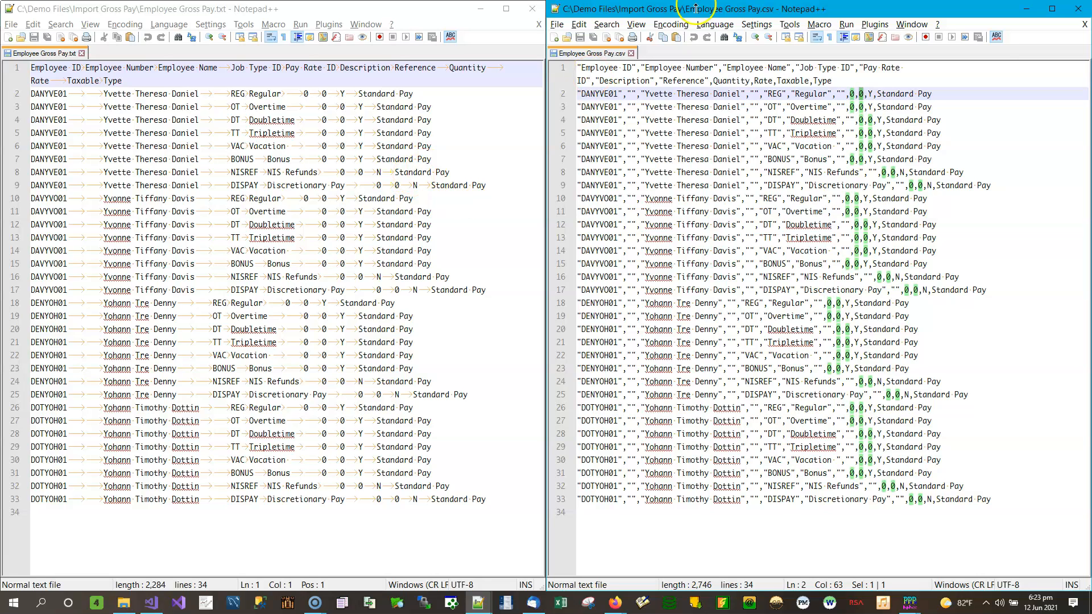
left_click(1077, 8)
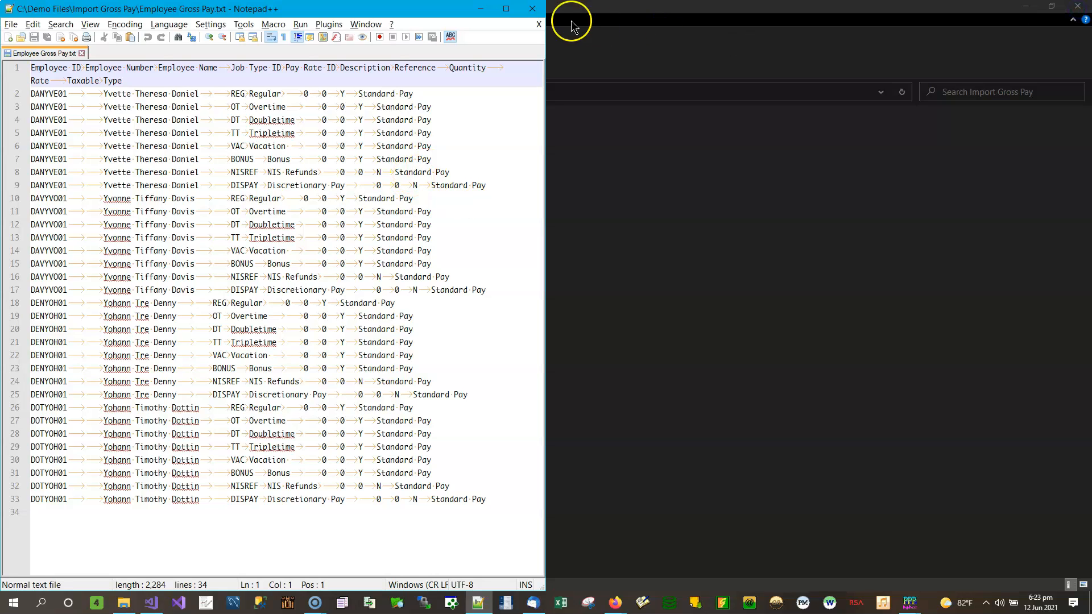
Close Employee Gross Pay.txt and bring PayPak's Export Gross Pay window forward.
left_click(532, 9)
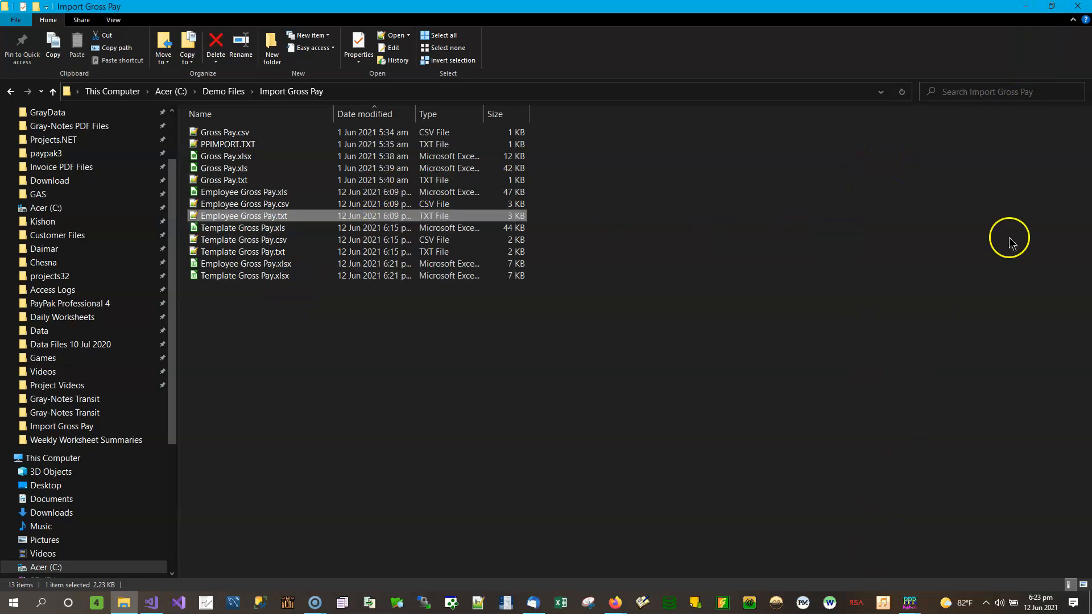
left_click(913, 607)
left_click(954, 553)
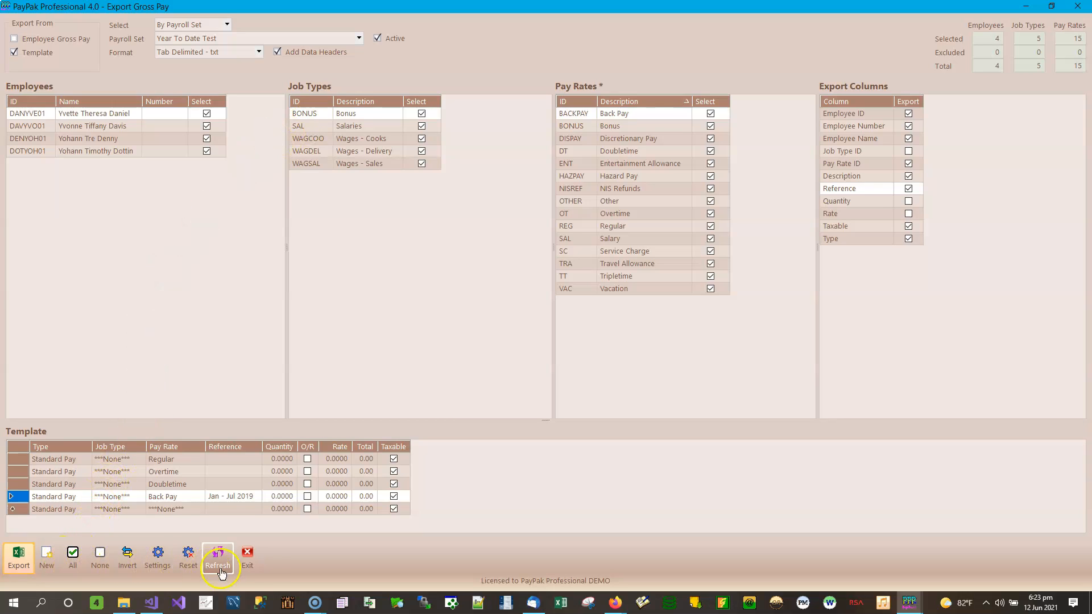
Refresh the Export Gross Pay screen and tick Employee Gross Pay as an export source.
left_click(9, 563)
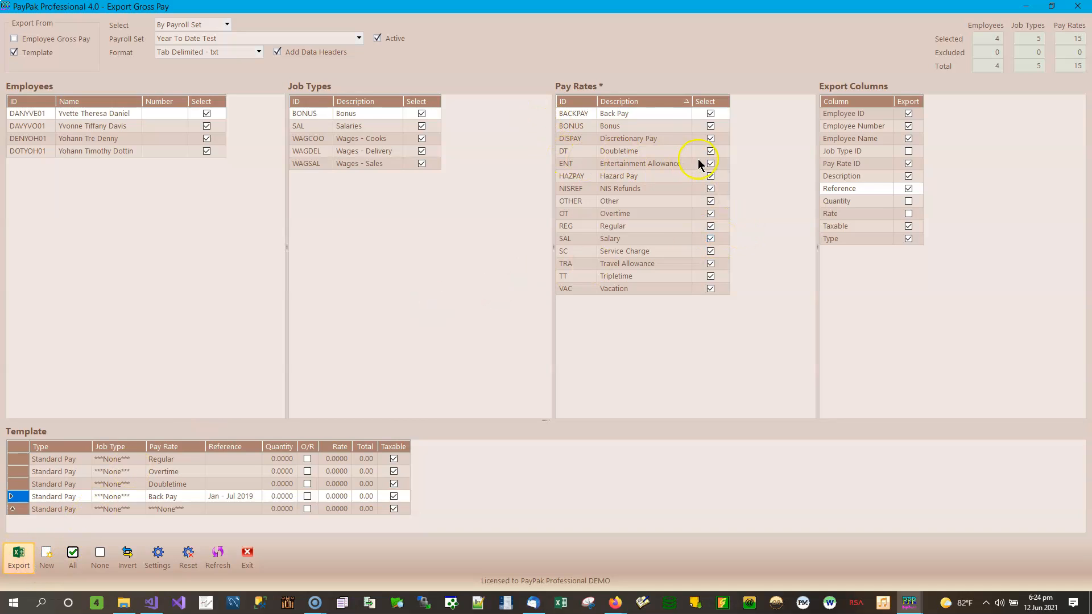
left_click(42, 41)
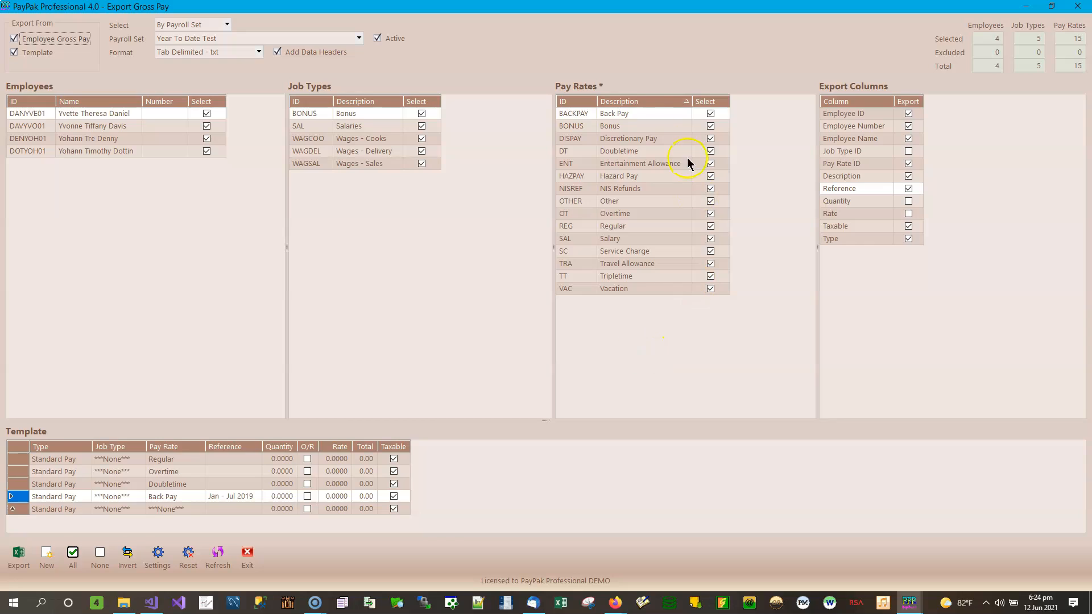
Delete the Regular, Overtime and Doubletime template lines, leaving only Back Pay.
left_click(182, 460)
key("Delete")
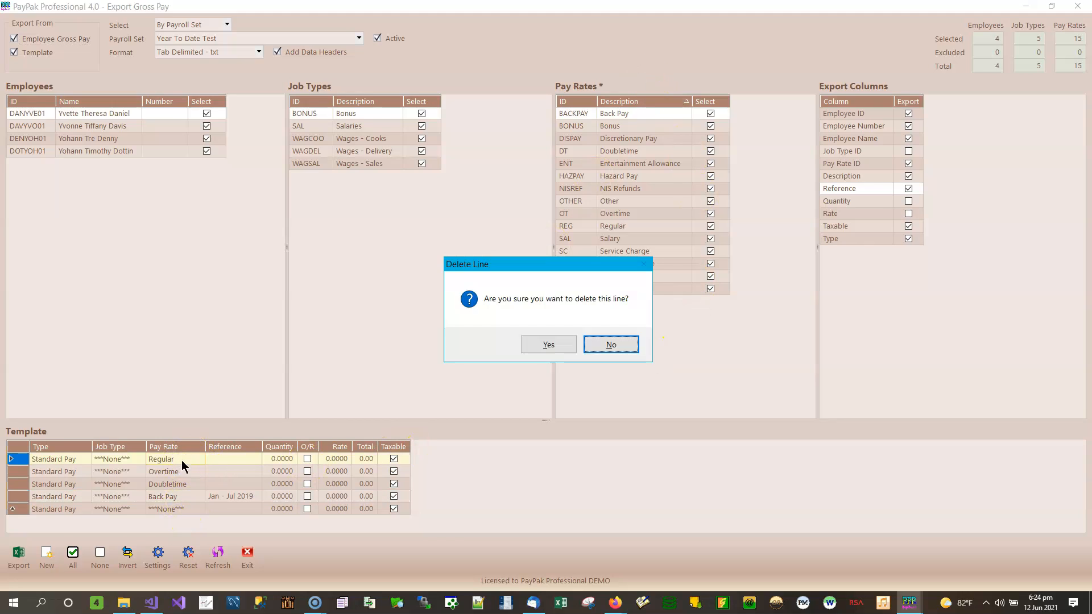
key("Return")
key("Delete")
key("Return")
key("Delete")
key("Return")
key("Down")
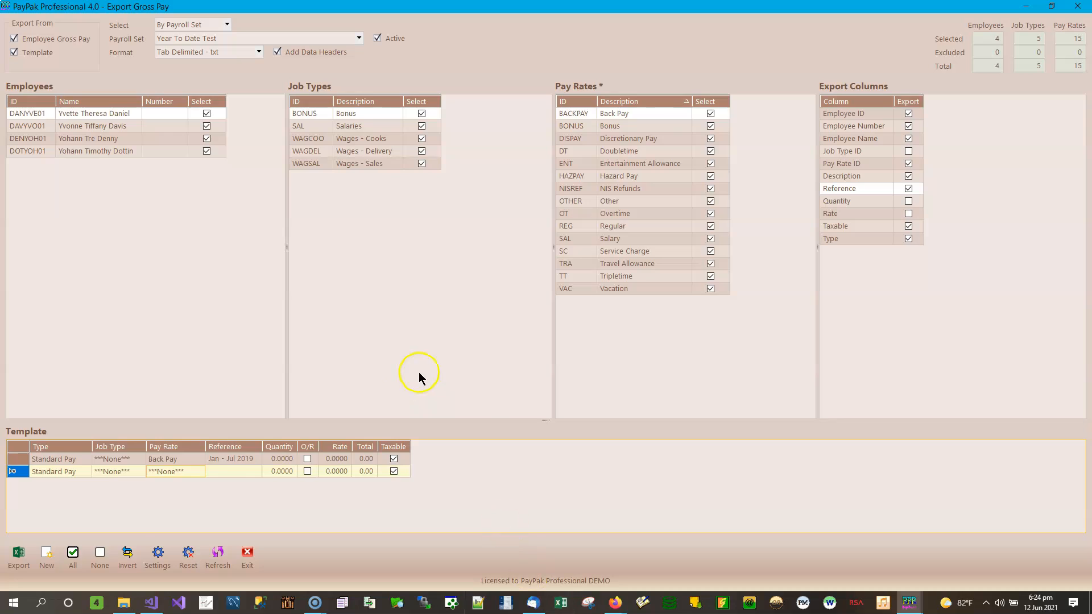
left_click(235, 458)
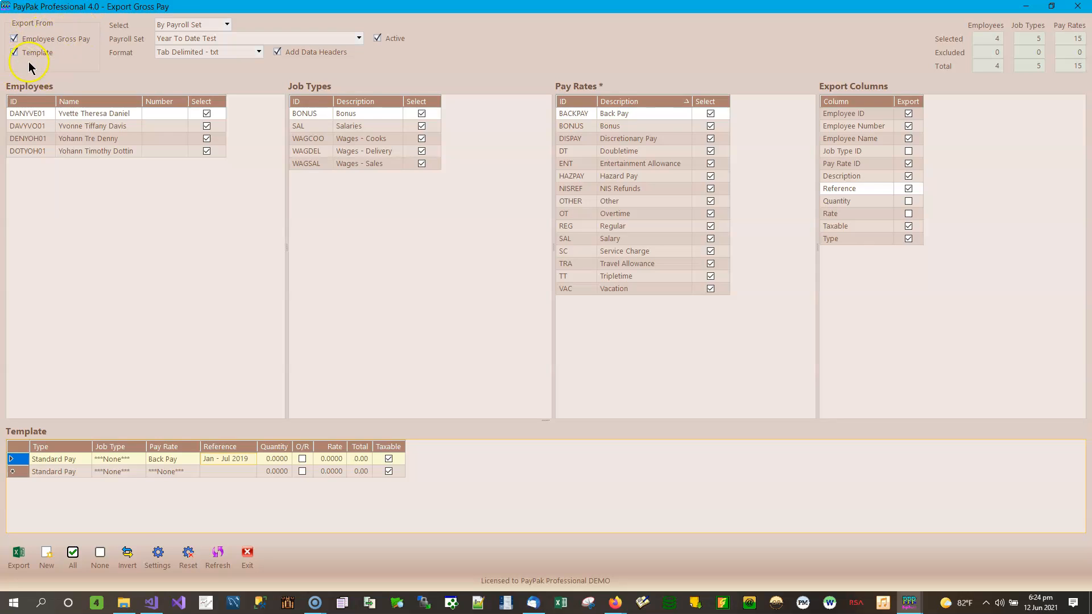
left_click(227, 24)
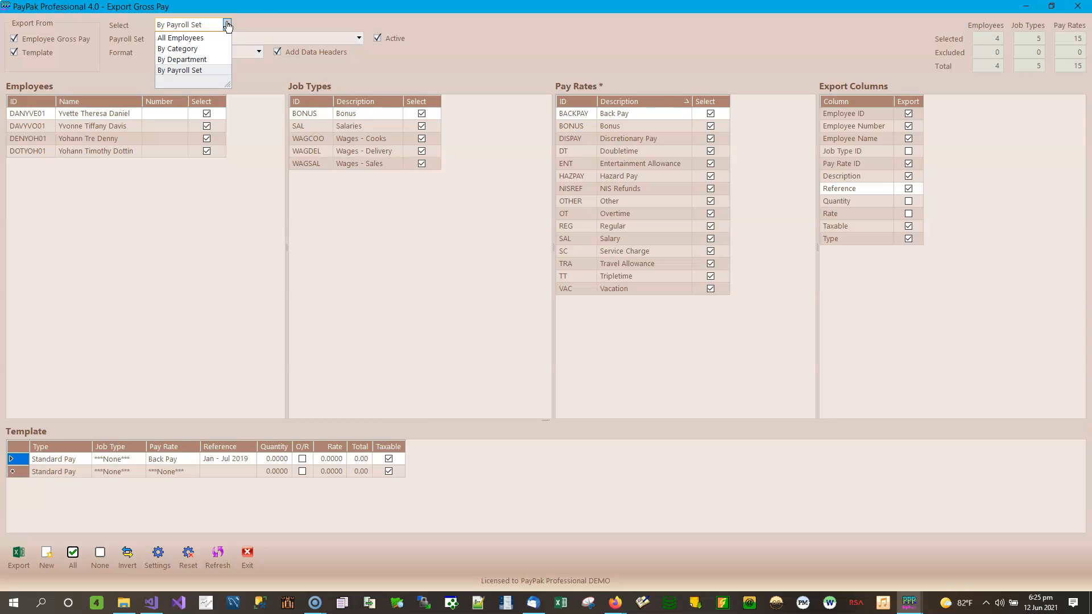
left_click(227, 25)
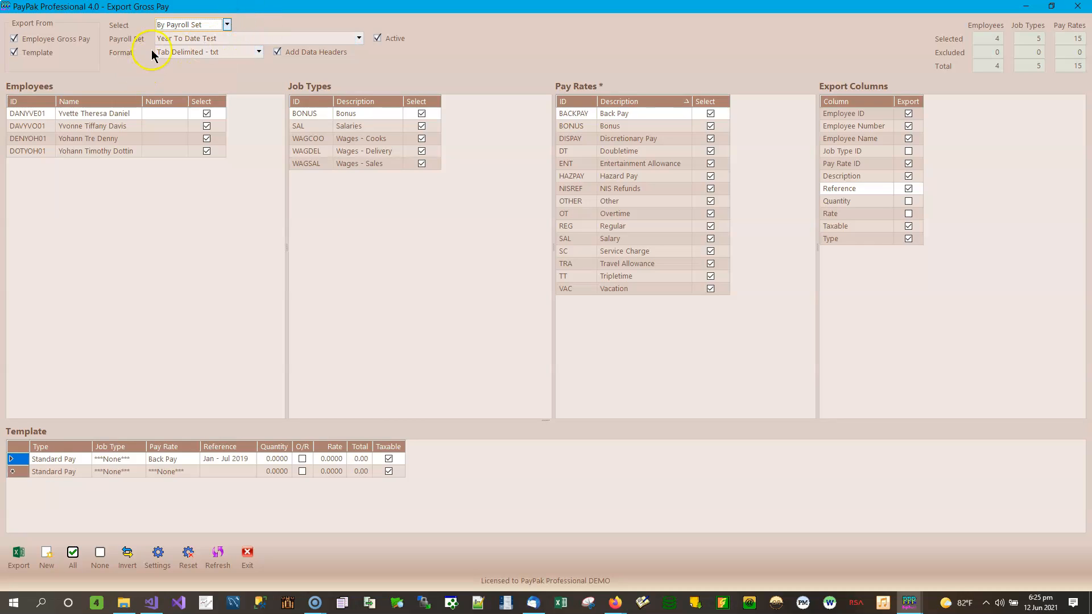
left_click(259, 52)
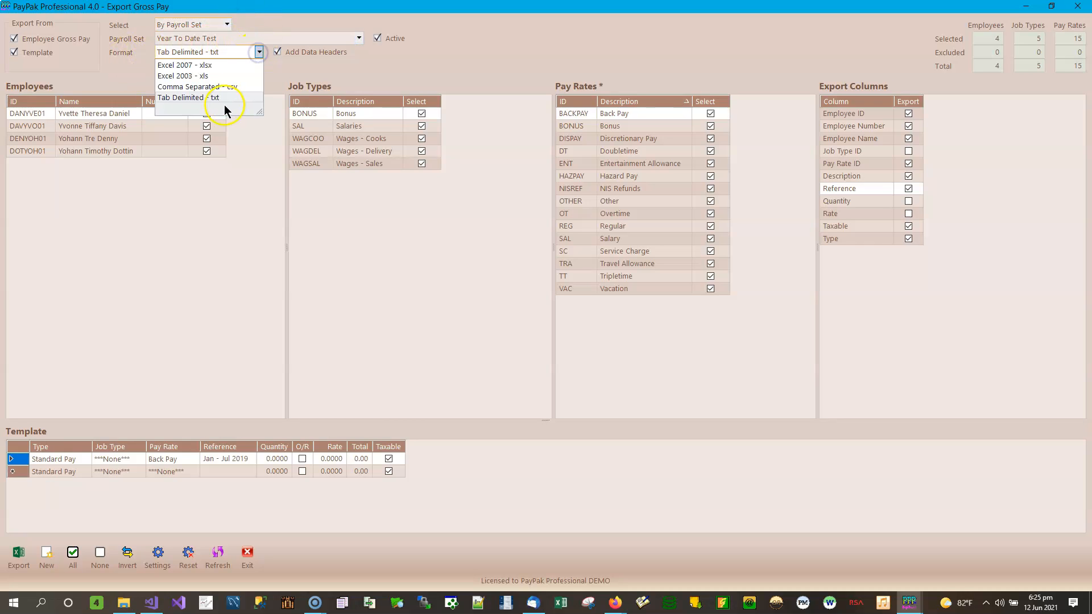
left_click(409, 58)
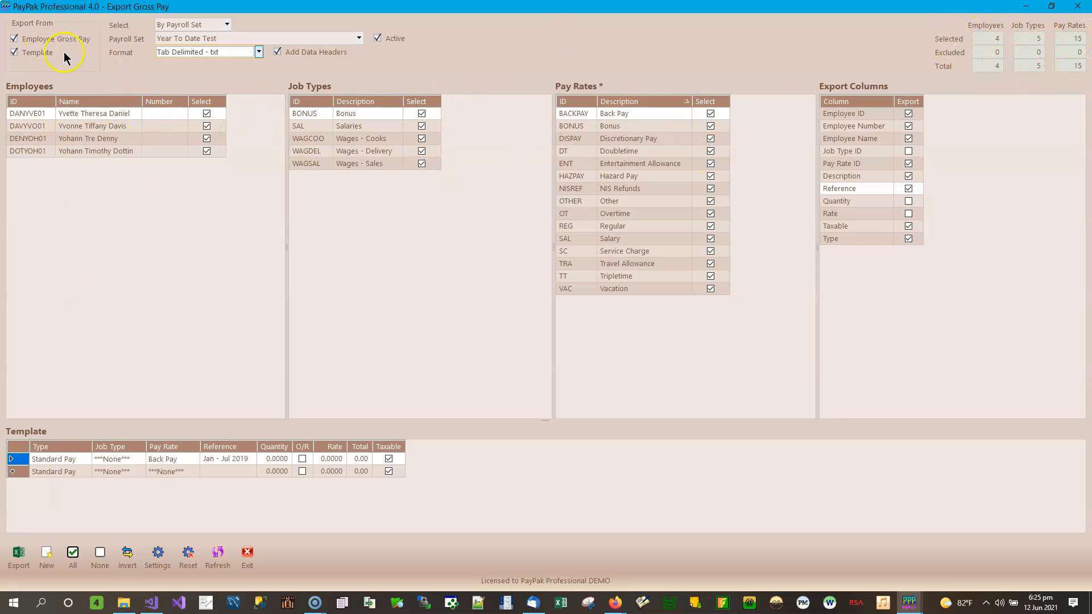
left_click(124, 141)
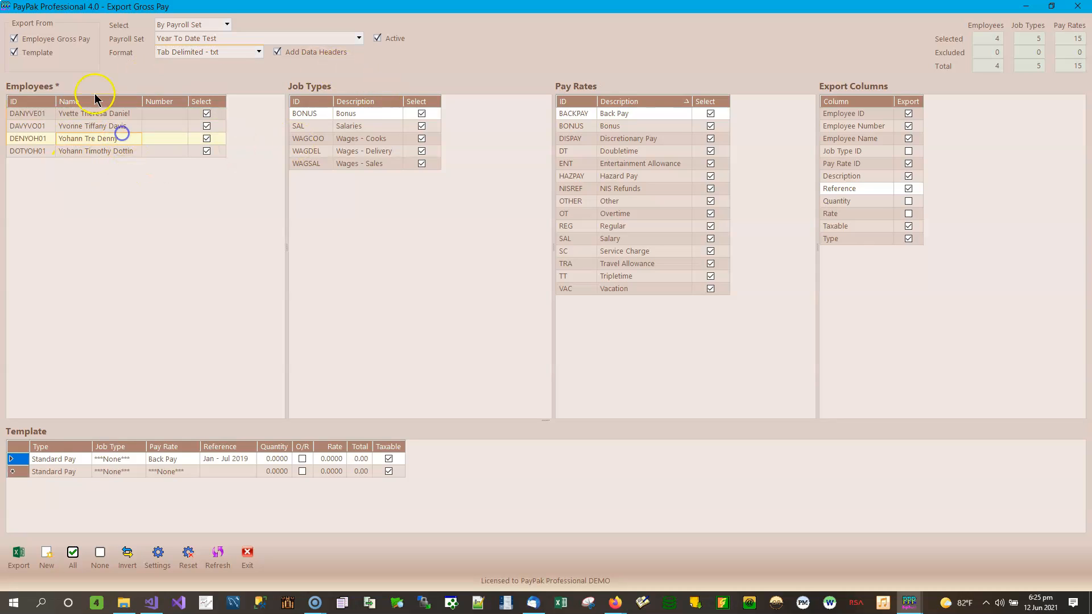
left_click(383, 129)
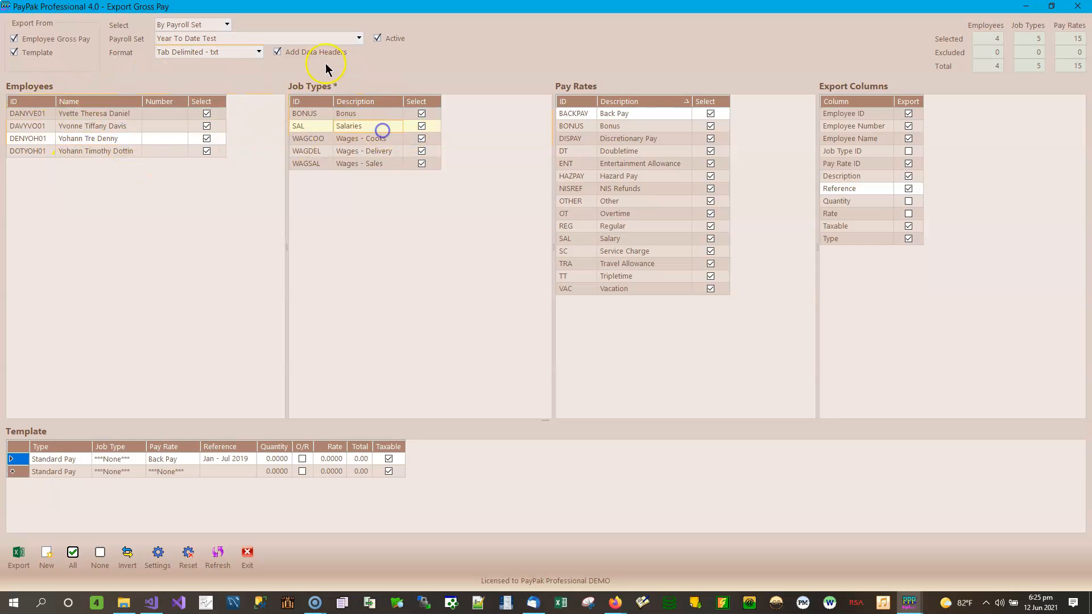
left_click(649, 147)
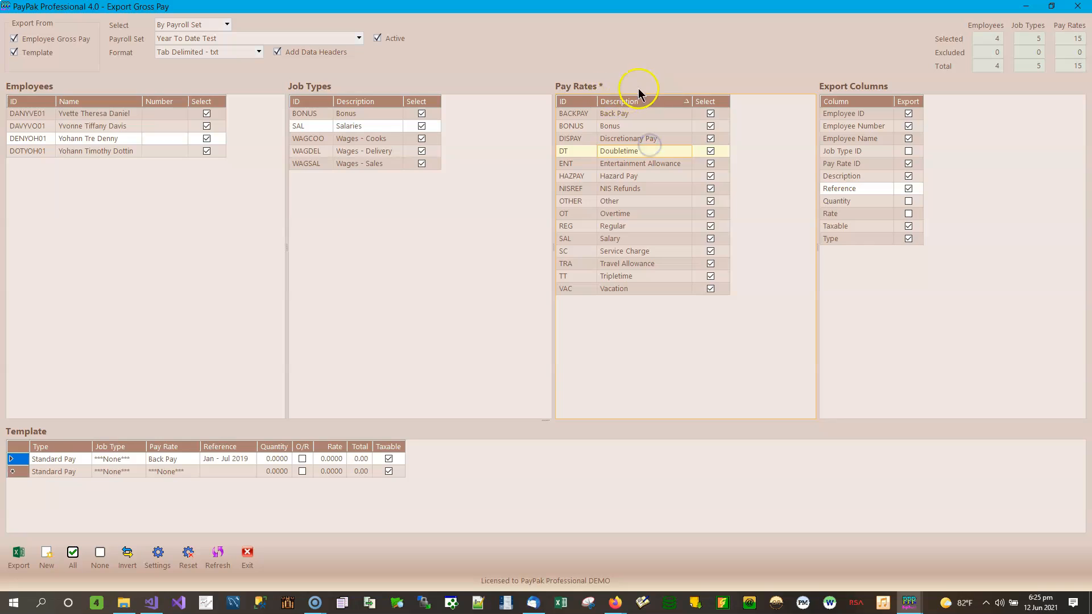